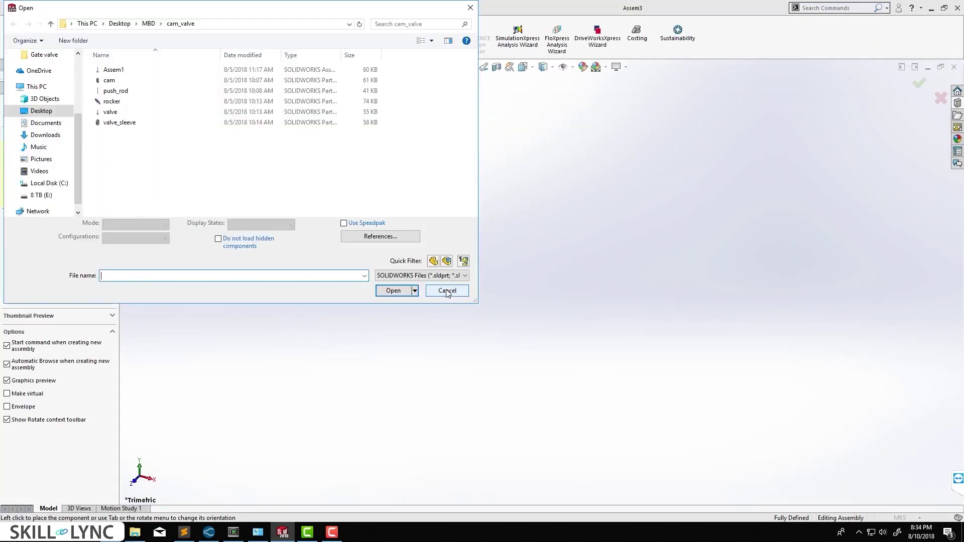
Cancel the component insertion for the new assembly and open the Toolbox library's ANSI Inch Power Transmission Gears folder
left_click(446, 290)
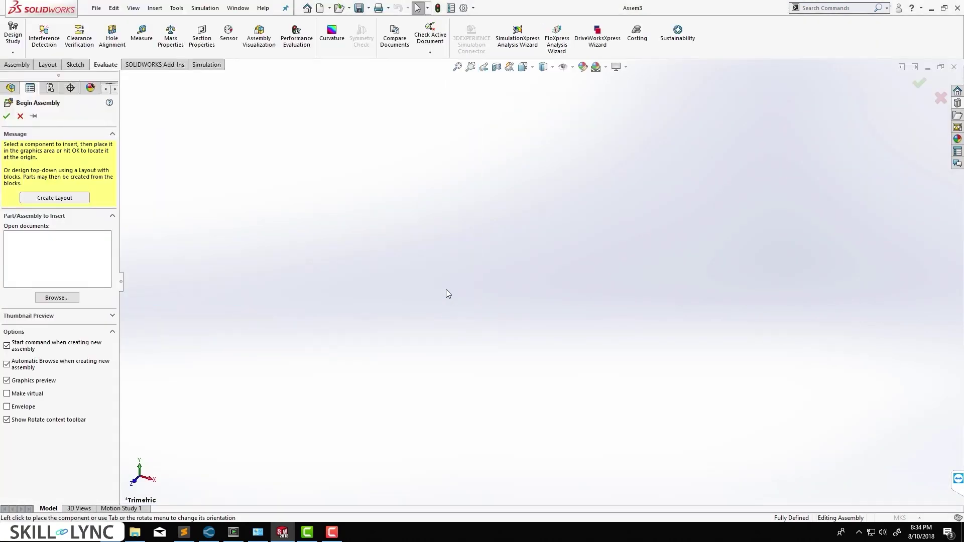
left_click(20, 116)
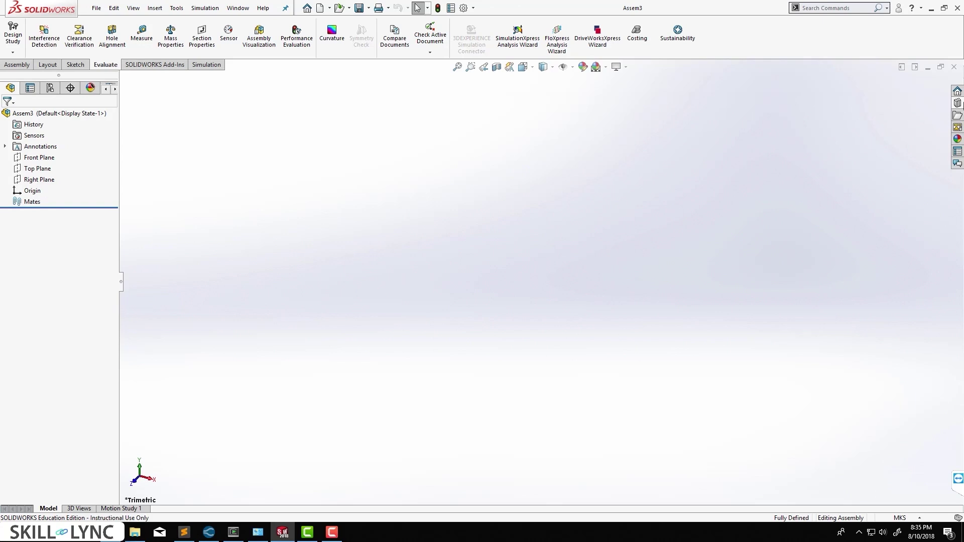
left_click(958, 115)
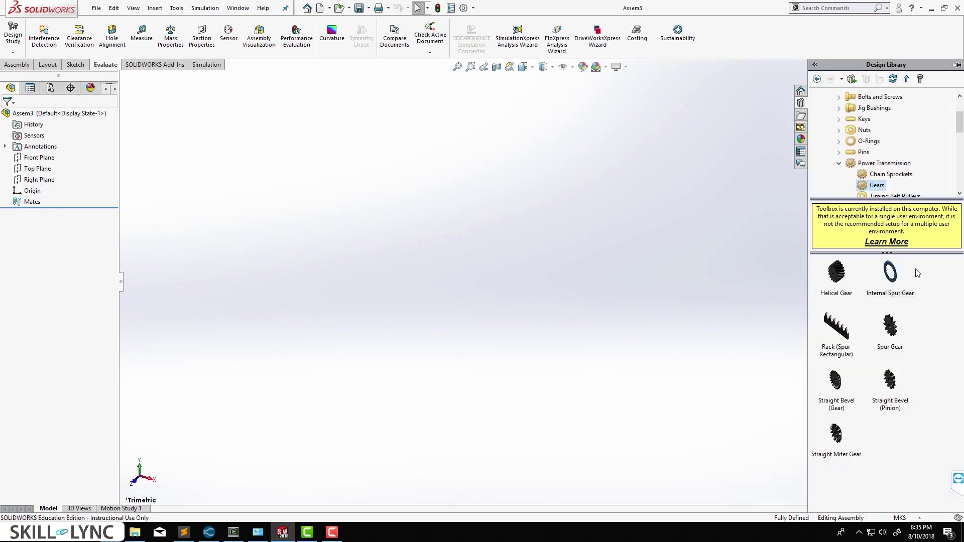
scroll(876, 173, "up", 2)
left_click(828, 130)
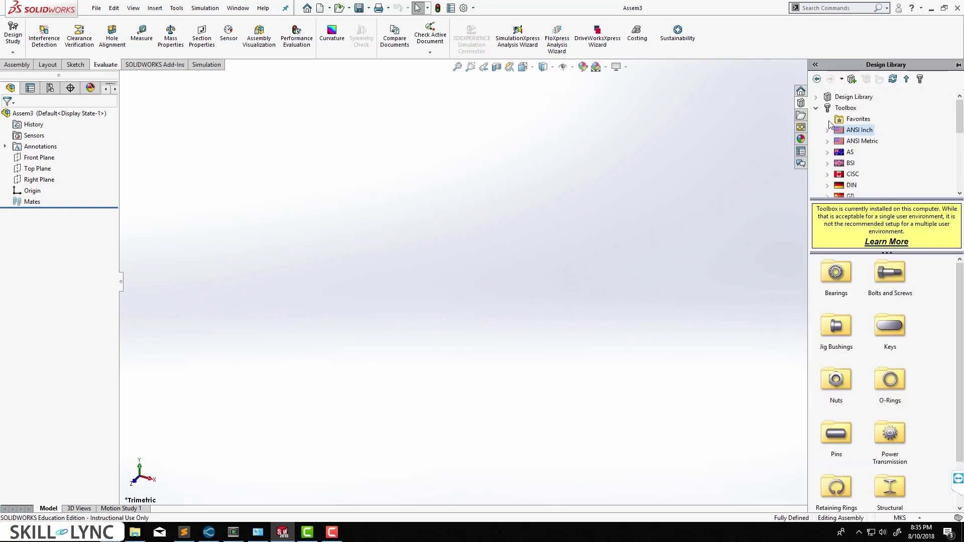
left_click(817, 107)
left_click(835, 111)
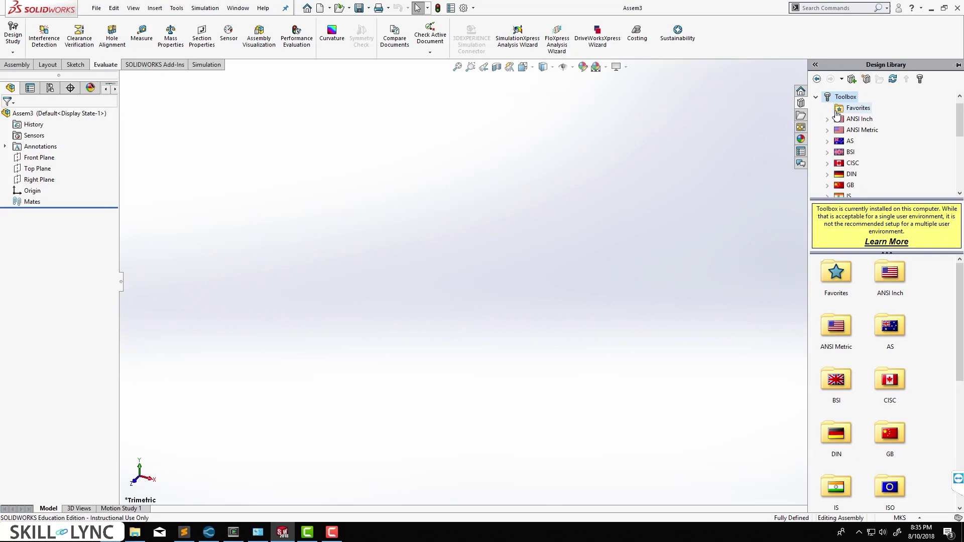
double_click(892, 276)
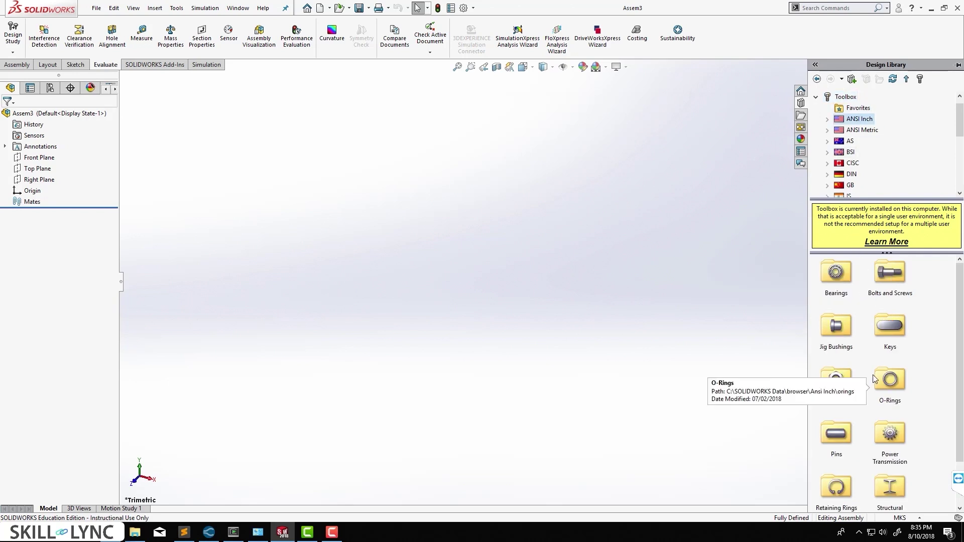
double_click(892, 437)
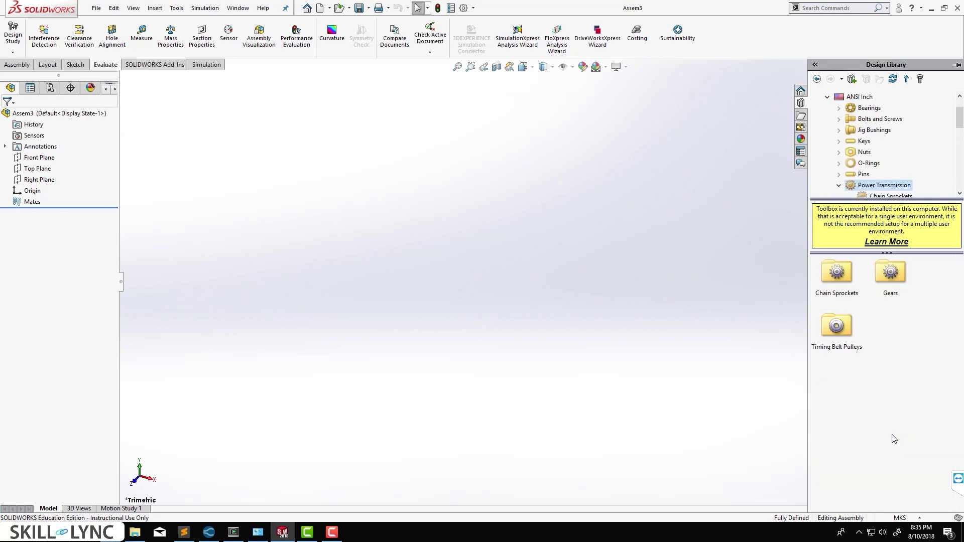
double_click(891, 283)
Add an internal spur gear to the assembly with diametral pitch 1, 32 teeth and pressure angle 20
mouse_move(888, 350)
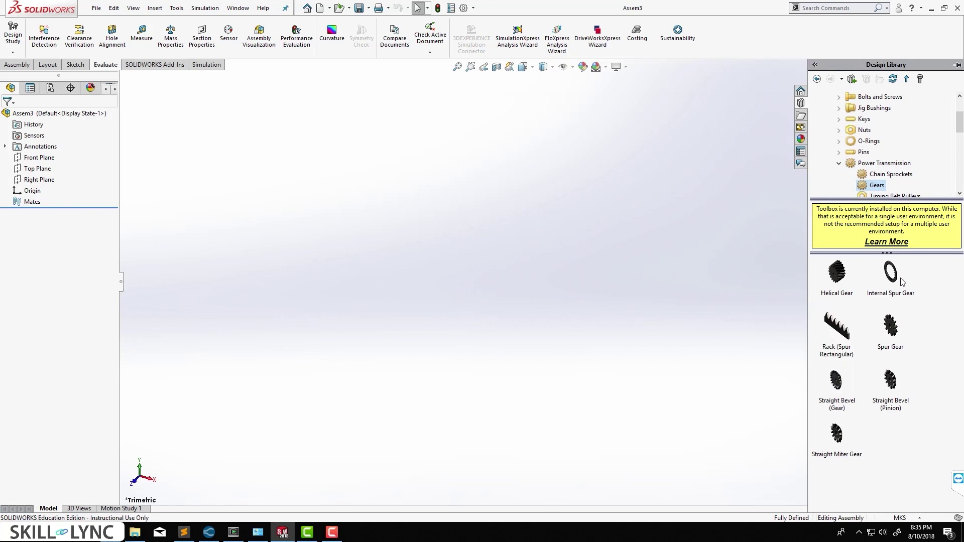
left_click_drag(896, 277, 437, 275)
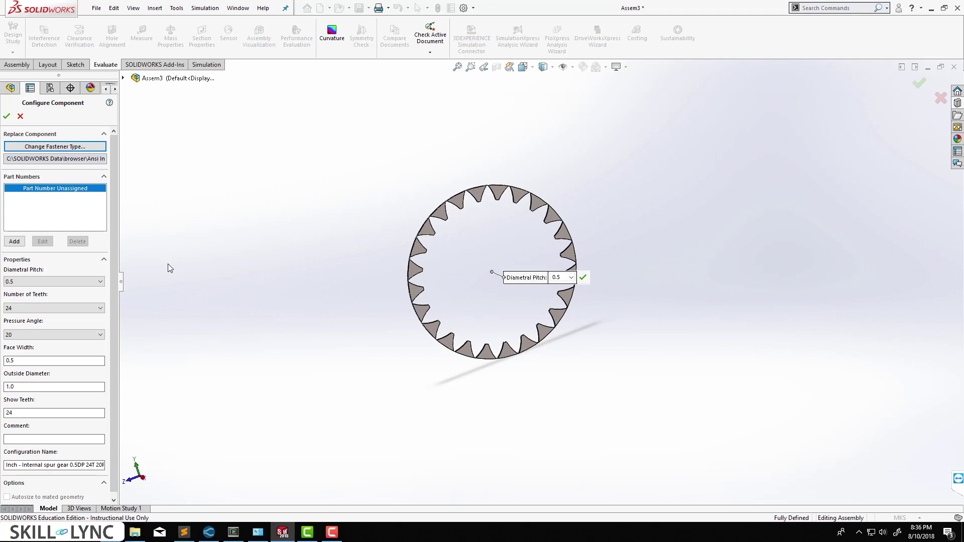
left_click(100, 282)
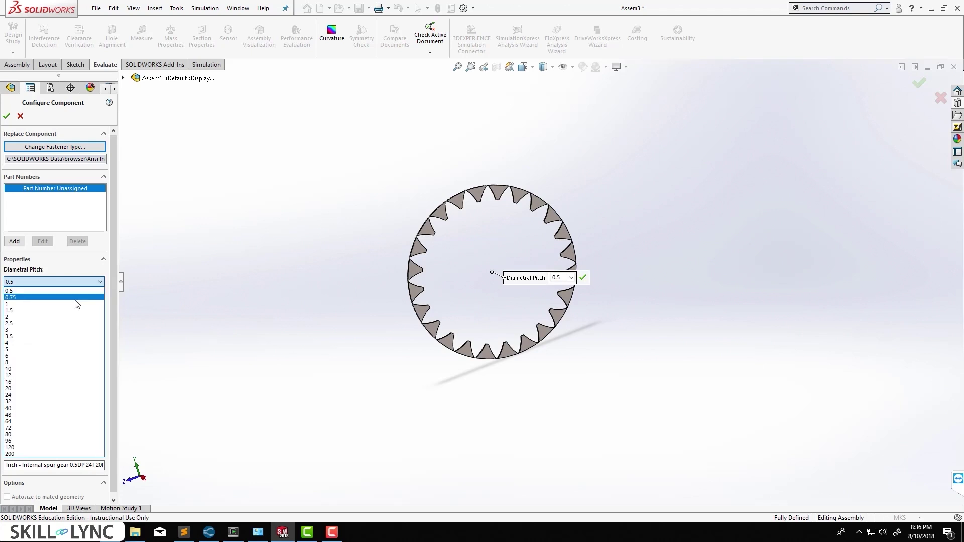
left_click(73, 304)
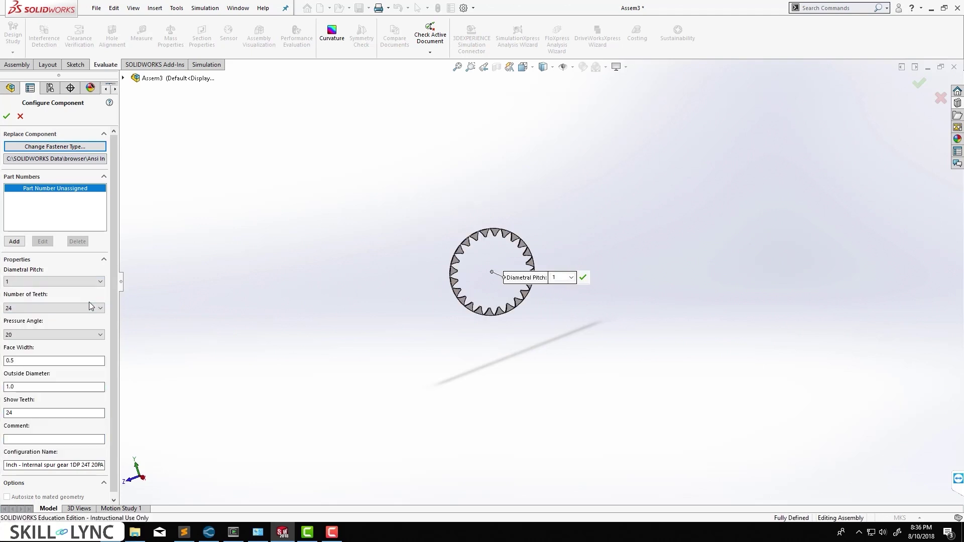
left_click(95, 306)
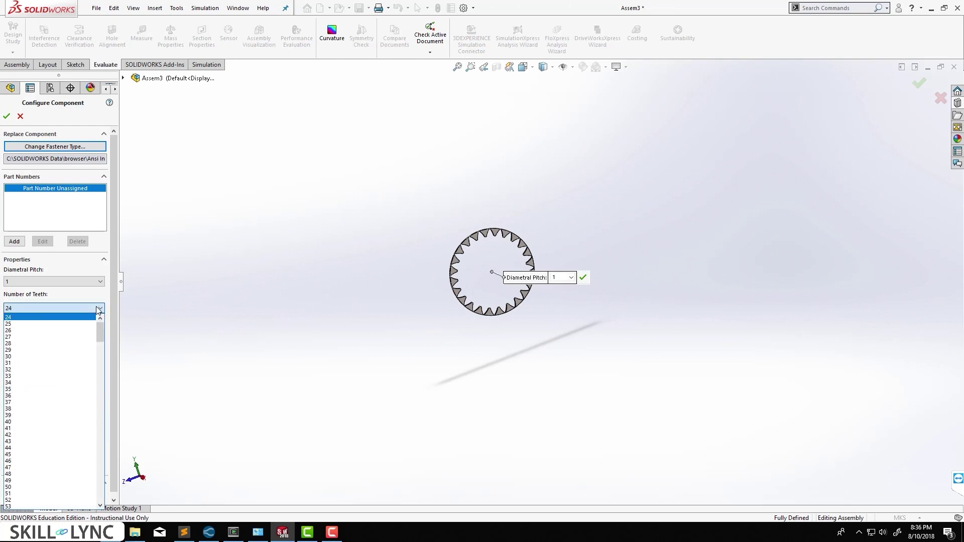
left_click(81, 370)
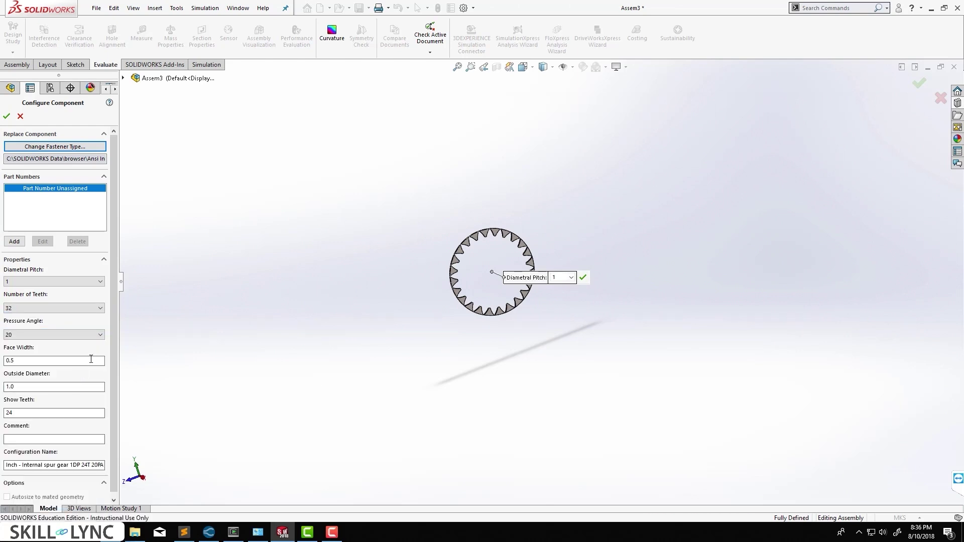
left_click(101, 337)
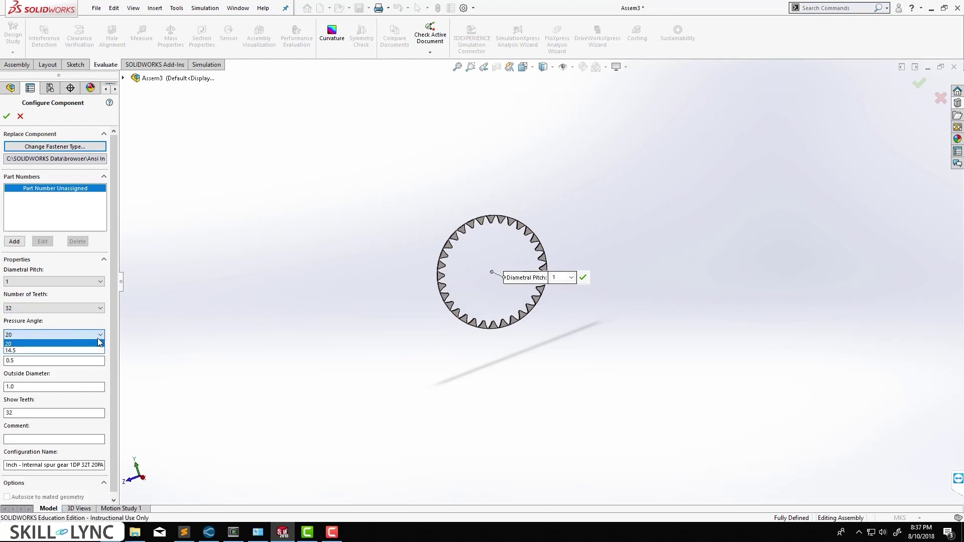
left_click(99, 344)
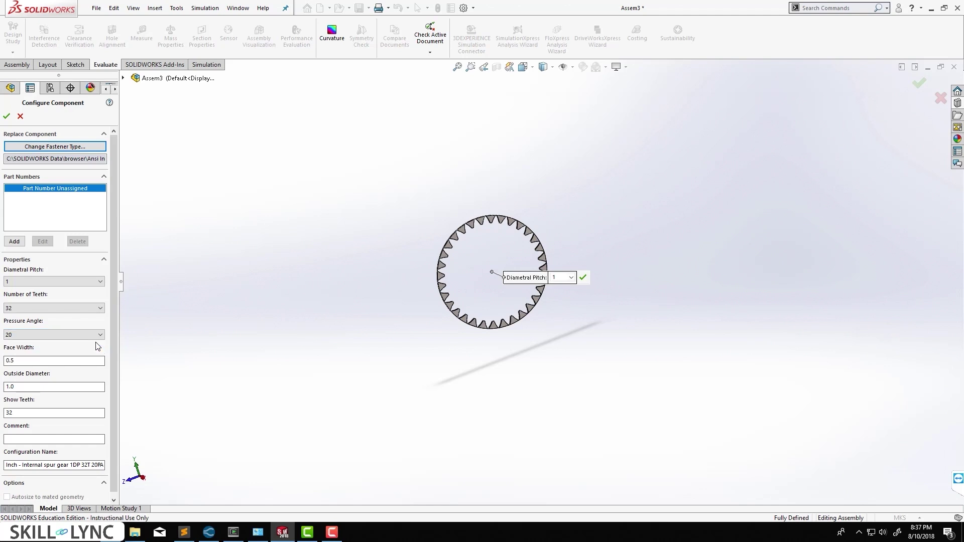
Set the internal spur gear's face width to 2 and outside diameter to 38, and place only one copy
double_click(7, 362)
type("2")
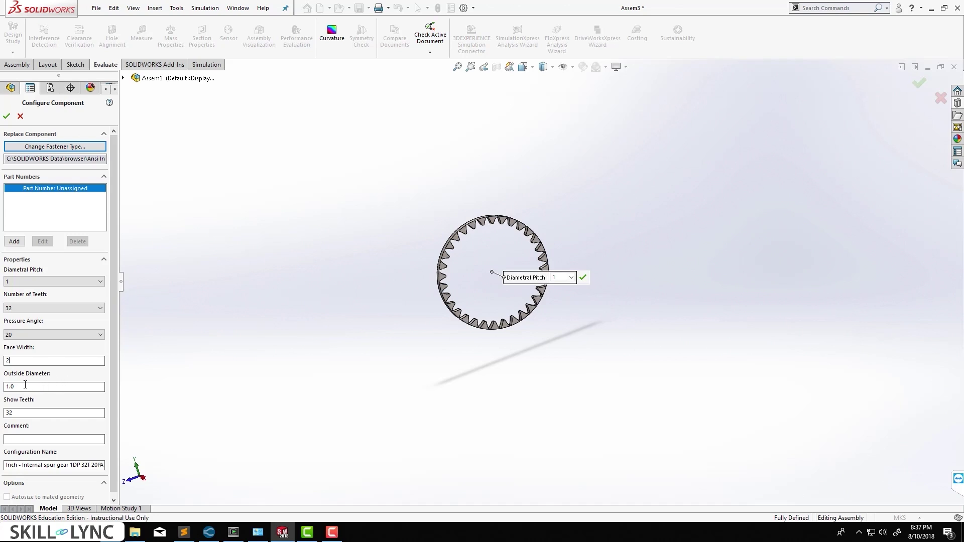
left_click_drag(25, 385, 2, 387)
type("38")
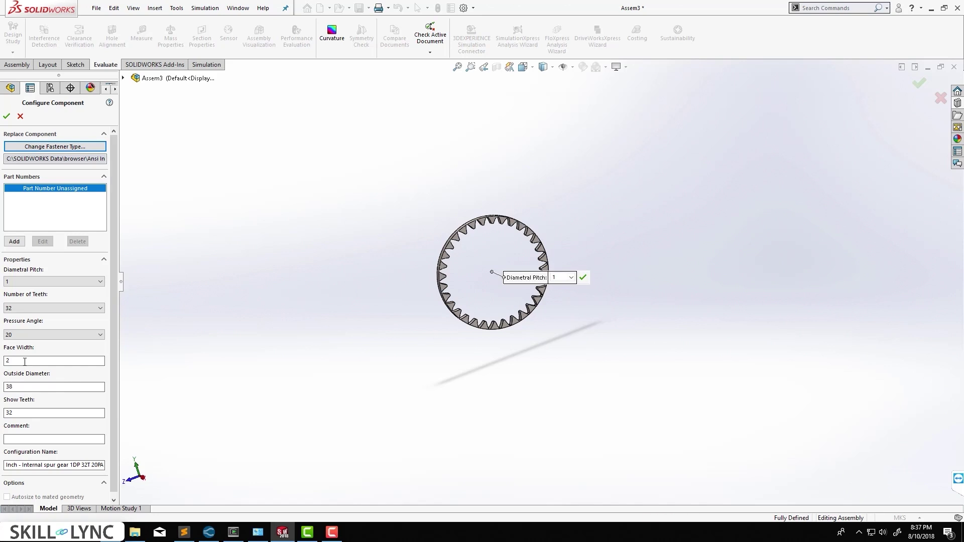
left_click(6, 117)
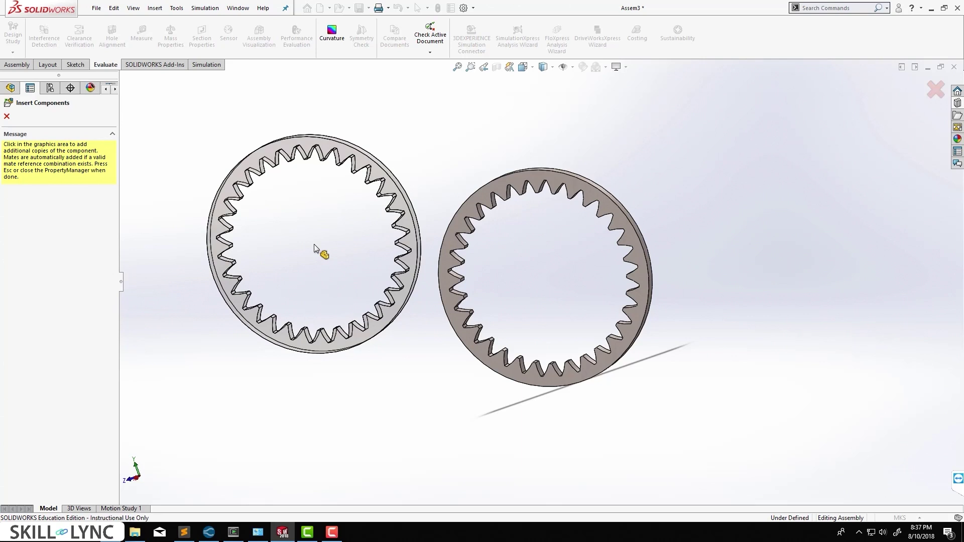
key("Escape")
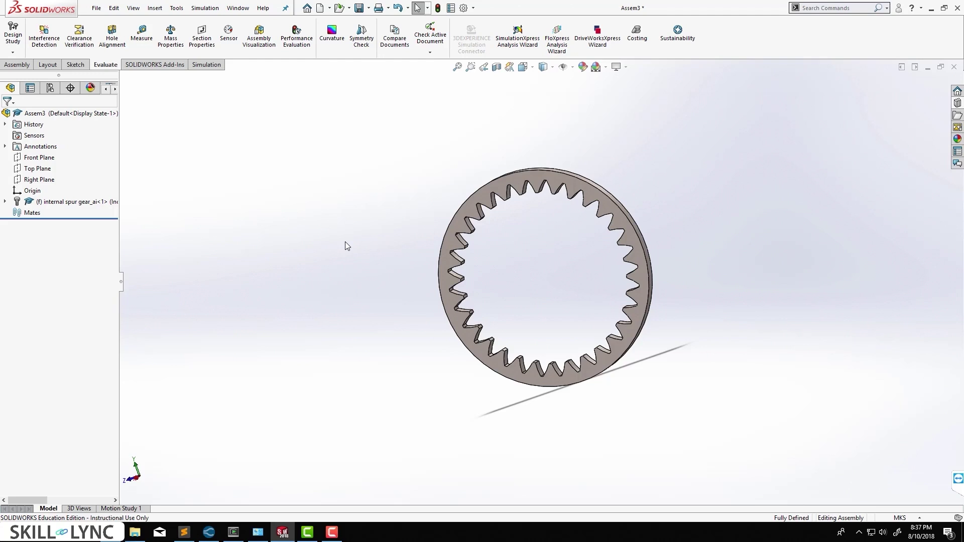
Add a spur gear from the Toolbox with 12 teeth and a face width of 2
left_click(958, 103)
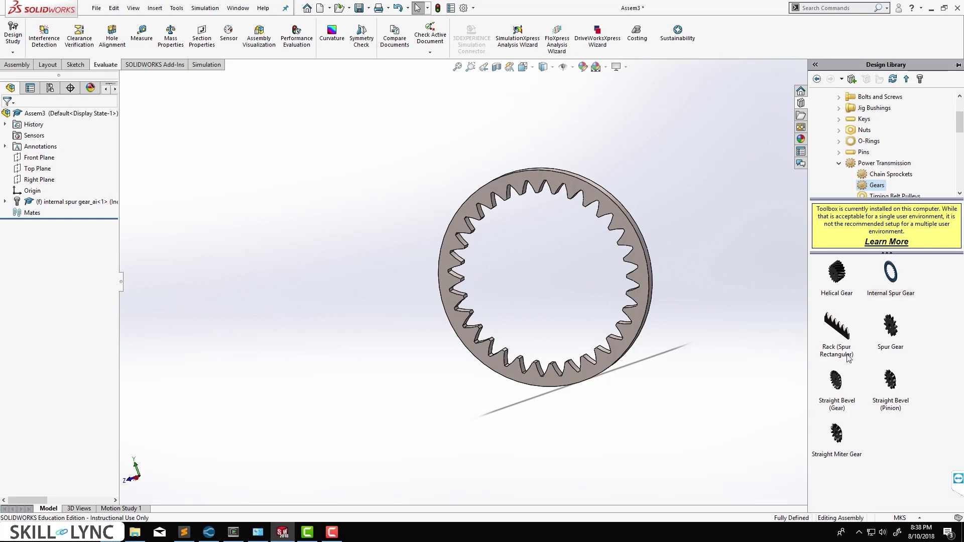
left_click_drag(893, 328, 556, 288)
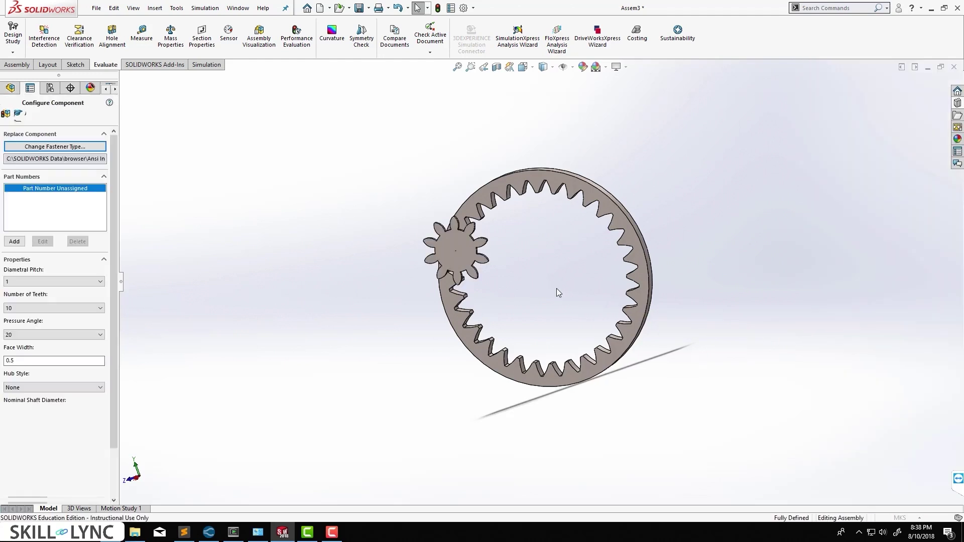
left_click(80, 308)
left_click(79, 330)
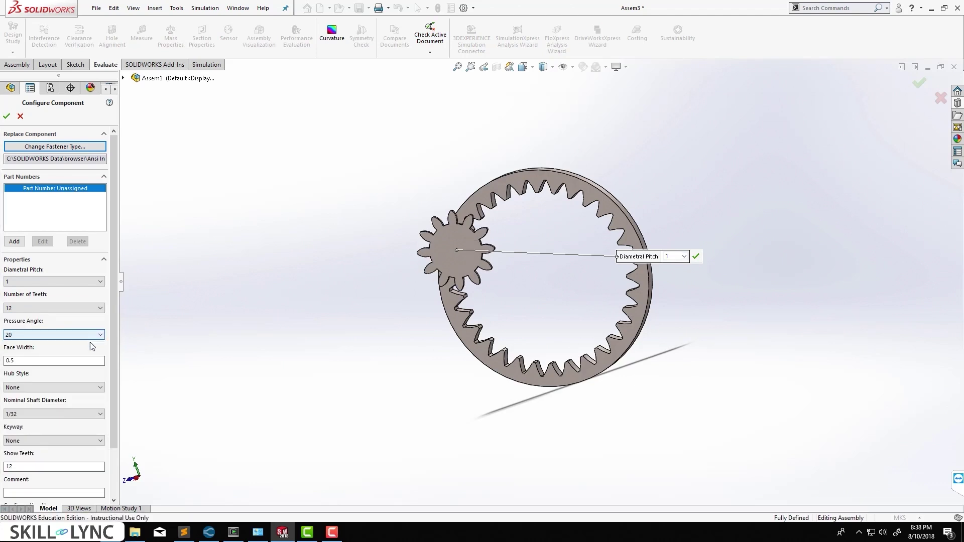
left_click_drag(67, 360, 5, 362)
type("2")
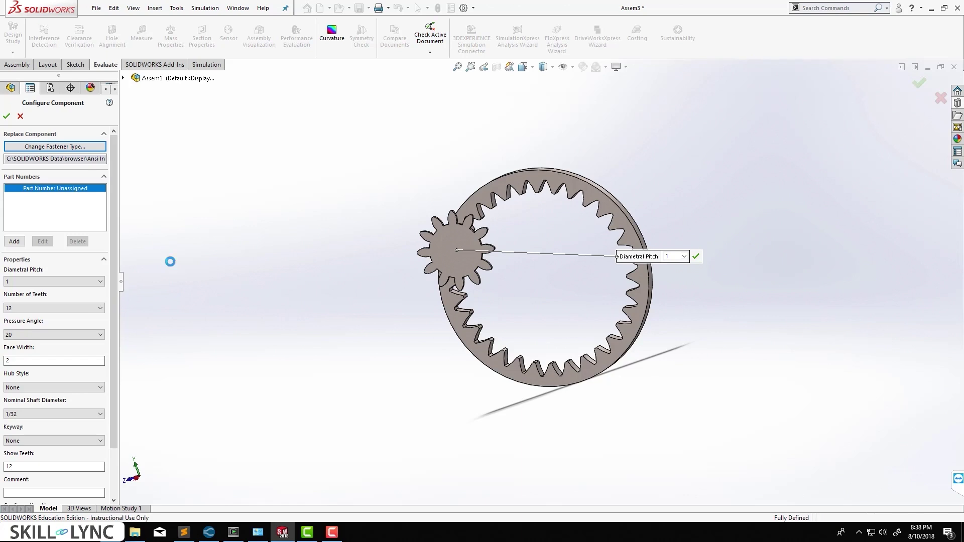
Set the 12-tooth spur gear's nominal shaft diameter to 8 and finish inserting it without additional copies
left_click(77, 413)
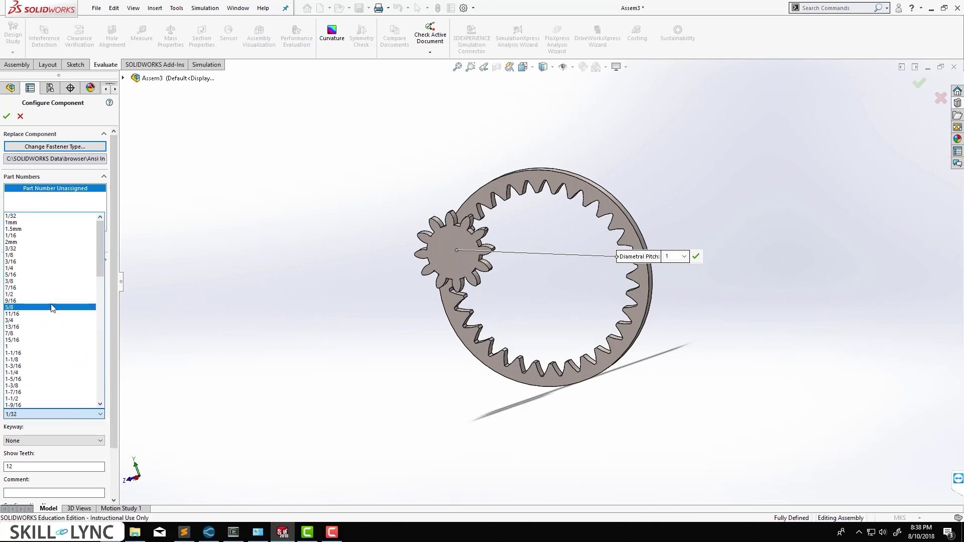
scroll(52, 309, "down", 12)
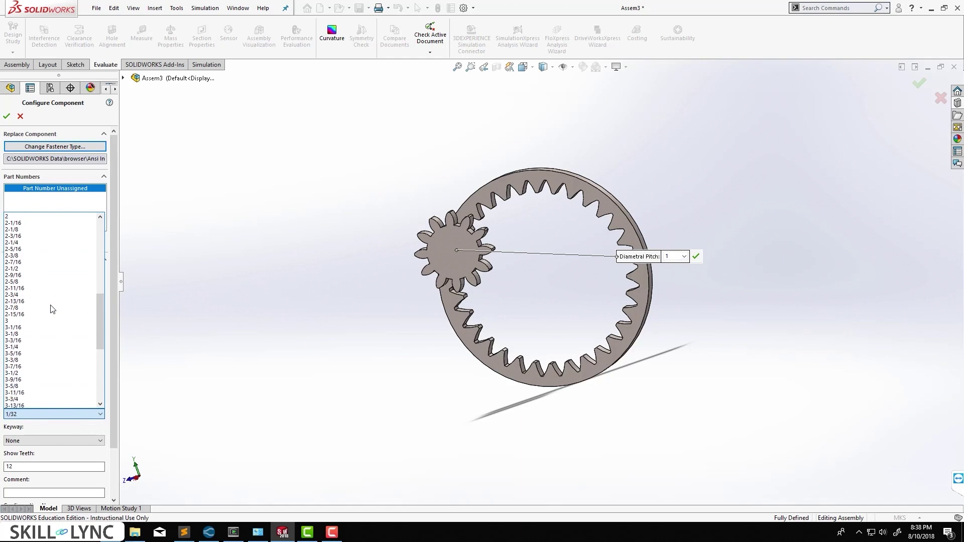
scroll(52, 308, "down", 9)
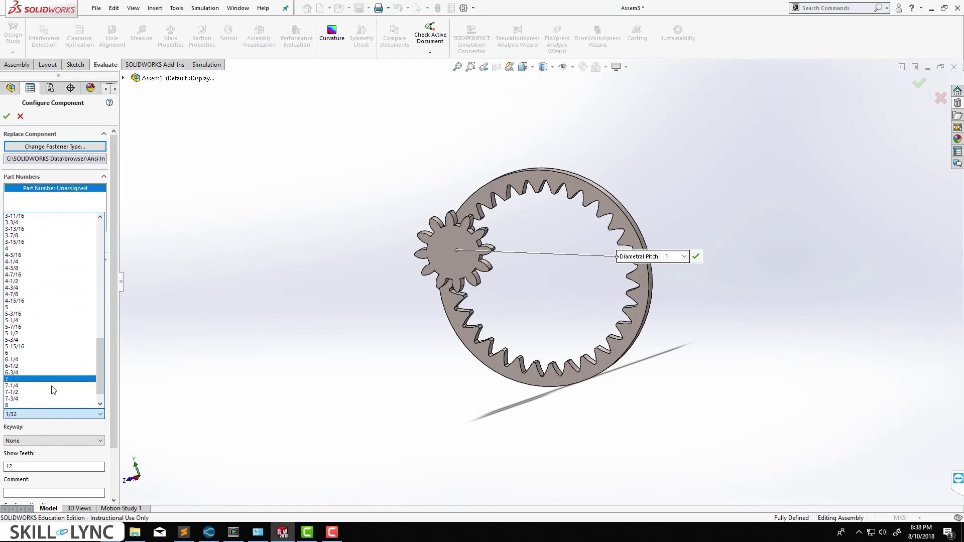
left_click(53, 403)
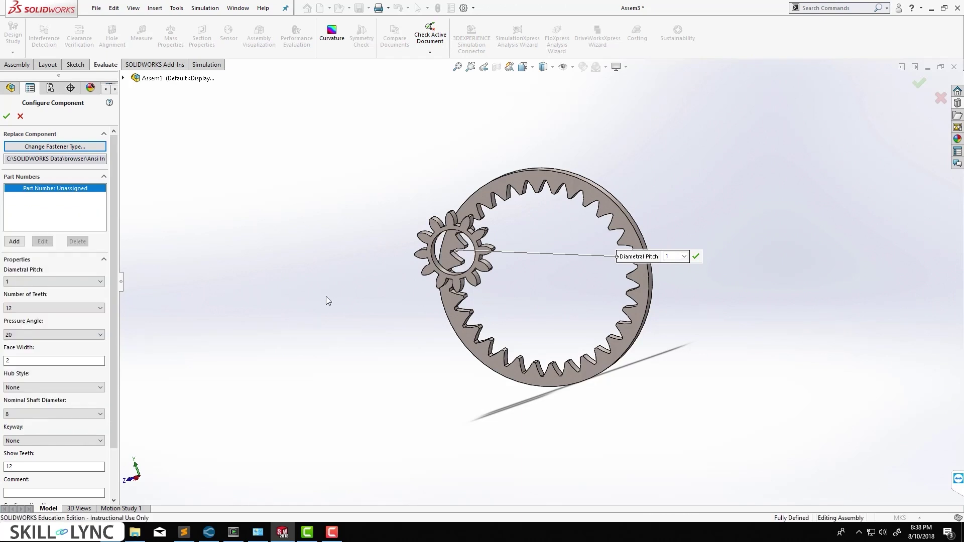
scroll(406, 301, "down", 5)
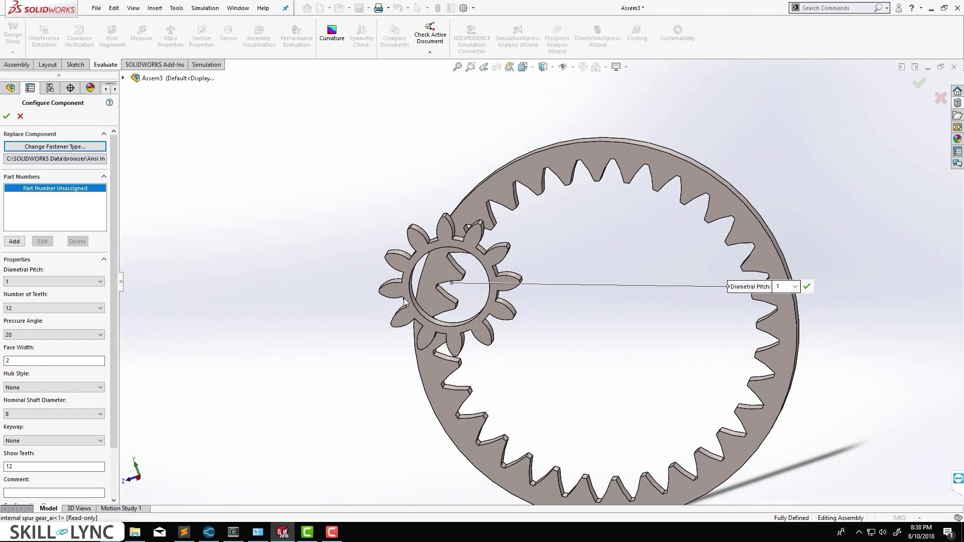
left_click(7, 116)
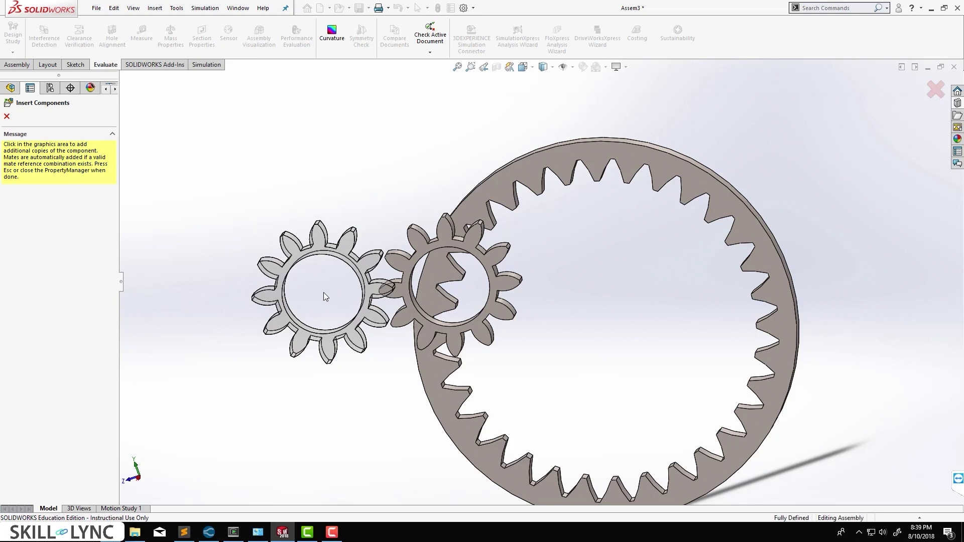
key("Escape")
Move the spur gear inside the opening of the internal gear, slightly left of its centre
scroll(533, 294, "up", 4)
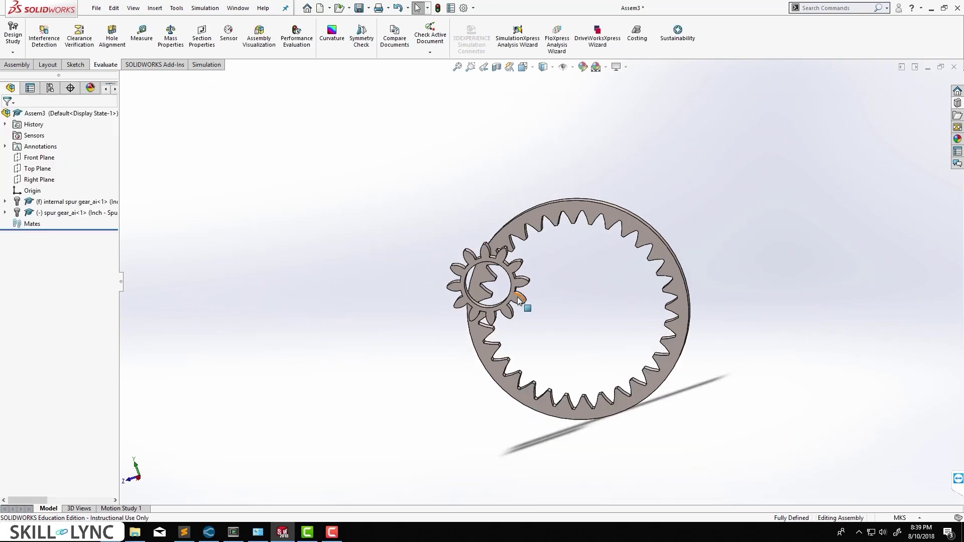
left_click_drag(528, 308, 605, 326)
left_click(605, 327)
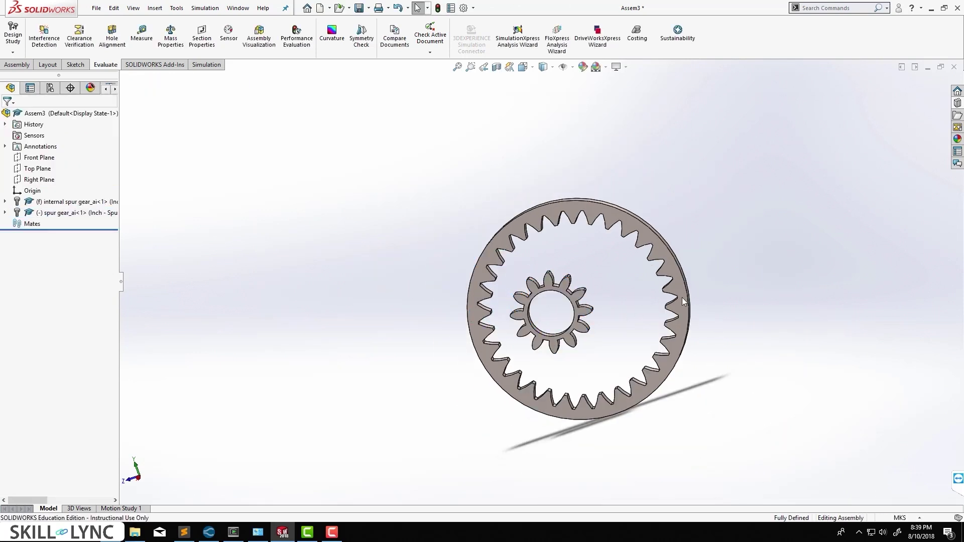
Add a second spur gear inside the internal gear, to the right of the first, and set its number of teeth to 10
left_click(958, 104)
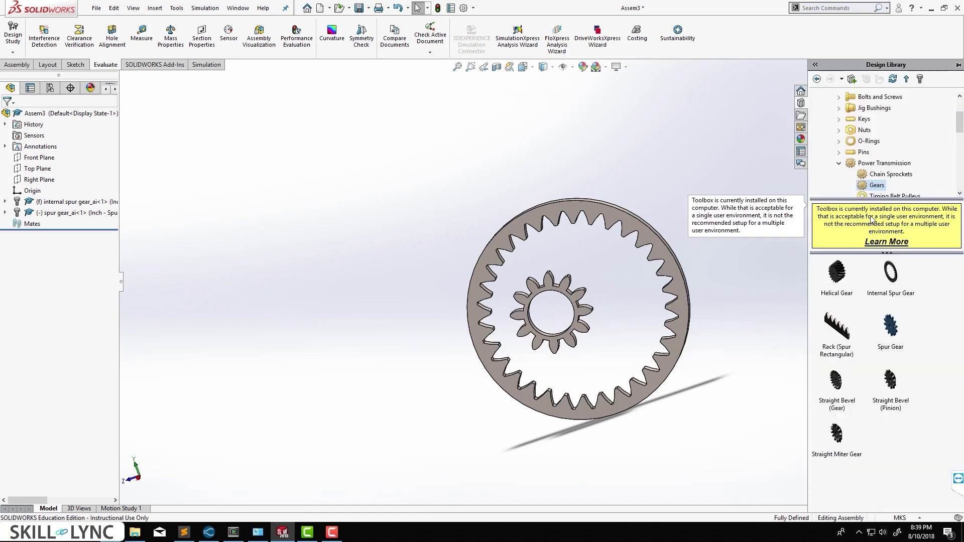
left_click_drag(890, 326, 630, 323)
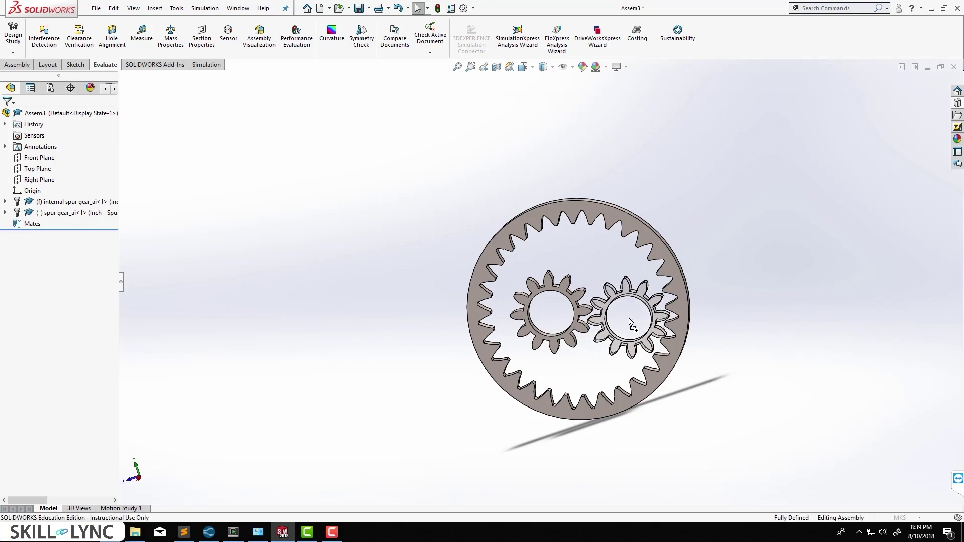
left_click(50, 308)
scroll(50, 332, "up", 1)
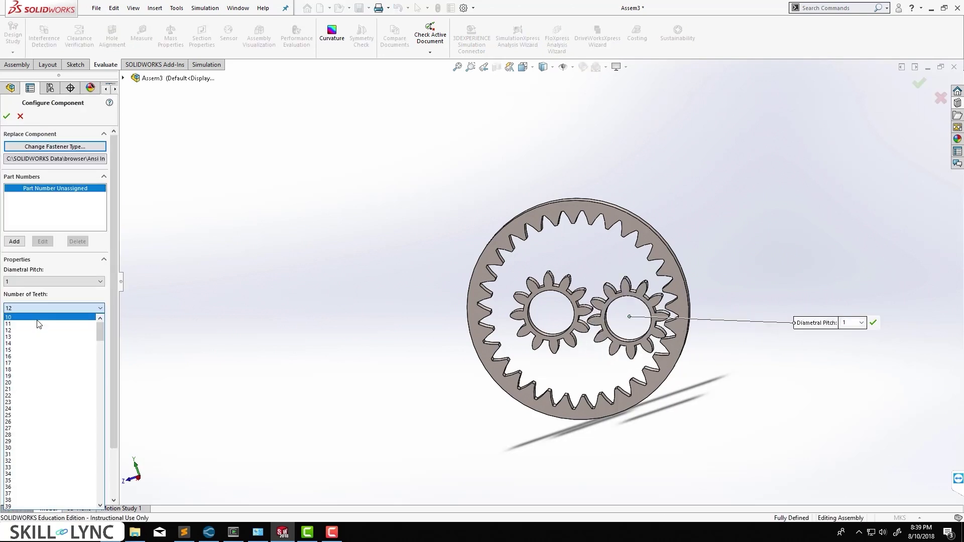
left_click(40, 318)
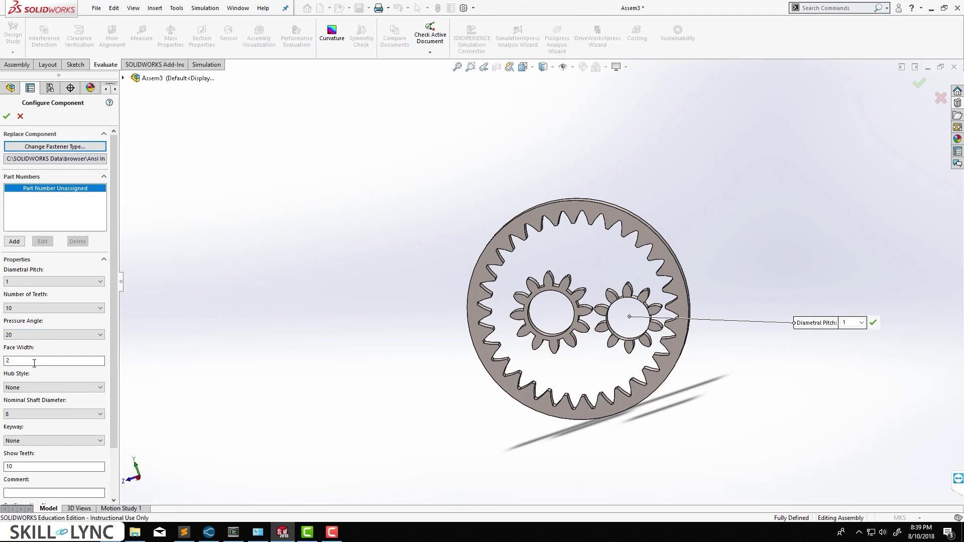
Set the 10-tooth spur gear's nominal shaft diameter to 5 and finish inserting it without additional copies
left_click(38, 415)
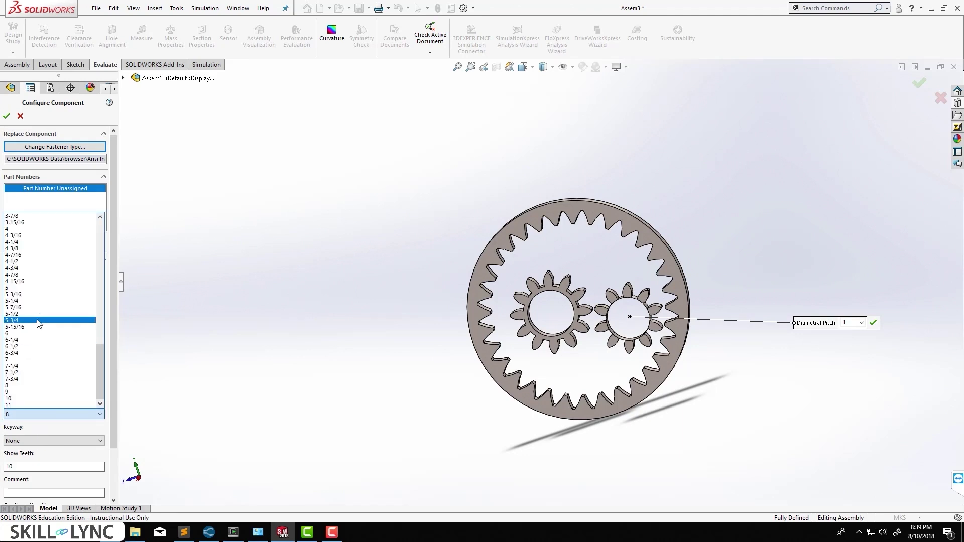
left_click(49, 289)
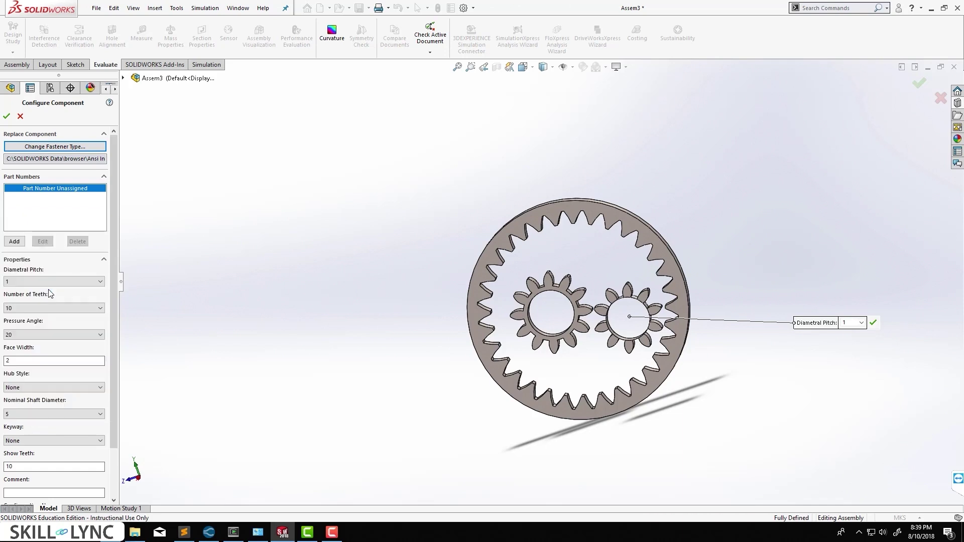
left_click(7, 116)
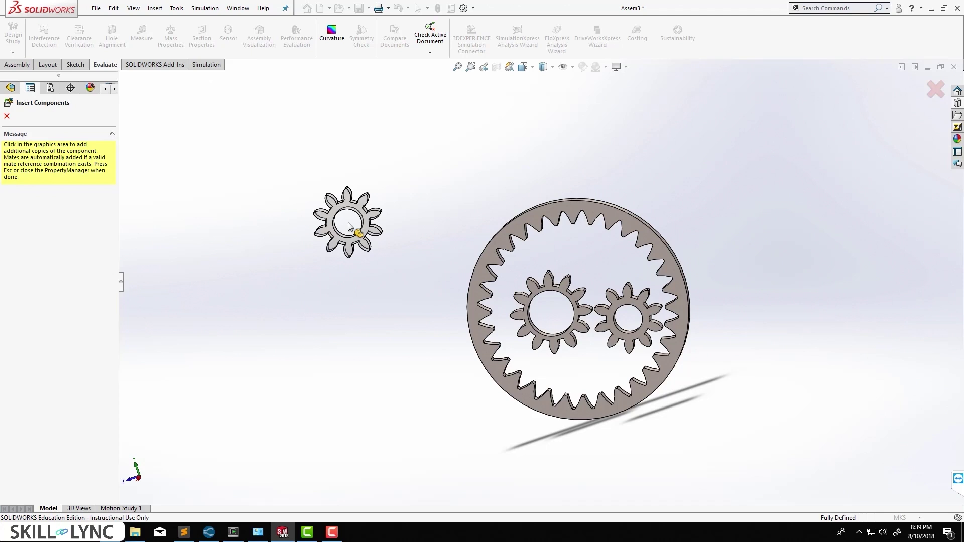
key("Escape")
Edit the smaller spur gear's Toolbox configuration, trying 11 and 17 teeth before setting the number of teeth back to 10
mouse_move(598, 370)
middle_mouse_down()
mouse_move(609, 340)
mouse_move(576, 366)
mouse_move(583, 370)
middle_mouse_up()
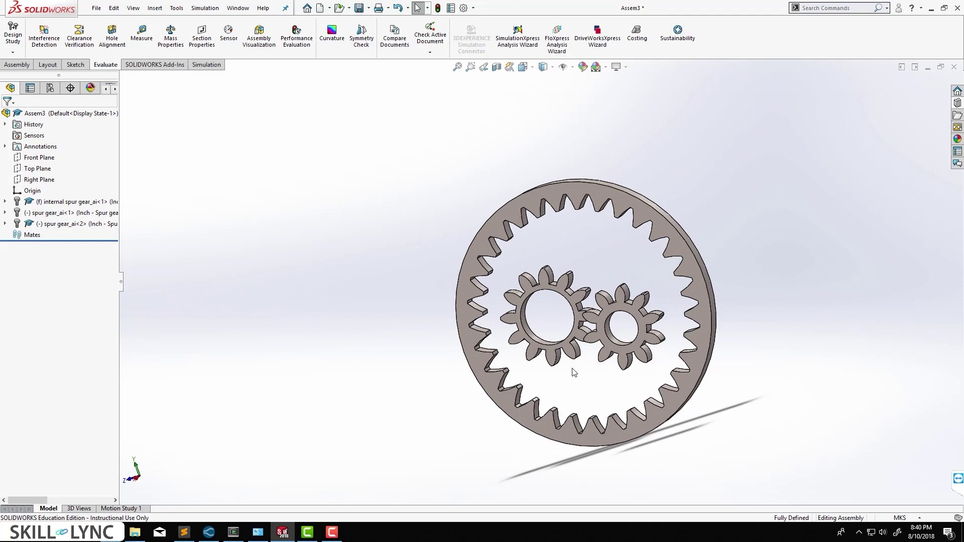
scroll(610, 322, "down", 3)
left_click(594, 297)
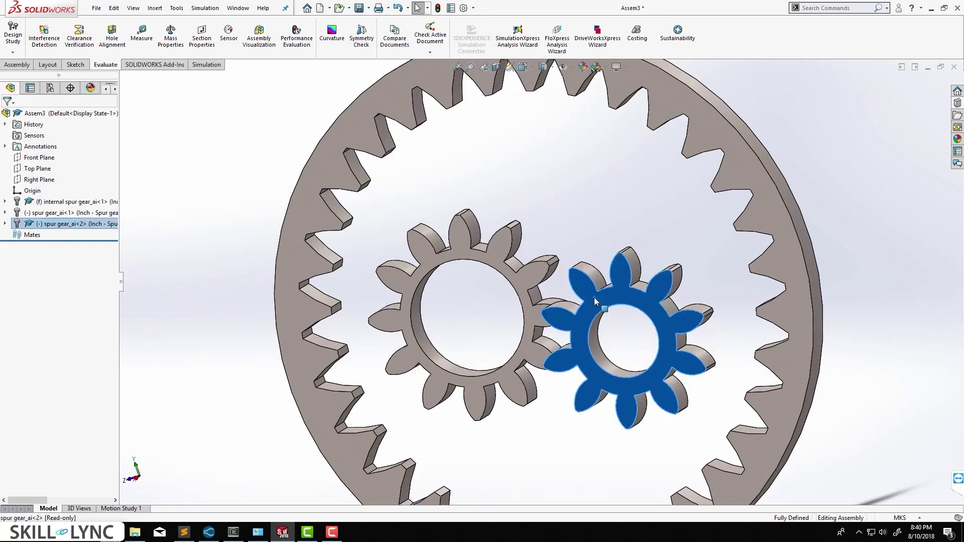
right_click(595, 298)
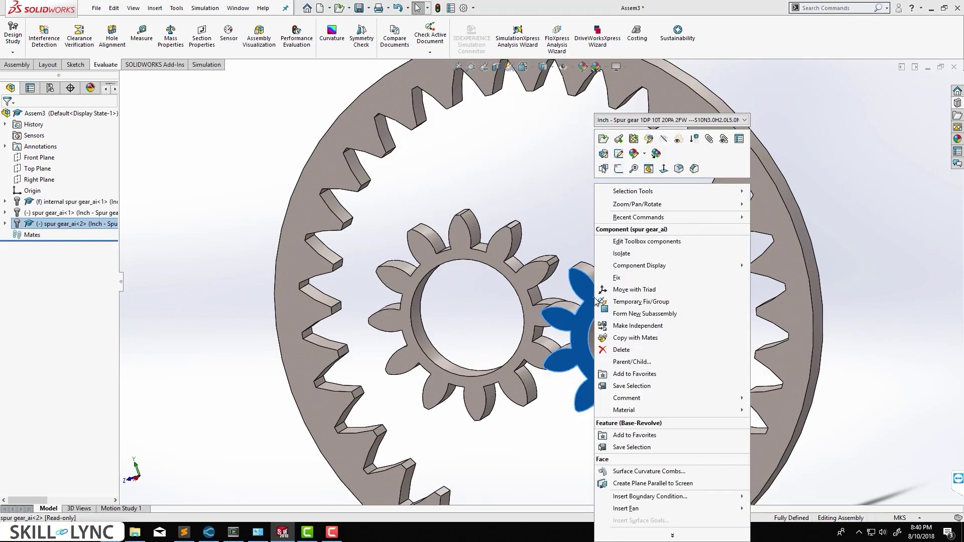
left_click(623, 242)
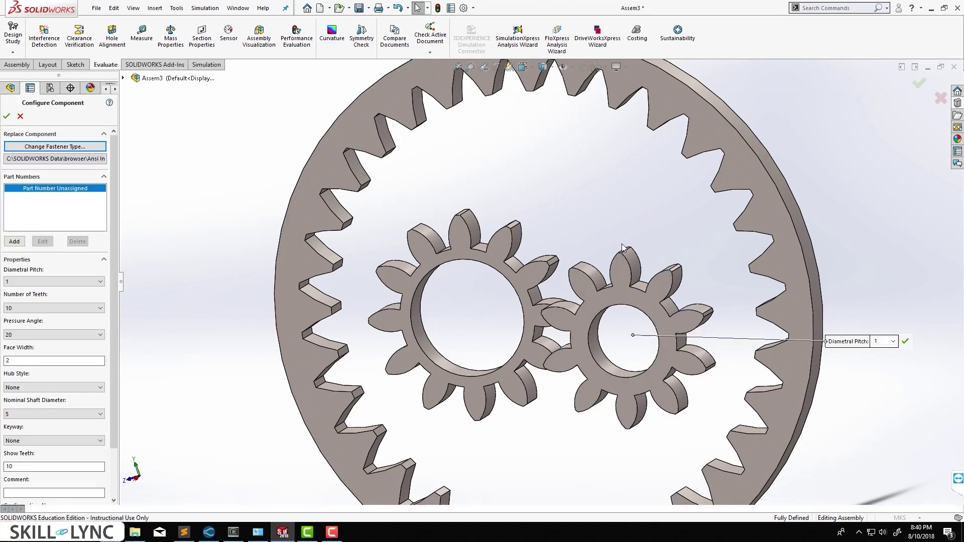
left_click(100, 308)
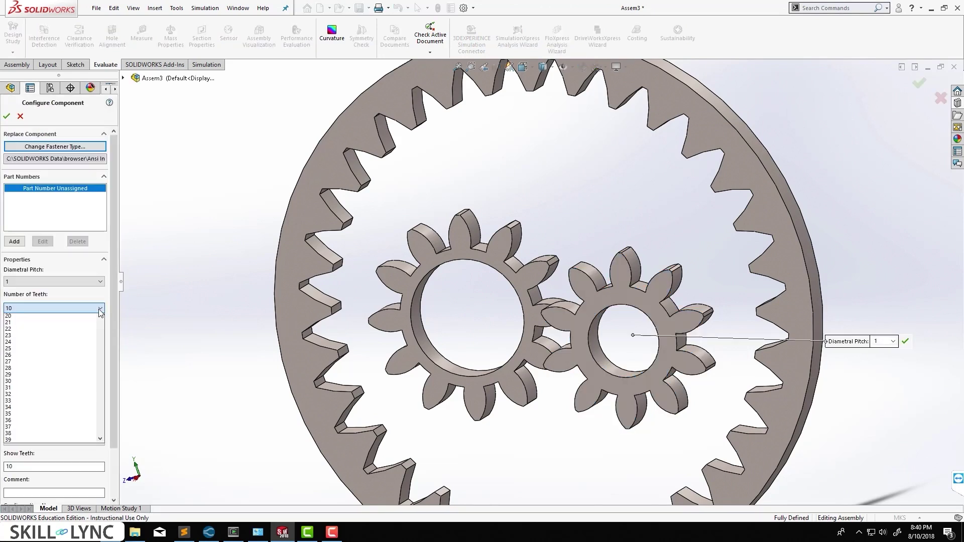
left_click(77, 325)
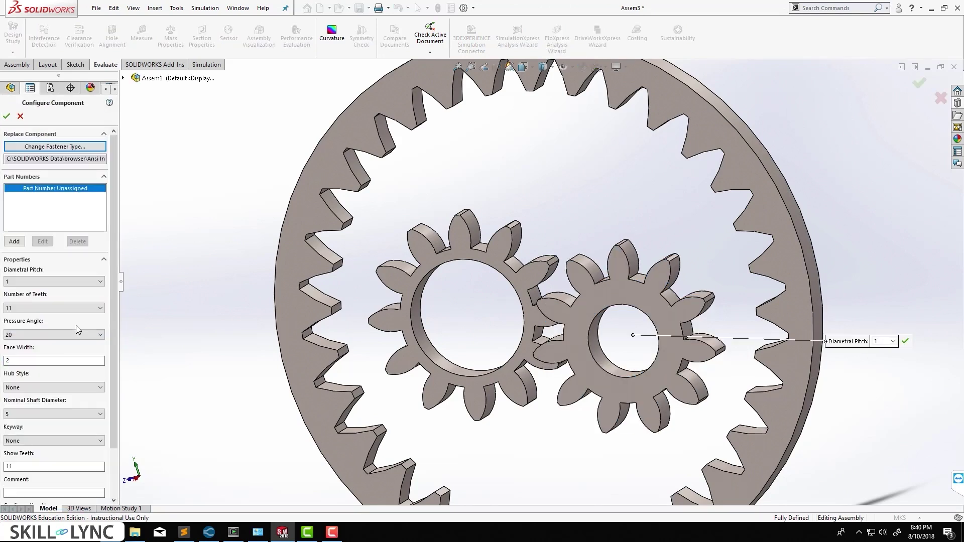
left_click(82, 308)
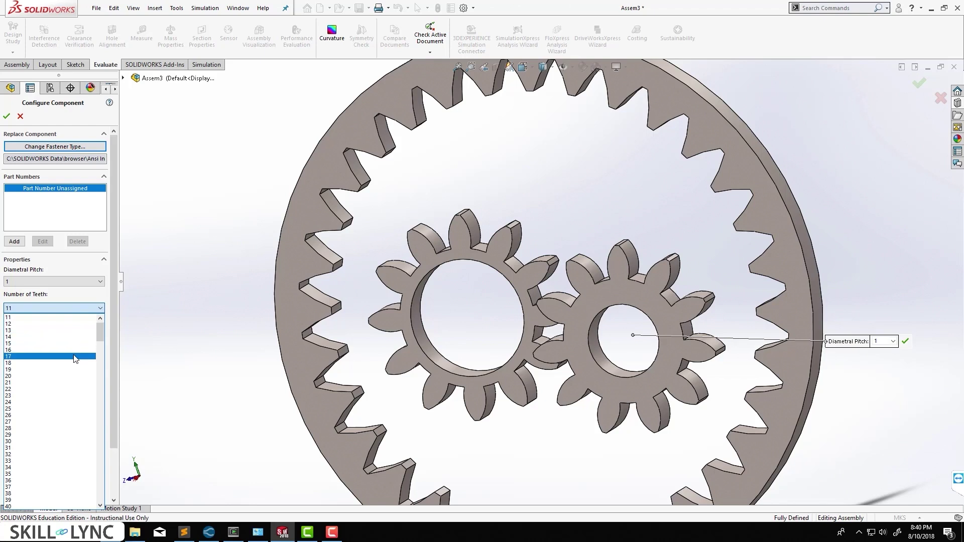
left_click(76, 357)
left_click(75, 308)
scroll(59, 335, "up", 2)
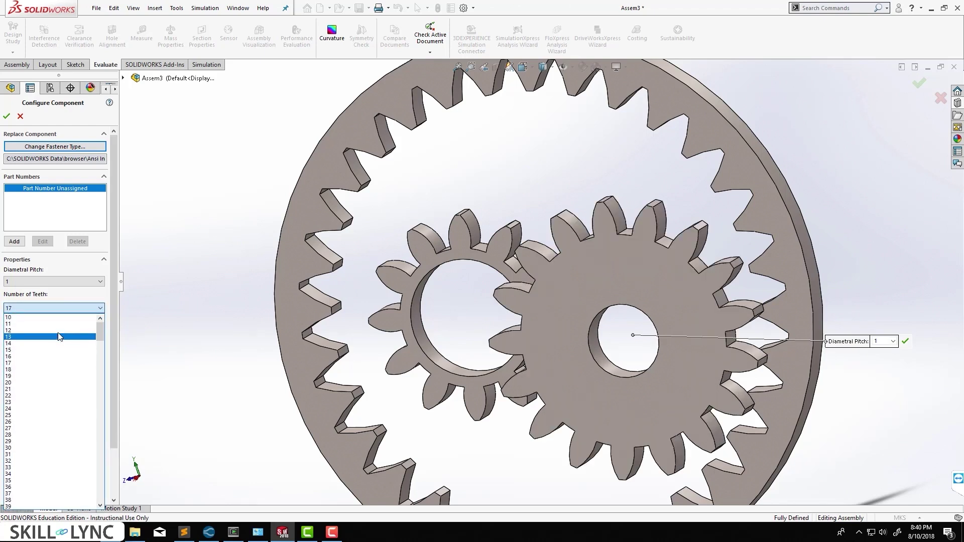
left_click(56, 318)
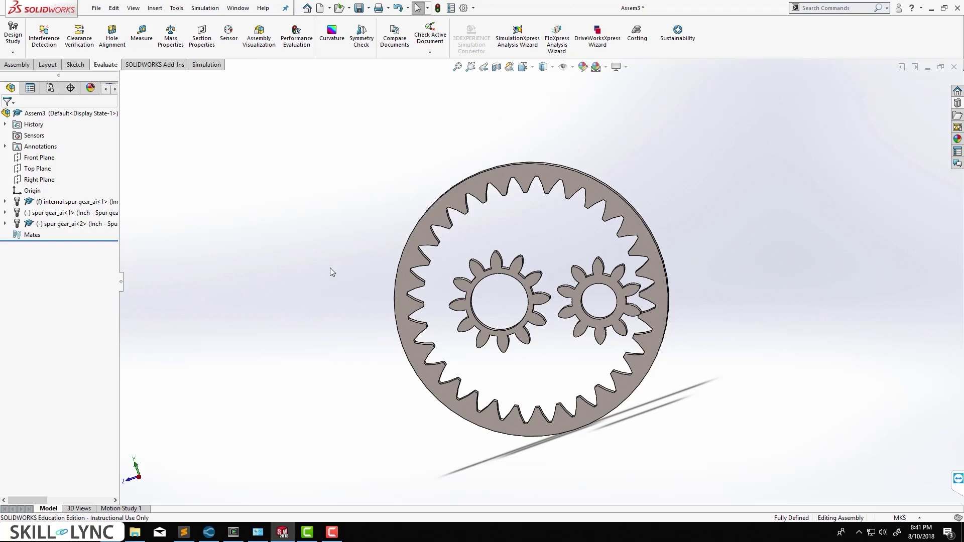
Start a sketch on the Right Plane and draw an origin-centred circle about 1.14 m in diameter, enclosing the internal gear
left_click(39, 179)
key("ctrl+8")
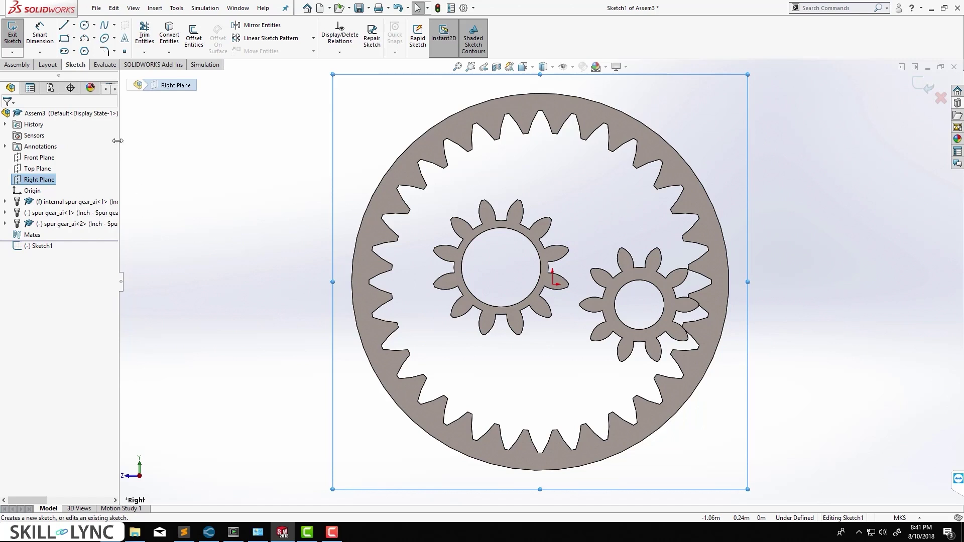
left_click(83, 27)
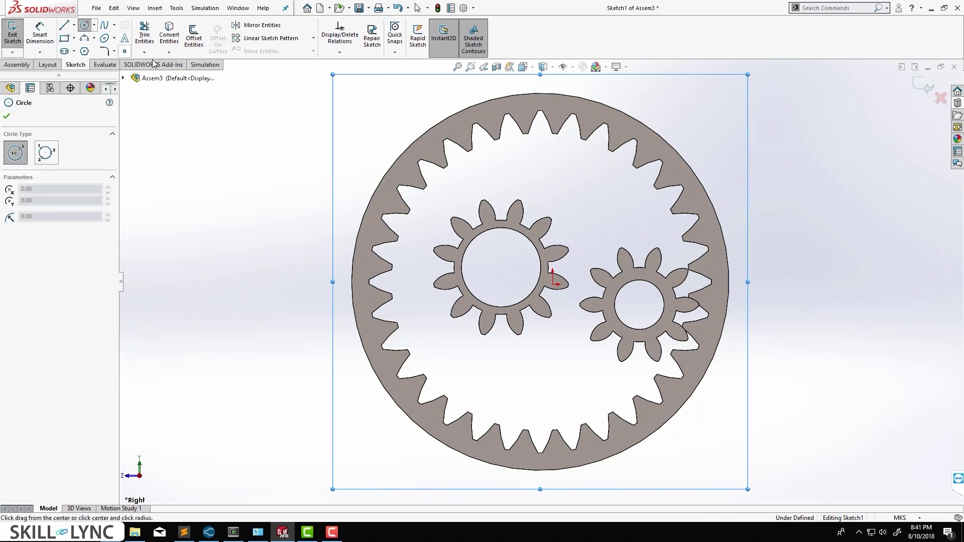
left_click(552, 285)
left_click(740, 414)
key("Escape")
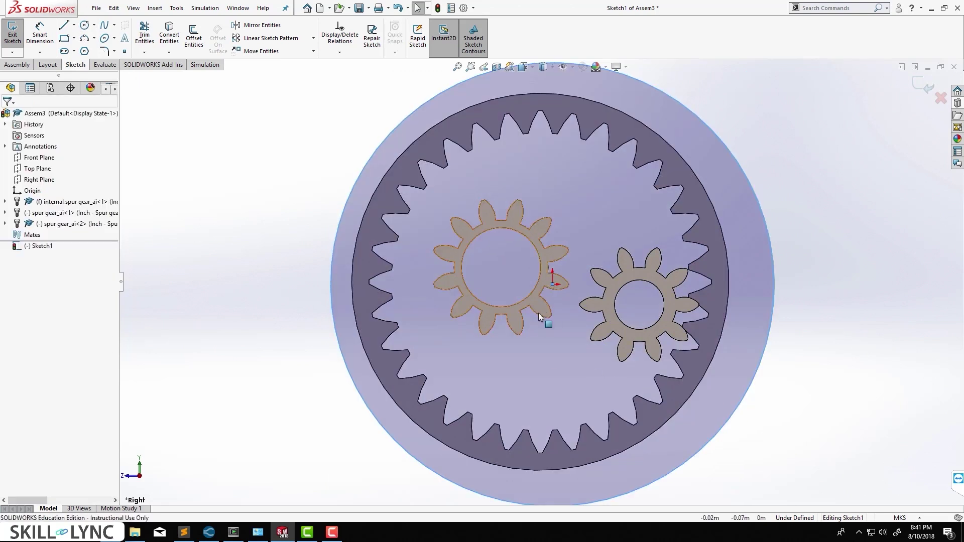
Sketch a circle of about 0.13 m radius at the origin and another of about 0.12 m radius above the 10-tooth gear
left_click(84, 25)
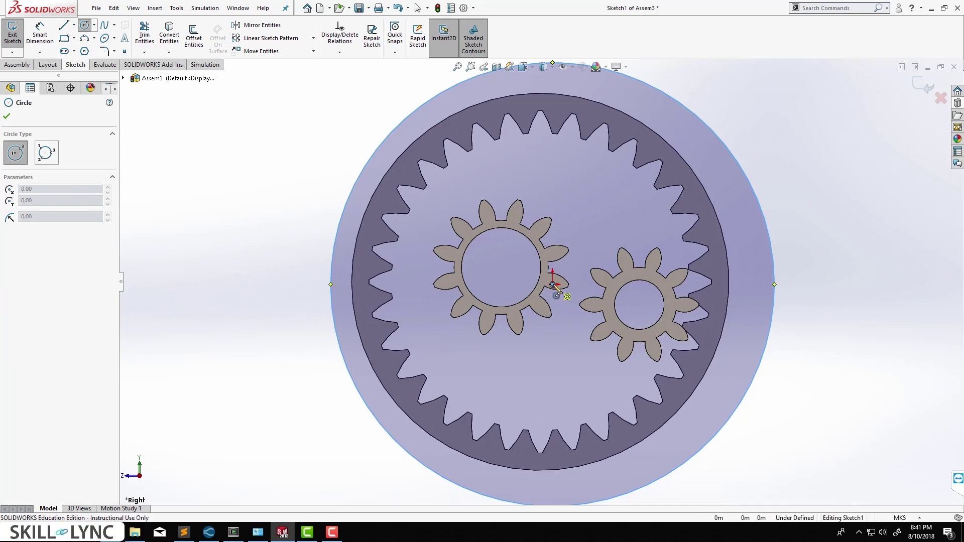
left_click(553, 285)
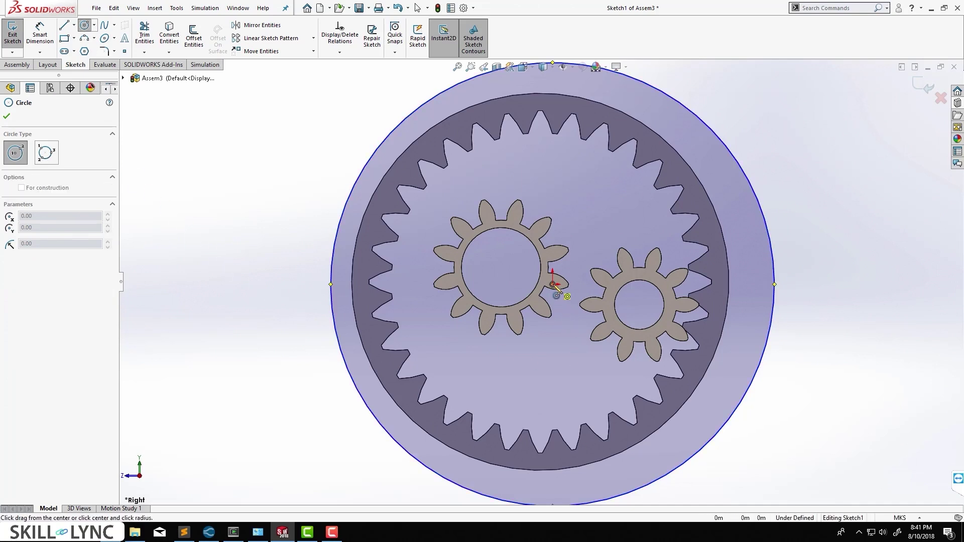
left_click(553, 335)
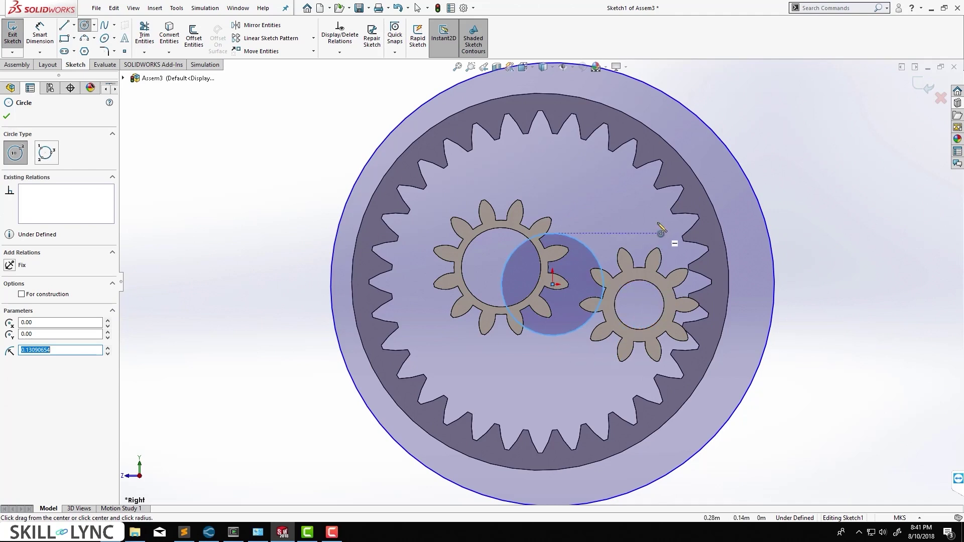
left_click(655, 218)
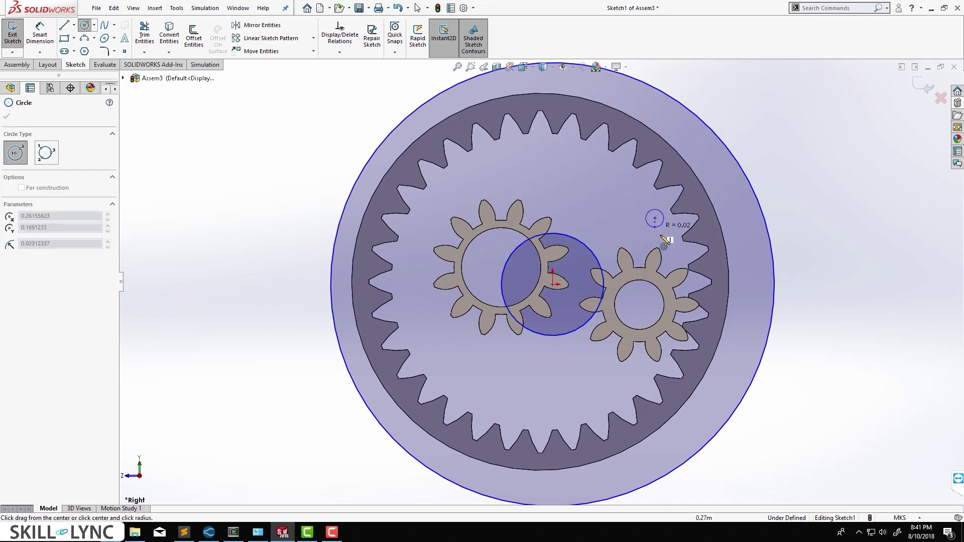
left_click(674, 265)
key("Escape")
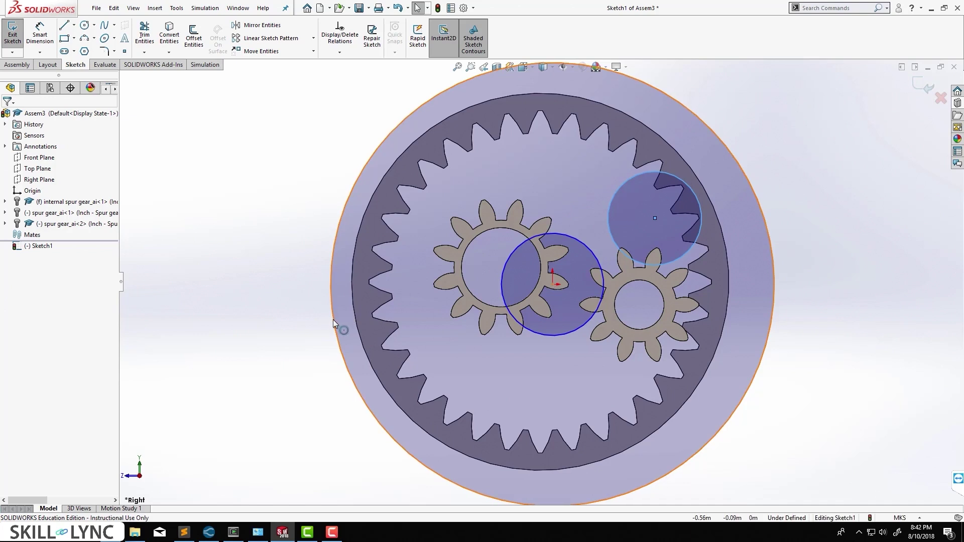
Dimension the large outer circle's diameter and set it to 32 in
left_click(40, 34)
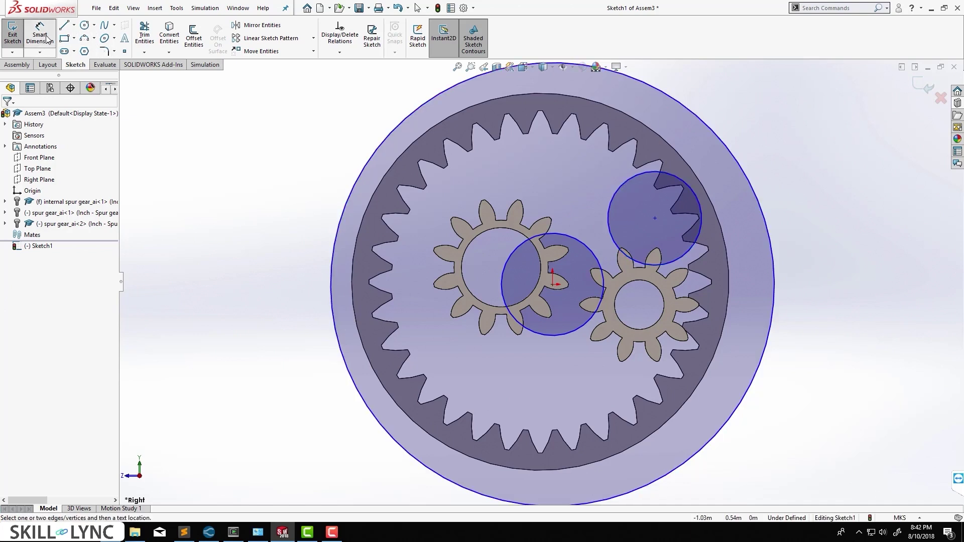
left_click(329, 294)
left_click(303, 301)
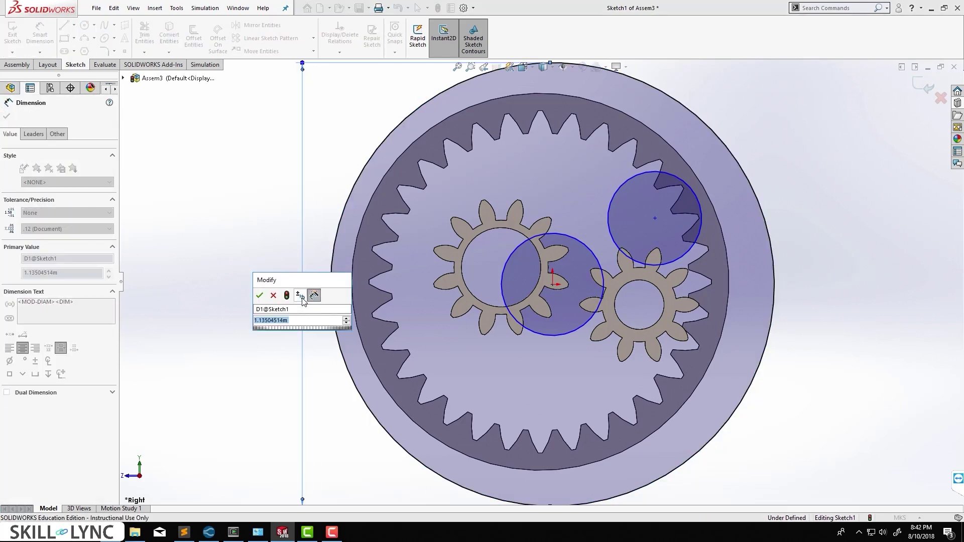
type("32")
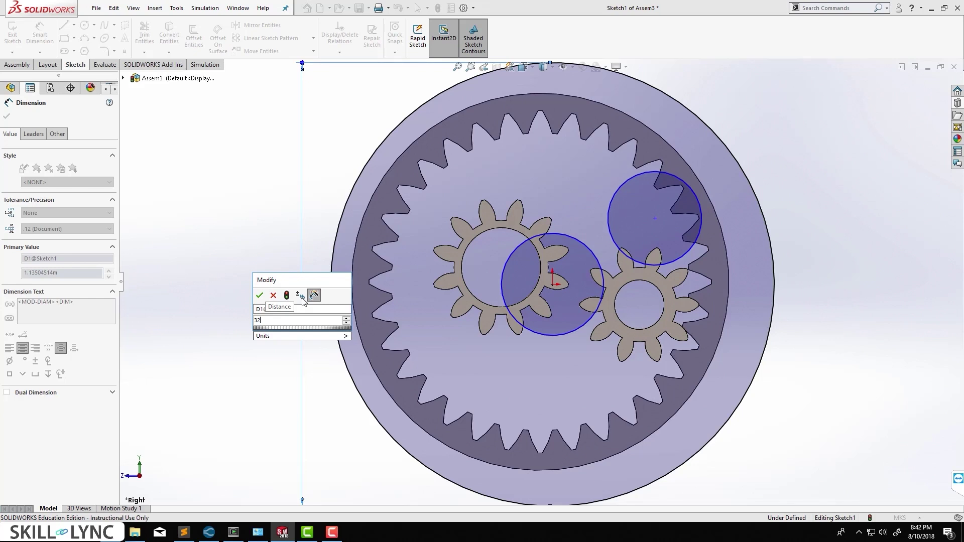
type("in")
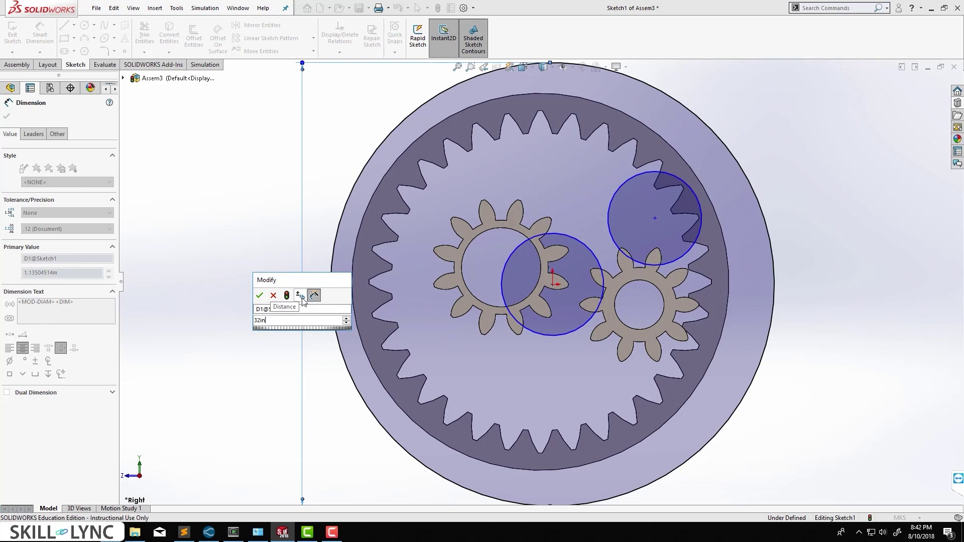
key("Return")
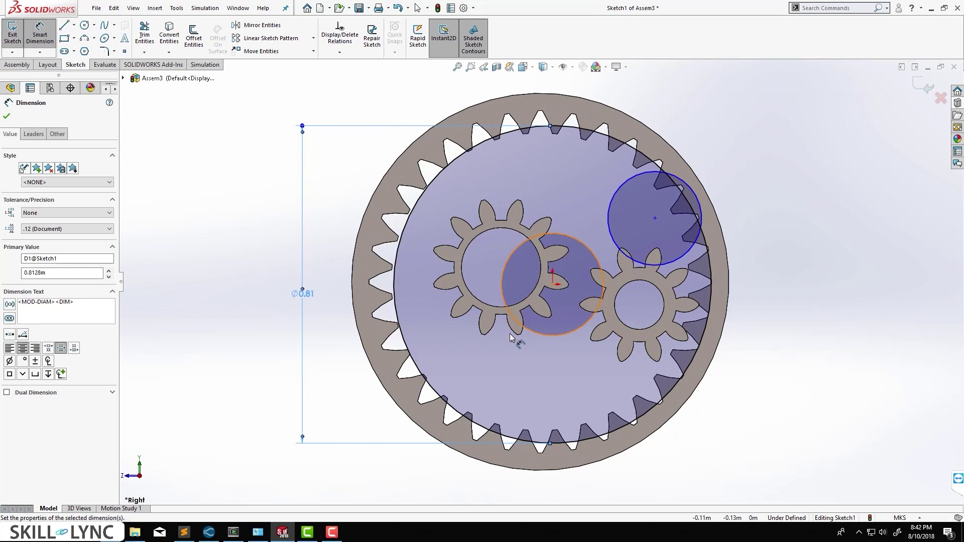
Dimension the smaller origin-centred circle's diameter and set it to 12 in
left_click(530, 332)
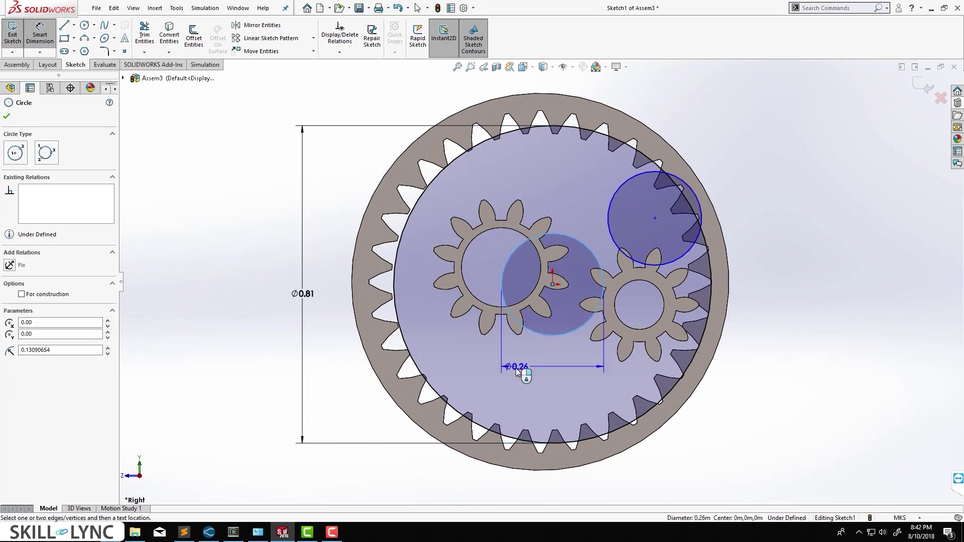
left_click(533, 379)
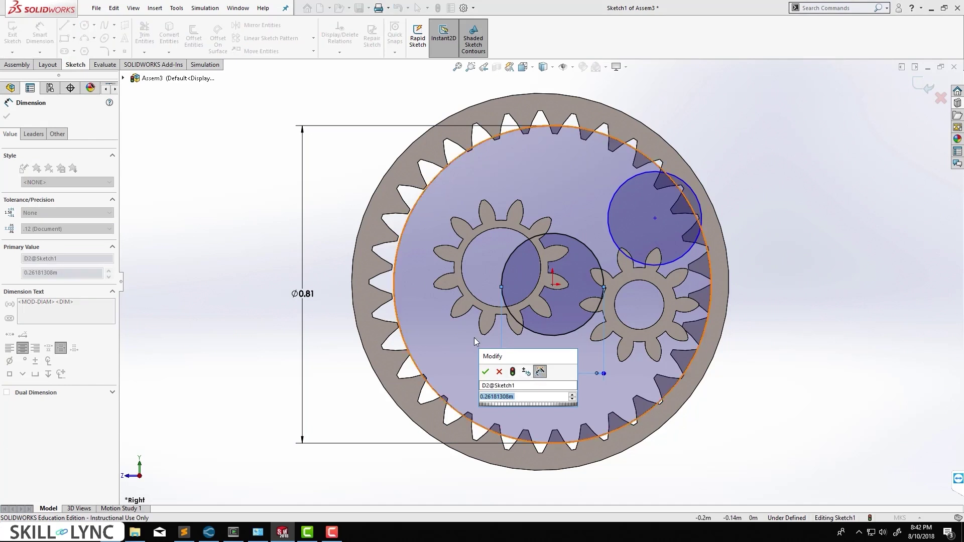
type("12in")
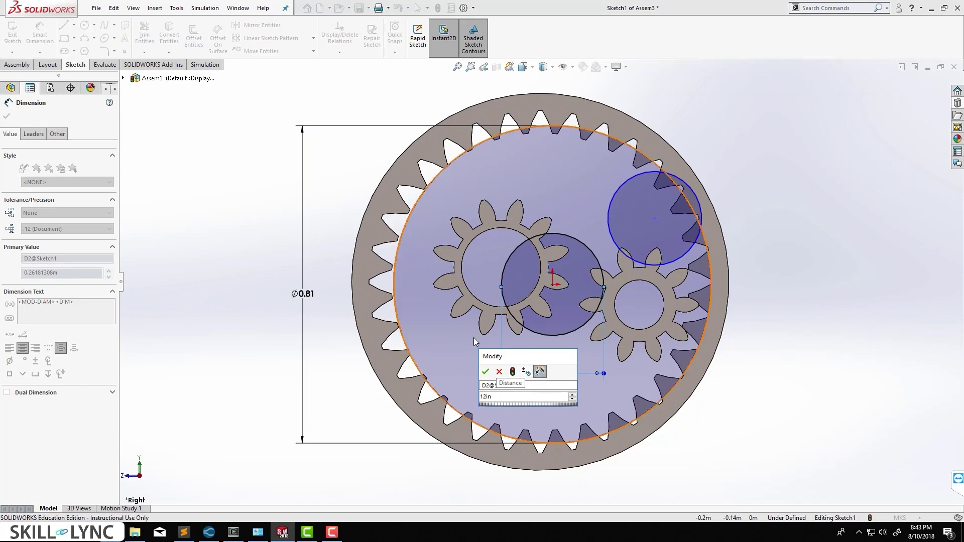
key("Return")
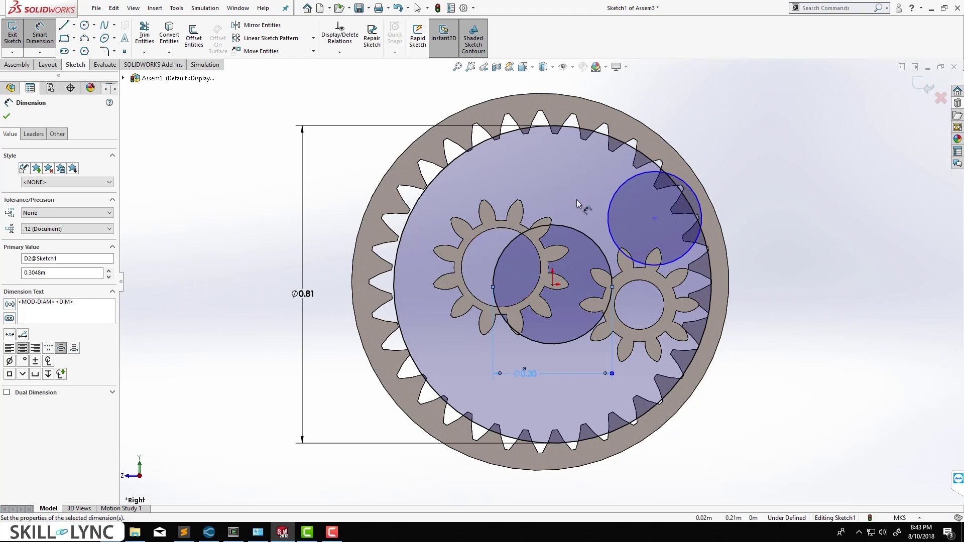
Dimension the off-centre circle above the 10-tooth gear with a diameter of 10 in and end dimensioning
left_click(608, 205)
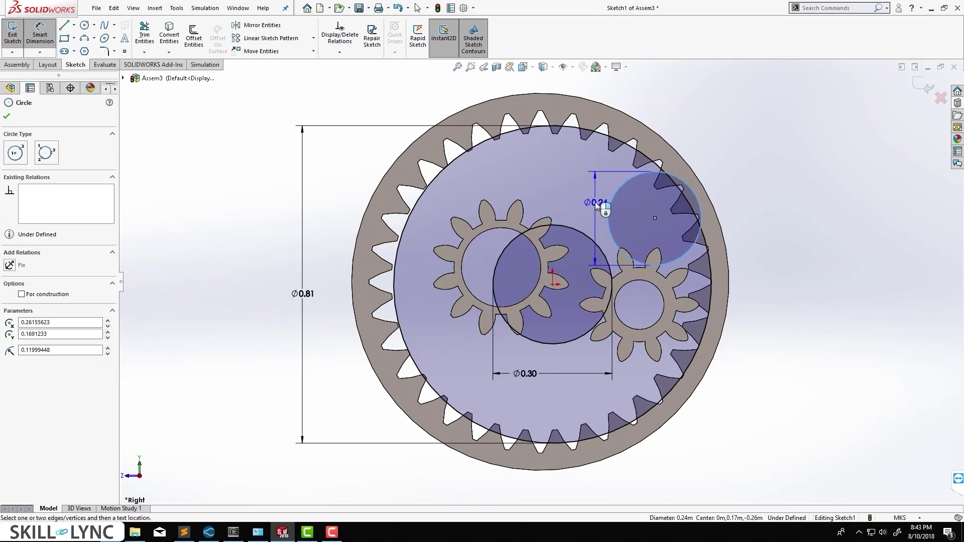
left_click(592, 201)
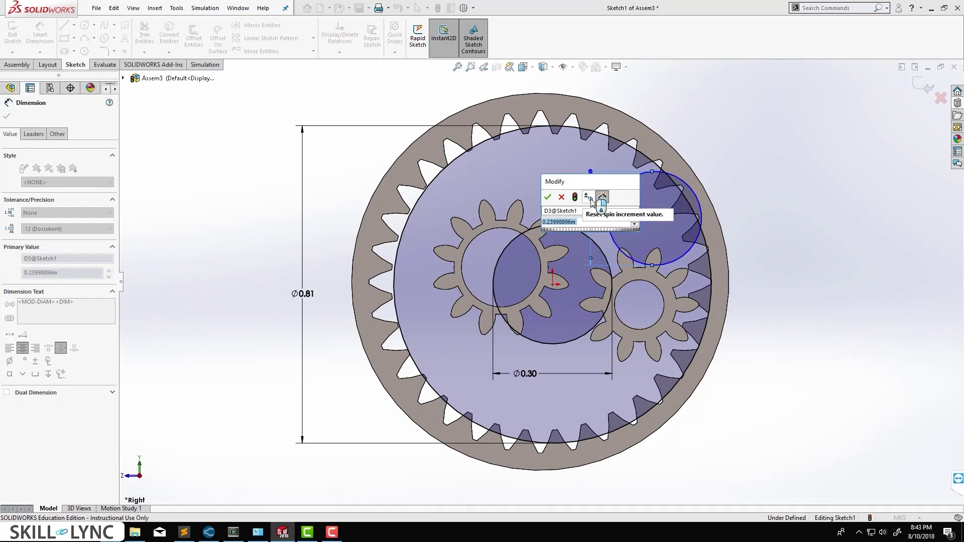
type("10in")
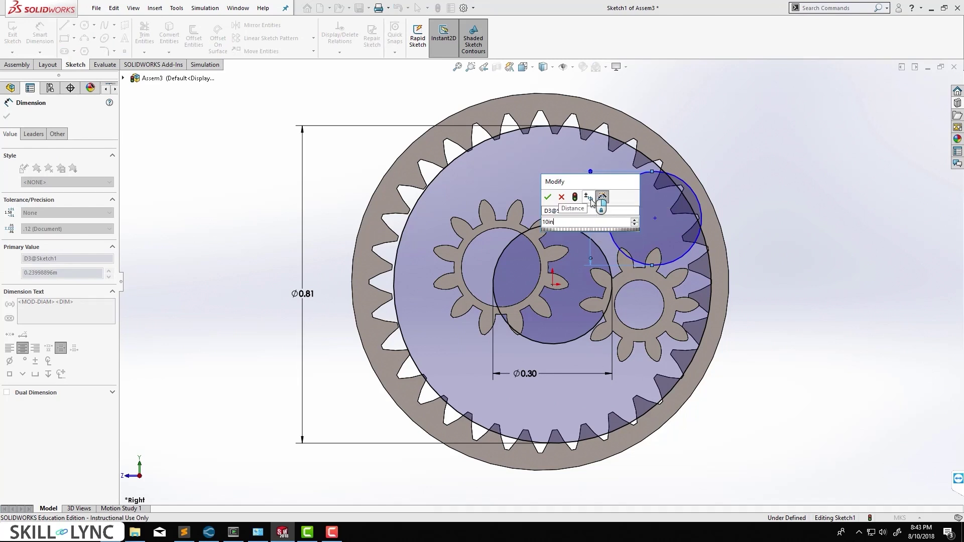
key("Return")
key("Escape")
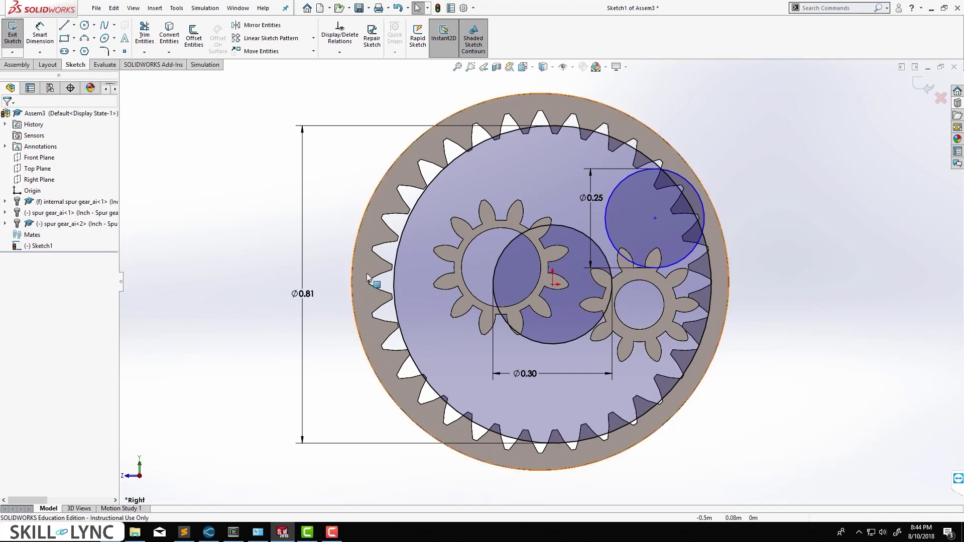
Make the 10 in circle tangent to the 12 in circle centred on the origin
left_click(535, 342)
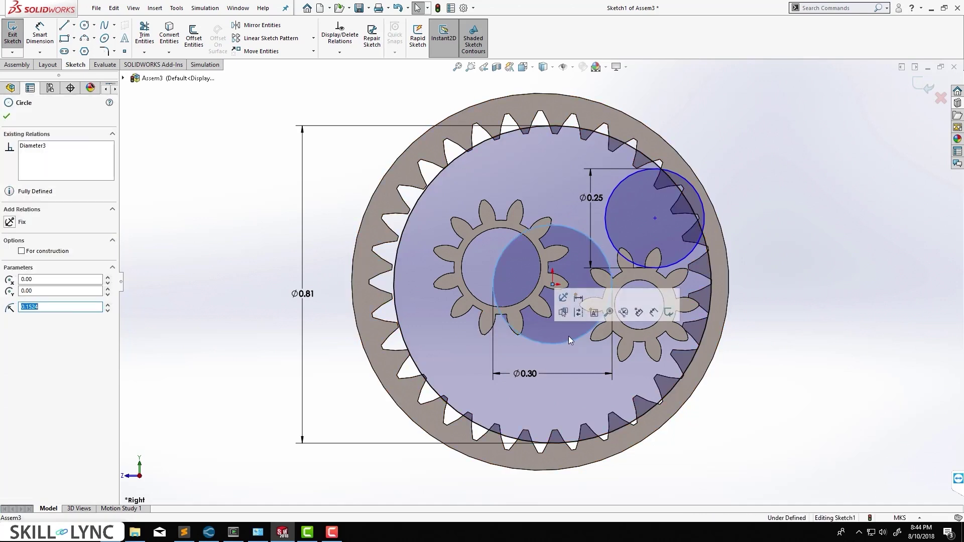
left_click(663, 270, "ctrl")
left_click(707, 223)
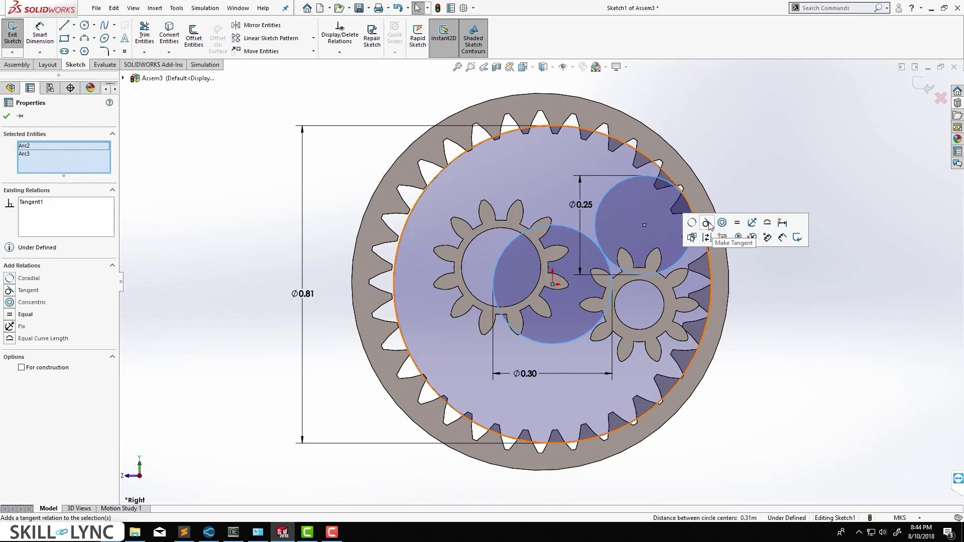
Align the centre of the 10 in circle horizontally with the origin and exit the sketch
left_click(738, 164)
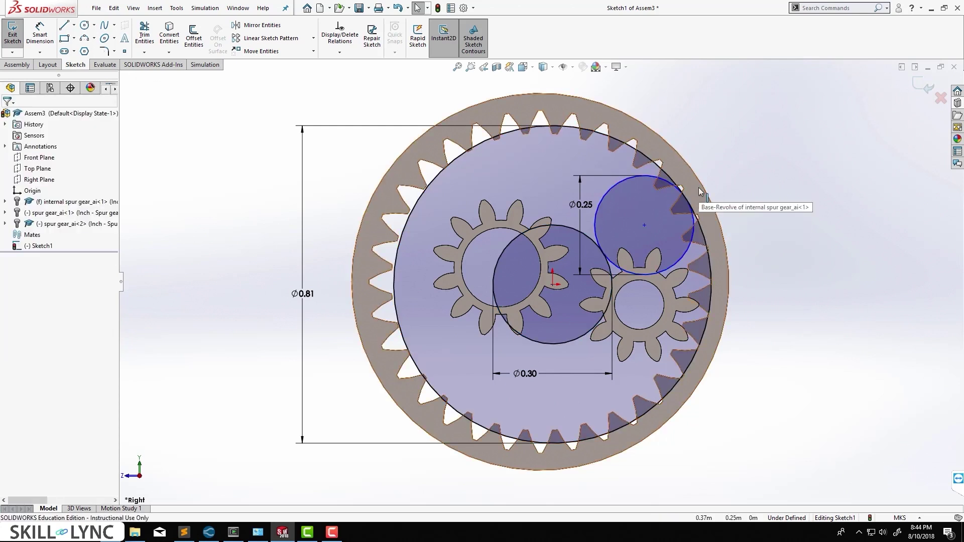
left_click(645, 229)
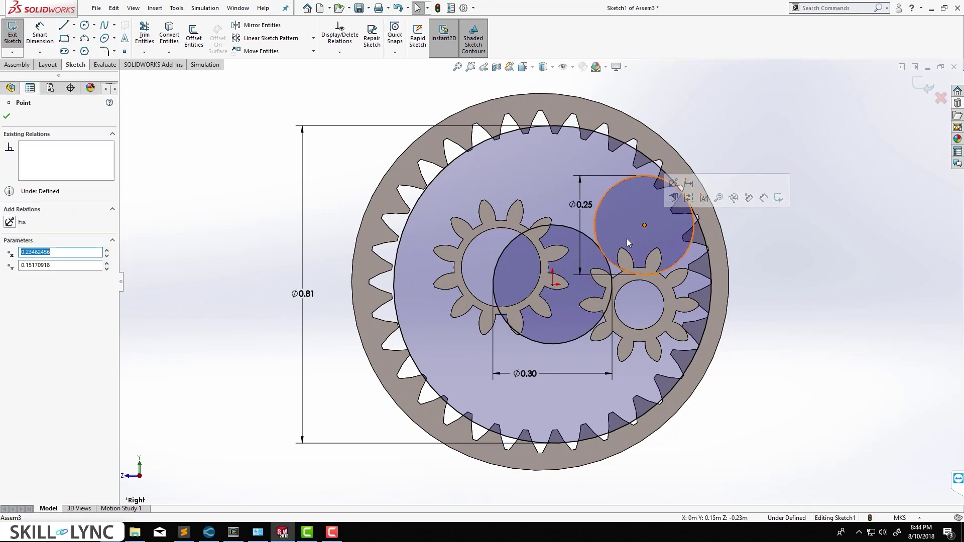
left_click(552, 285, "ctrl")
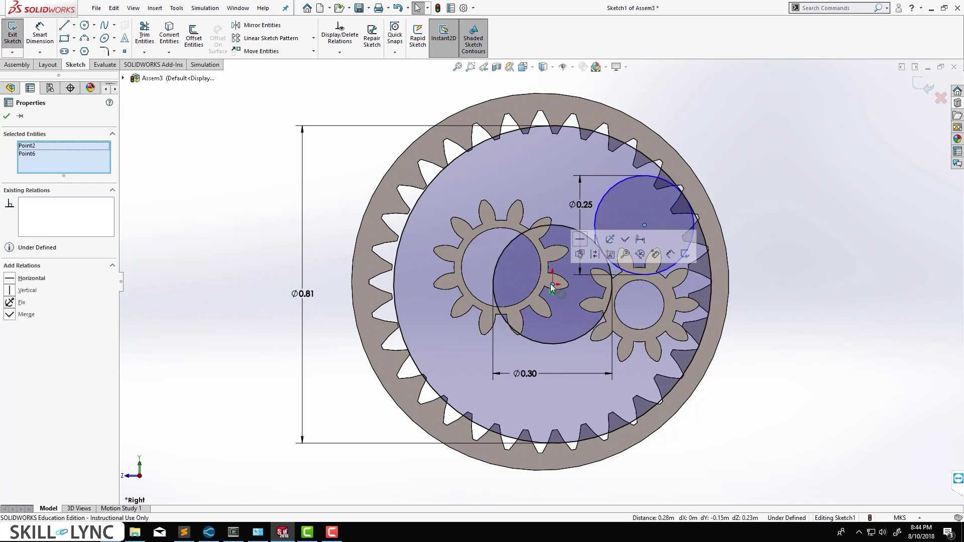
left_click(580, 240)
left_click(767, 274)
scroll(674, 288, "down", 4)
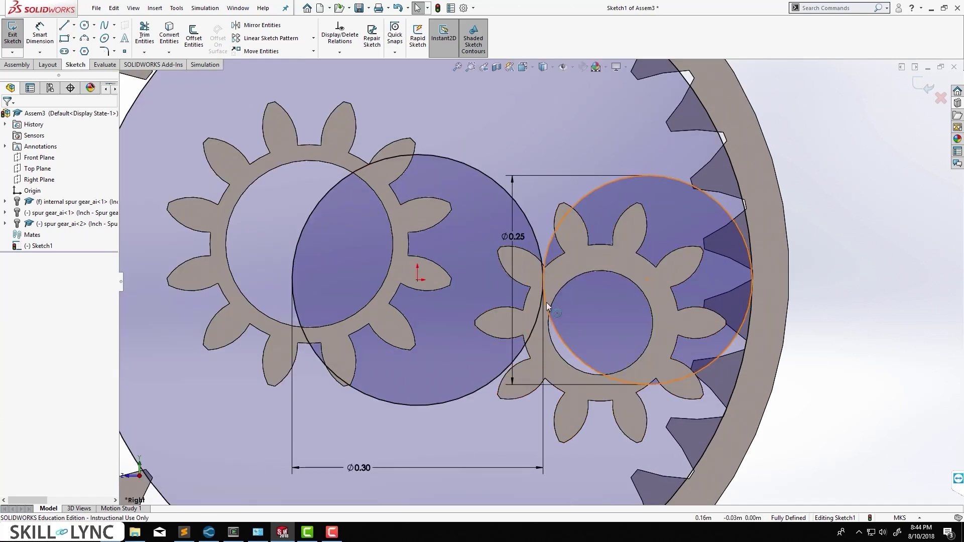
scroll(550, 307, "down", 5)
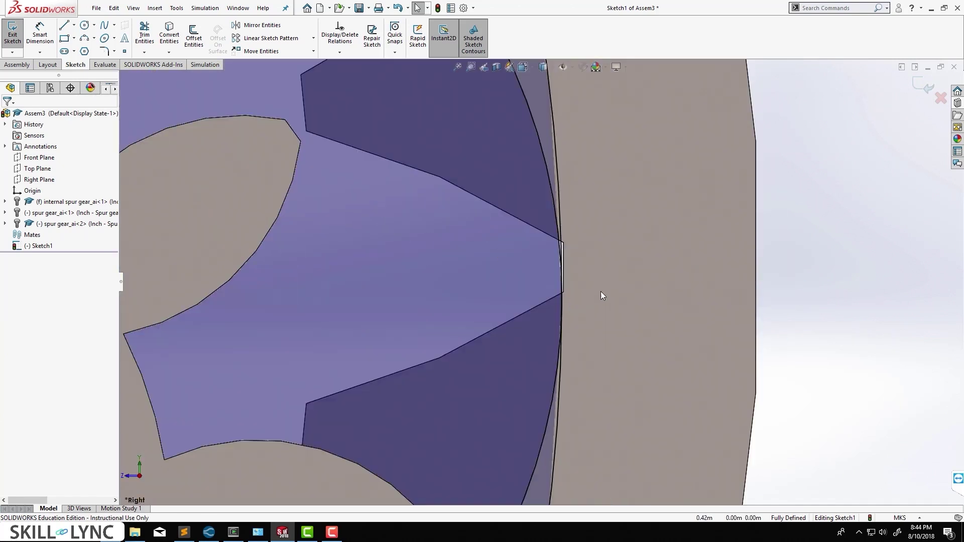
scroll(568, 312, "up", 5)
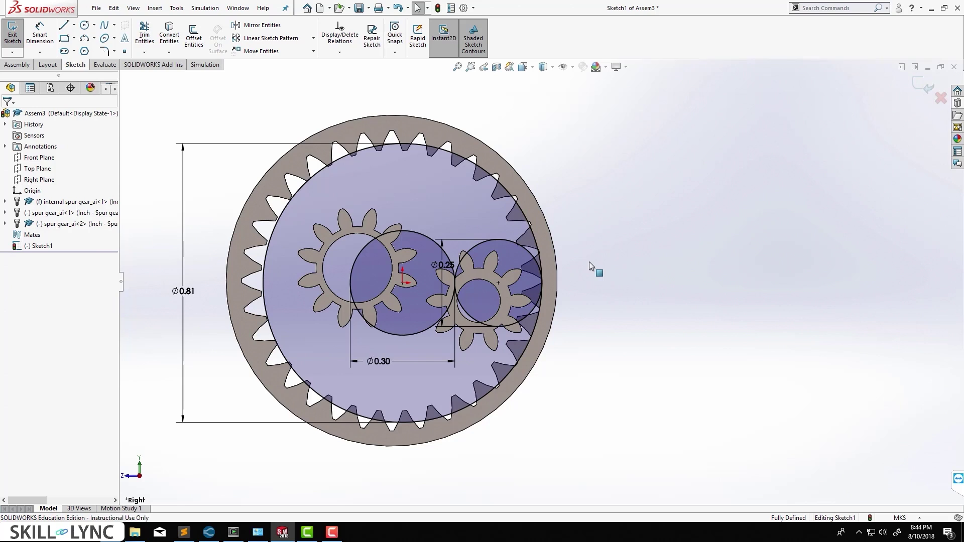
left_click(922, 88)
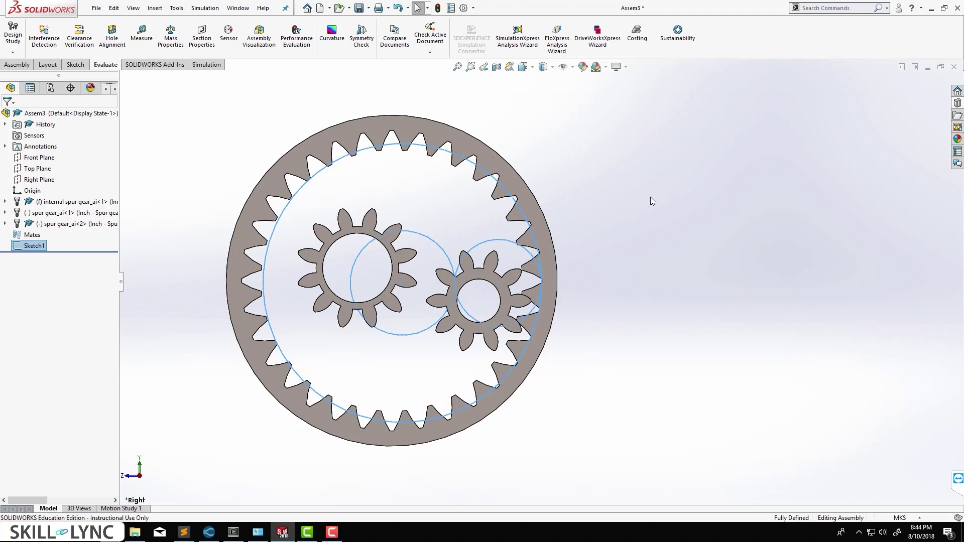
Float the internal ring gear and mate its outer edge concentric with the 32 in sketch circle
right_click(485, 162)
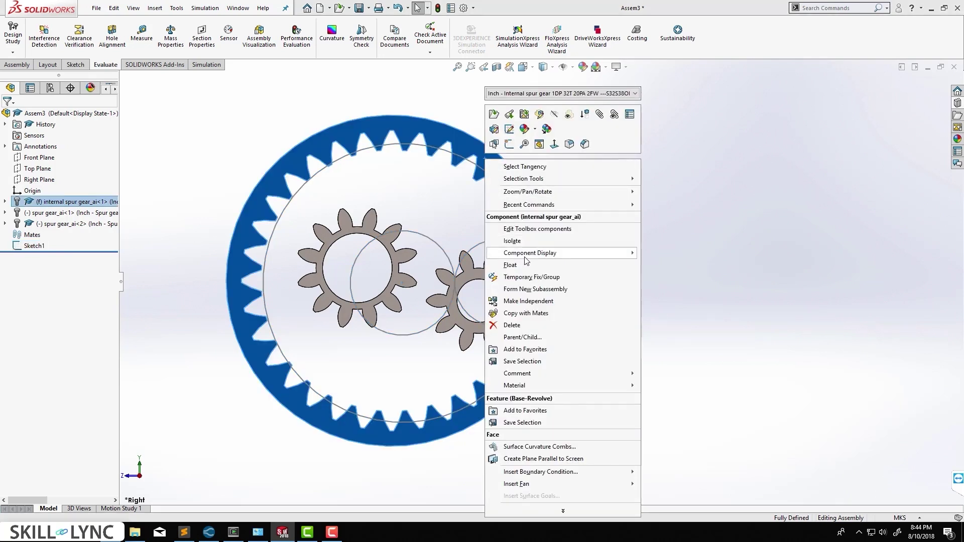
left_click(510, 265)
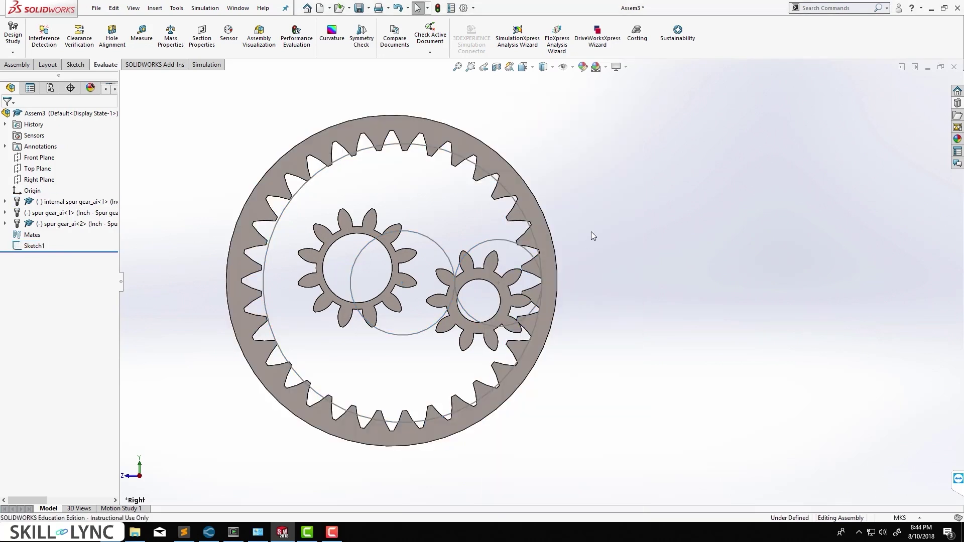
left_click(553, 236)
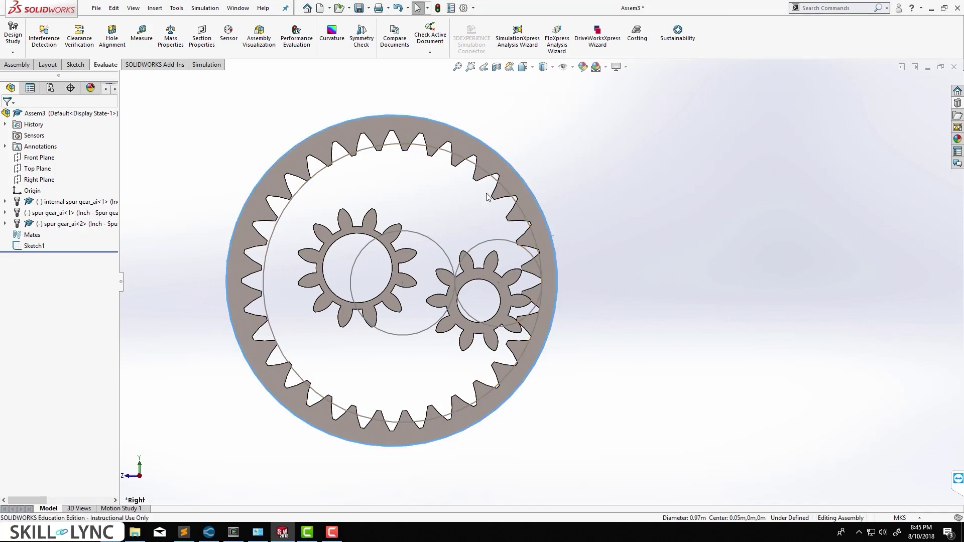
left_click(495, 180, "ctrl")
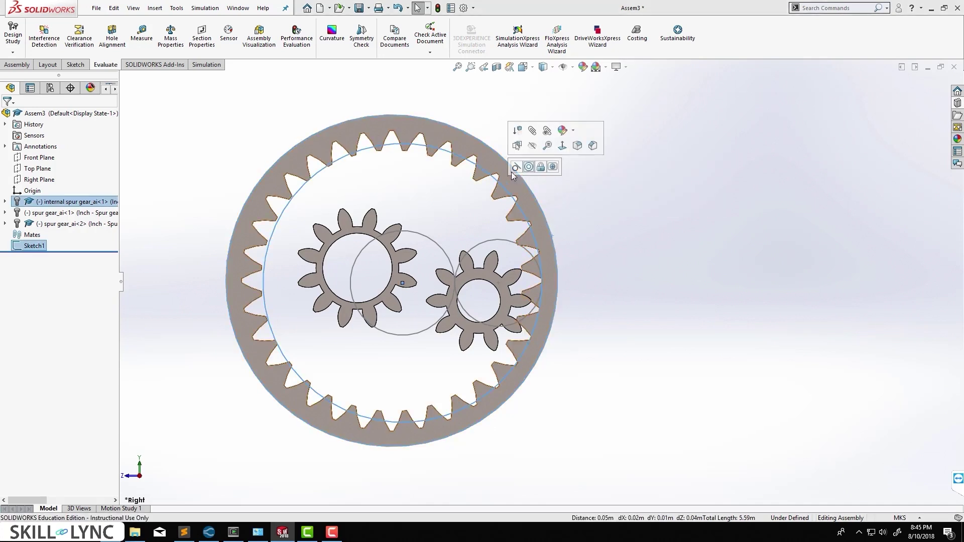
left_click(529, 168)
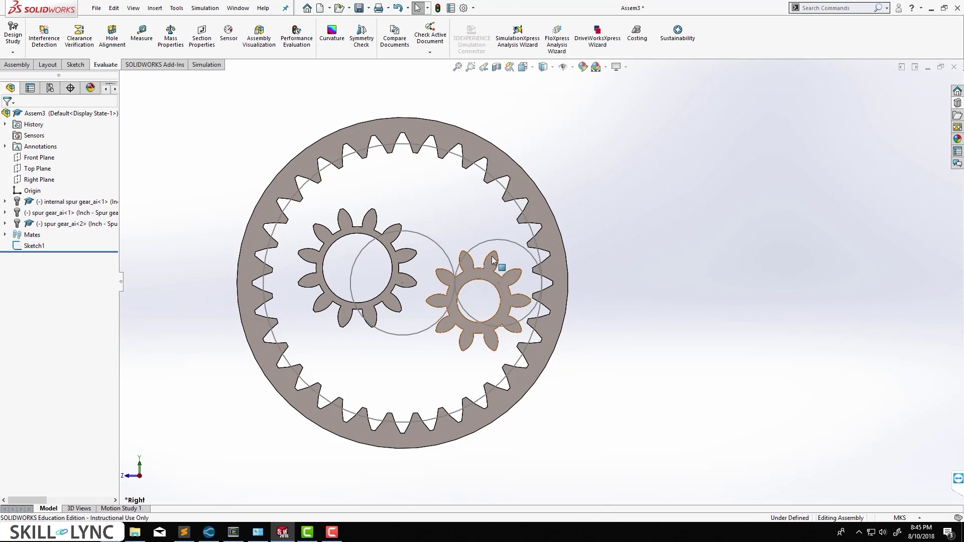
Mate the 12-tooth gear's bore concentric with the 12 in sketch circle centred on the origin
scroll(479, 254, "down", 3)
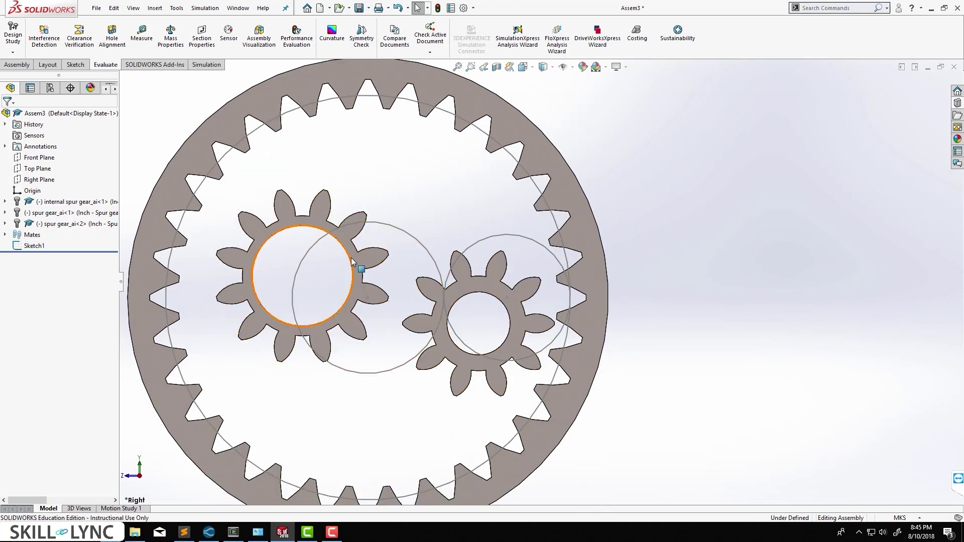
left_click(387, 227)
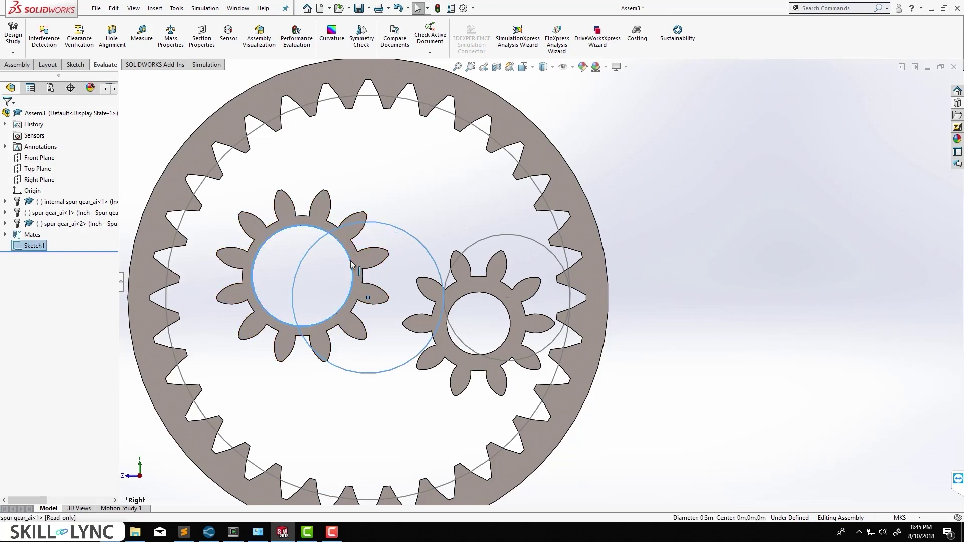
left_click(352, 265, "ctrl")
left_click(392, 252)
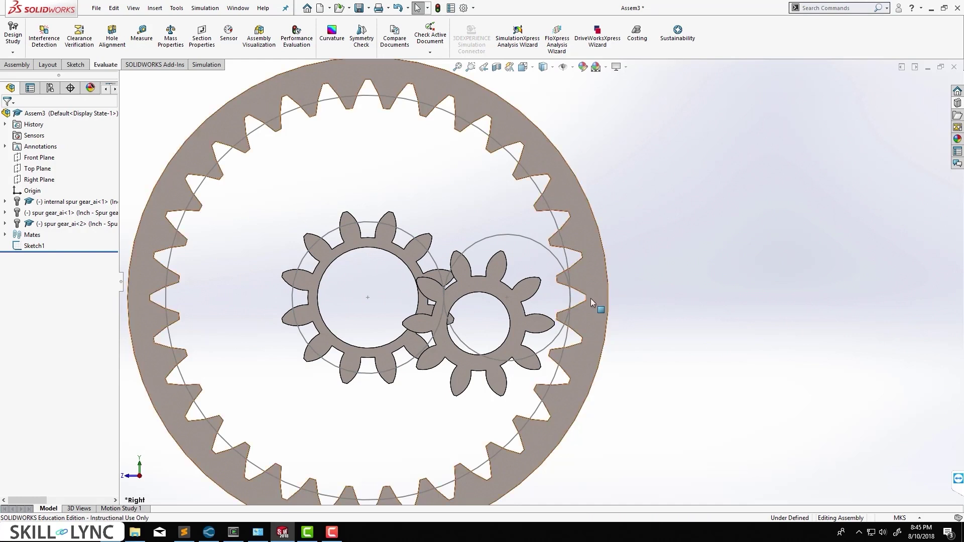
Mate the 10-tooth gear's bore concentric with the off-centre 10 in sketch circle
left_click(498, 302)
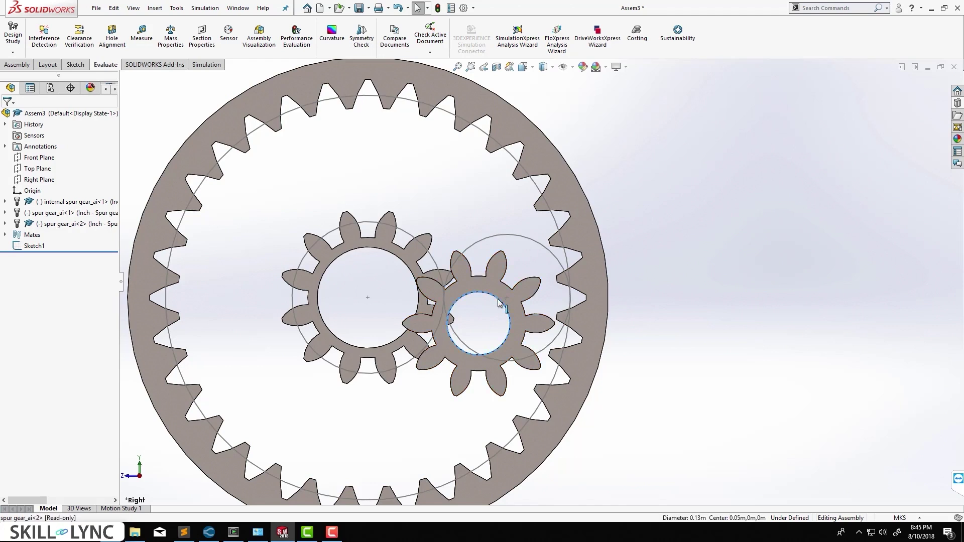
left_click(496, 238, "ctrl")
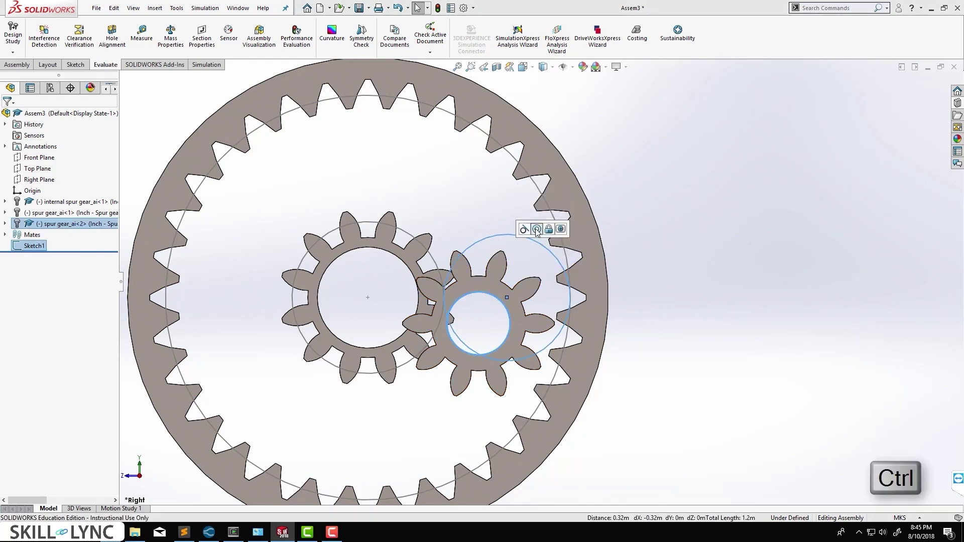
left_click(536, 230)
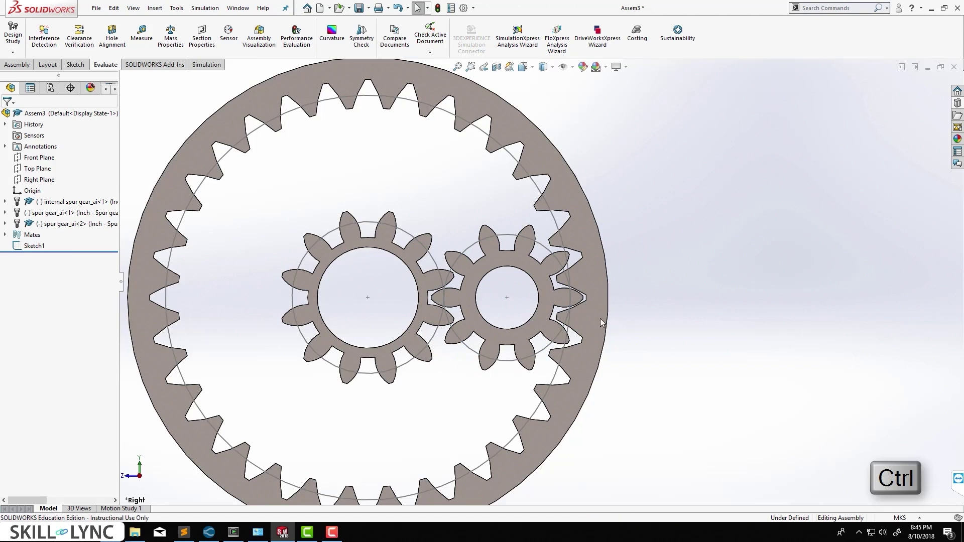
Mate the ring gear's front face coincident with the assembly's Right Plane
middle_click_drag(682, 290, 505, 295)
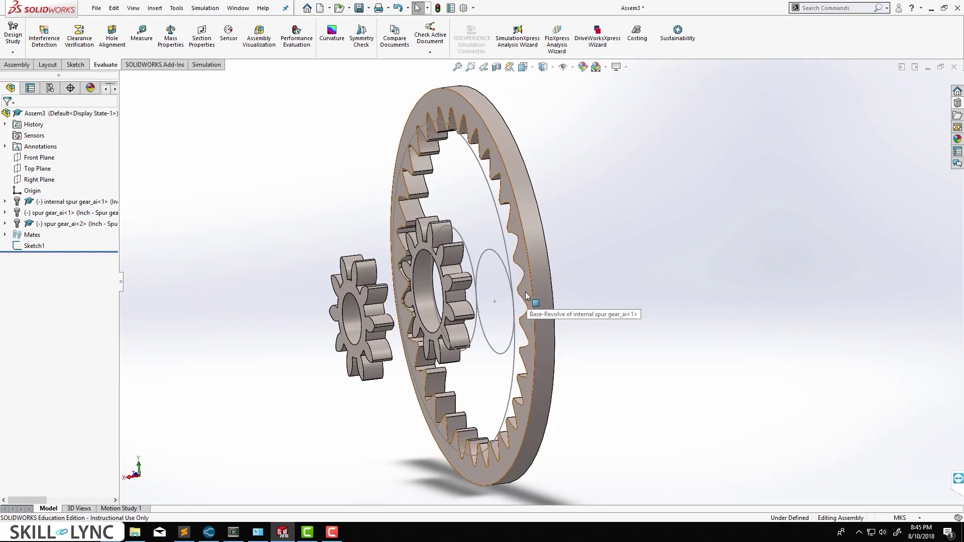
left_click(514, 295)
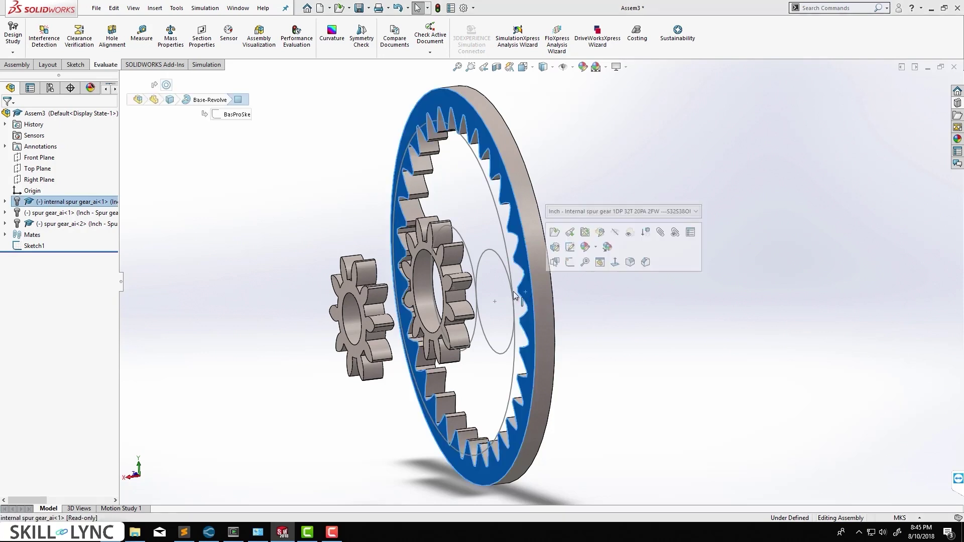
left_click(37, 181, "ctrl")
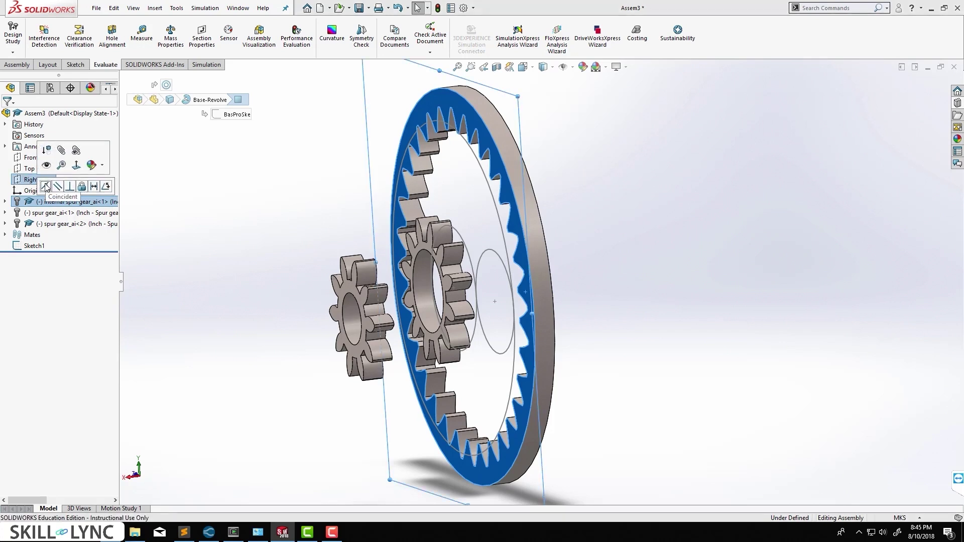
left_click(45, 187)
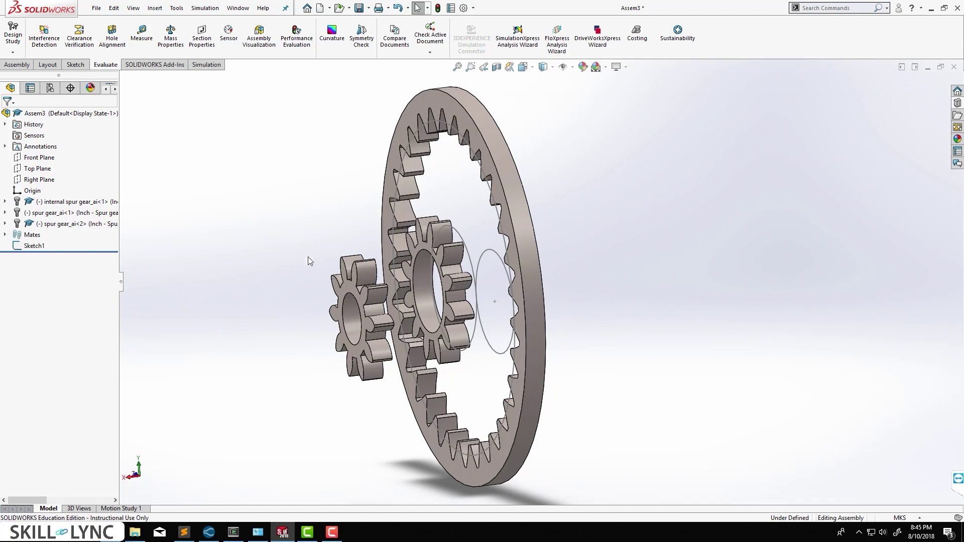
Mate the front faces of the 12-tooth and 10-tooth spur gears coincident with the Right Plane
scroll(457, 284, "down", 4)
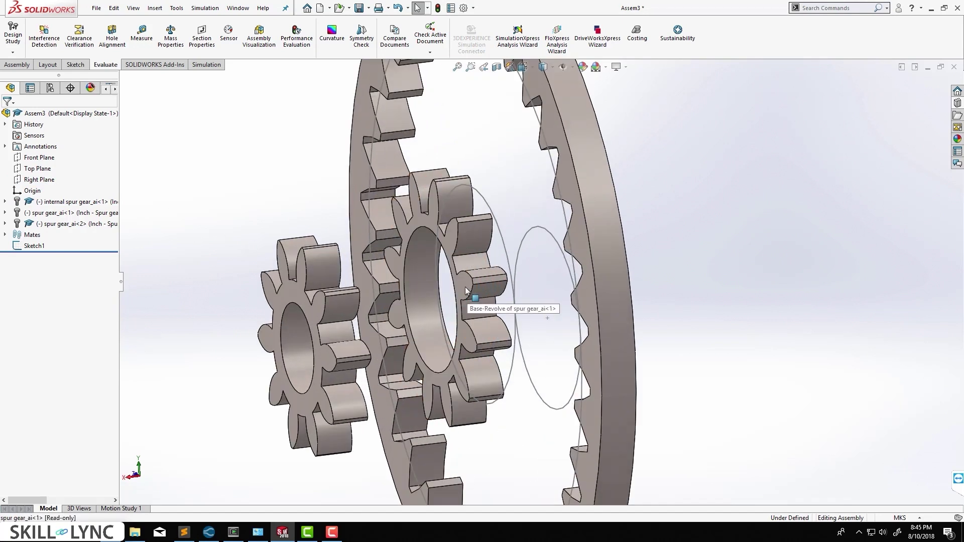
left_click(465, 287)
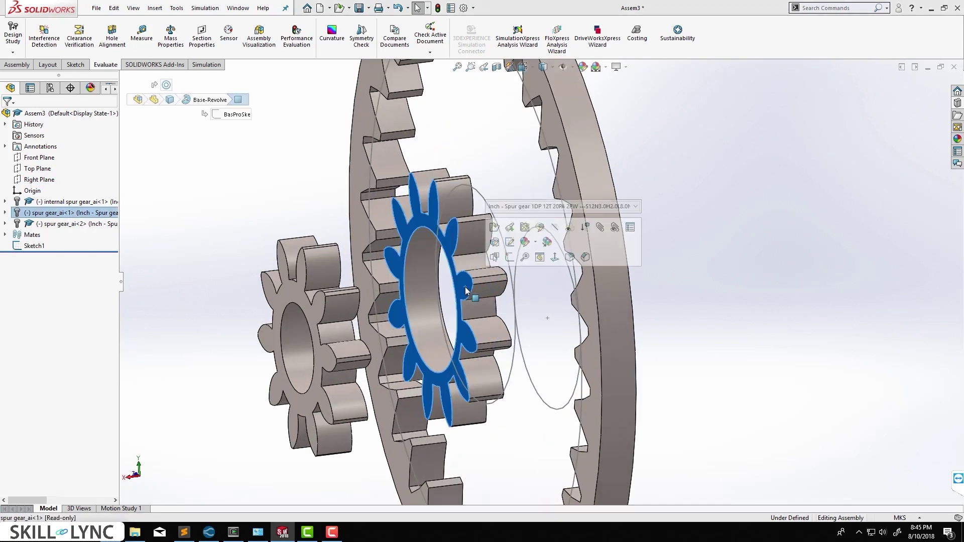
left_click(40, 182)
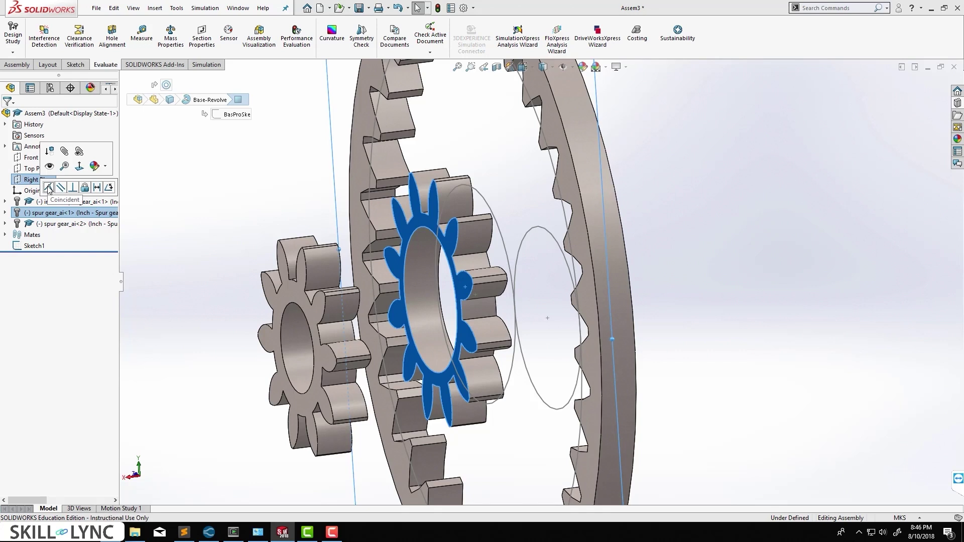
left_click(48, 187)
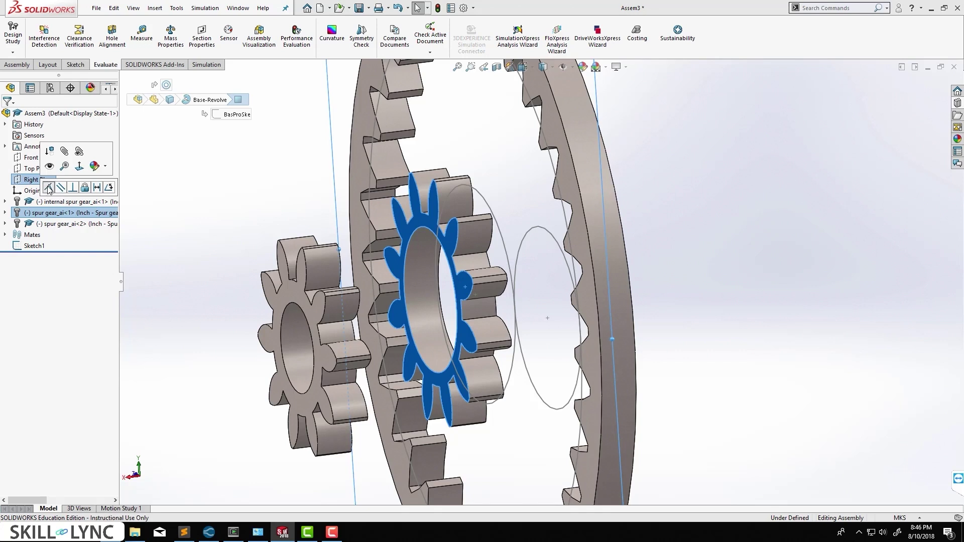
left_click(294, 291)
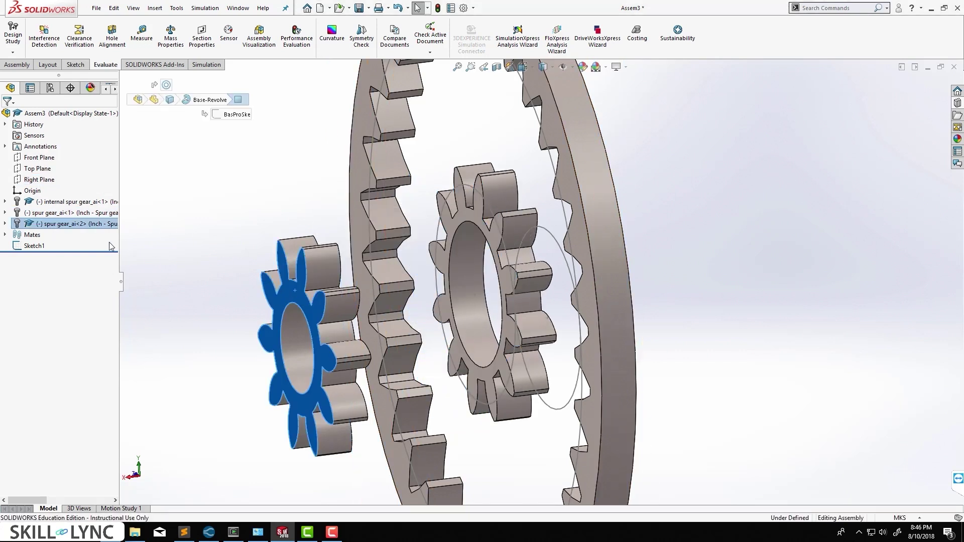
left_click(38, 179)
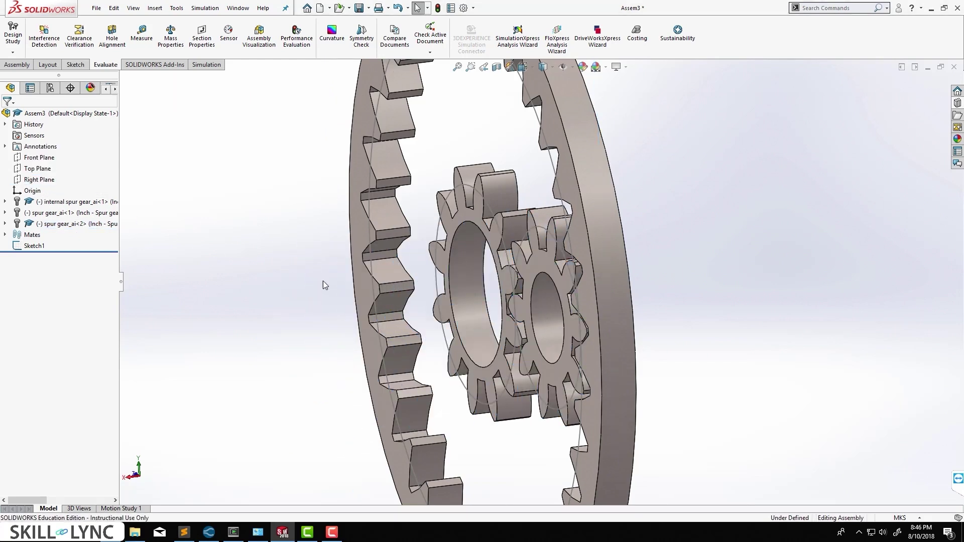
Hide the layout sketch of pitch circles, with the assembly seen from the Right view
middle_click_drag(417, 287, 481, 276)
scroll(512, 278, "up", 1)
right_click(525, 211)
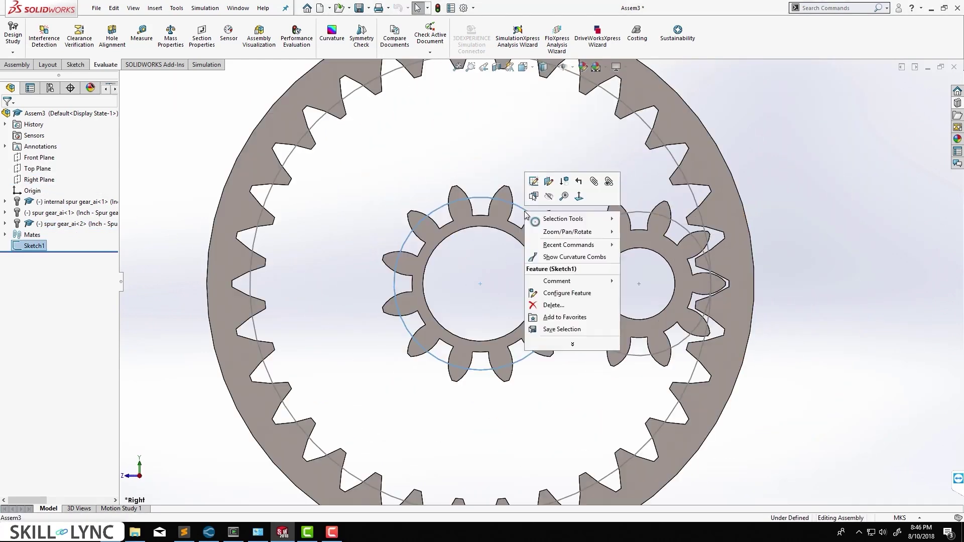
left_click(549, 197)
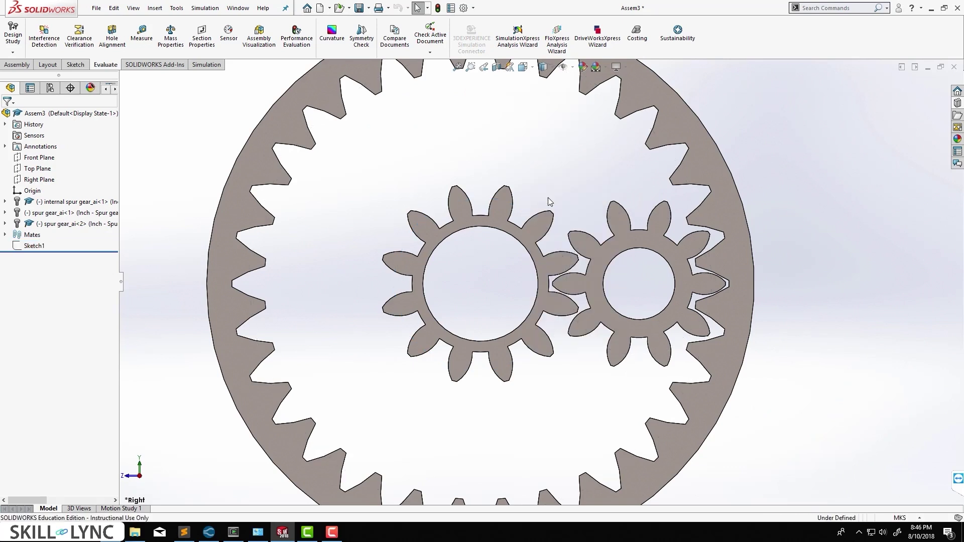
Show the pitch-circle layout sketch again, then hide it once more
scroll(538, 278, "up", 1)
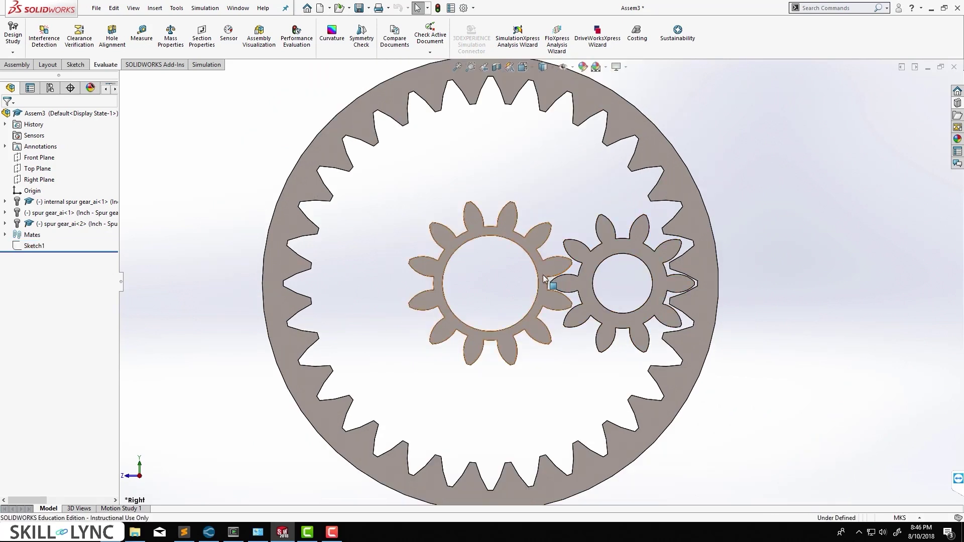
left_click(28, 247)
right_click(29, 246)
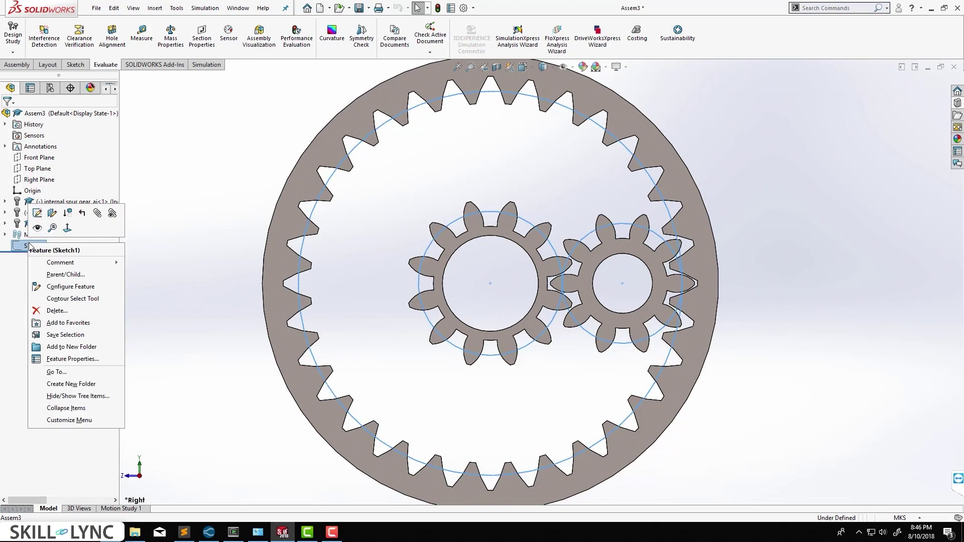
left_click(32, 224)
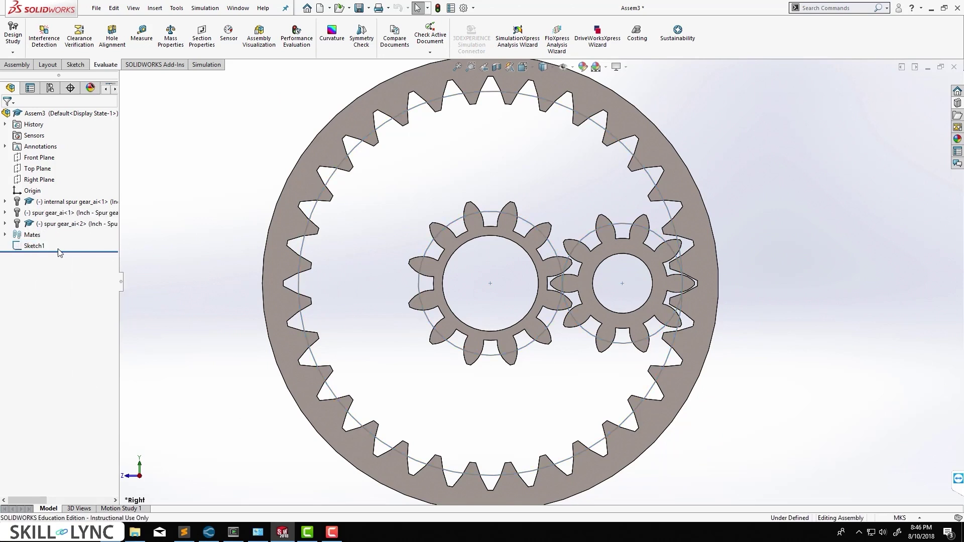
left_click(41, 246)
right_click(50, 246)
left_click(53, 235)
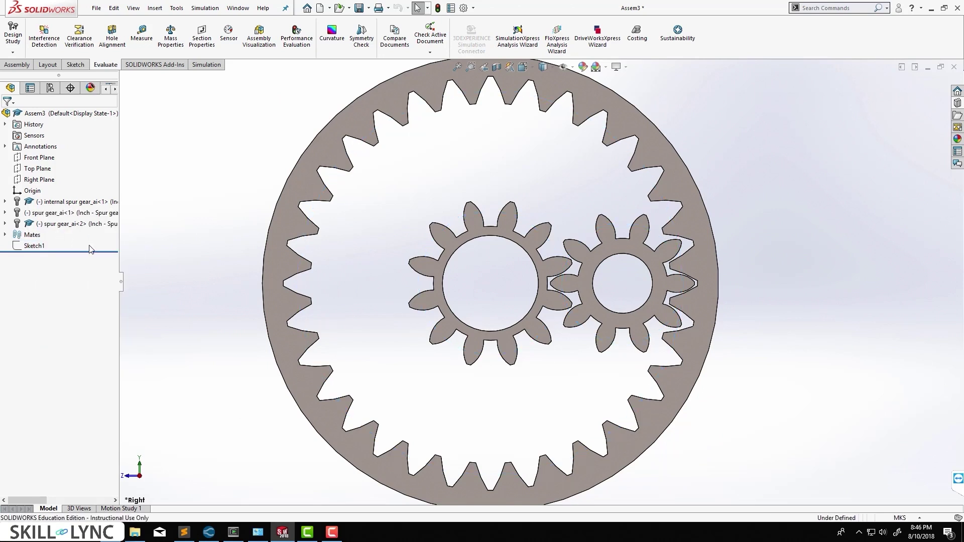
scroll(569, 279, "down", 2)
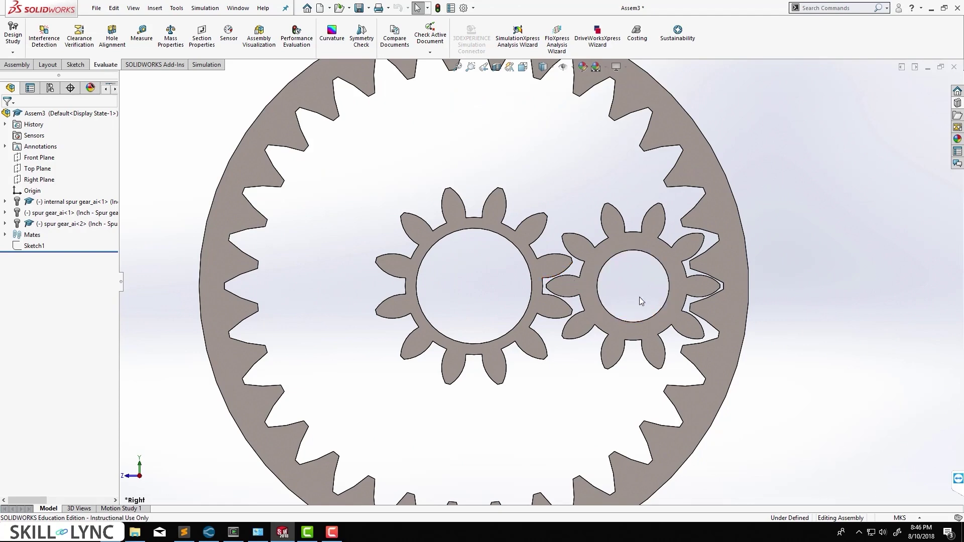
Examine how the two spur gears mesh with each other and the ring gear, from an angled view and the Right view
middle_click_drag(640, 297, 680, 291)
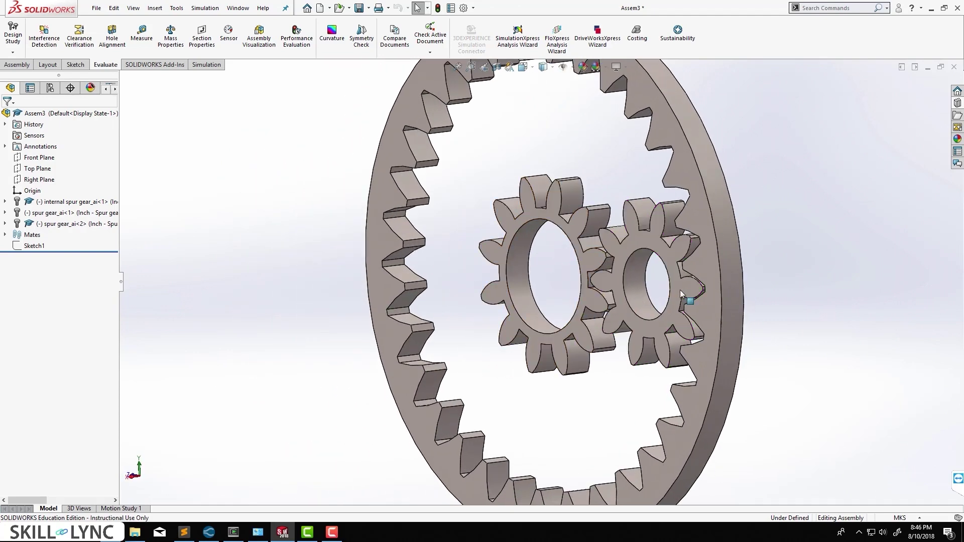
left_click(723, 297)
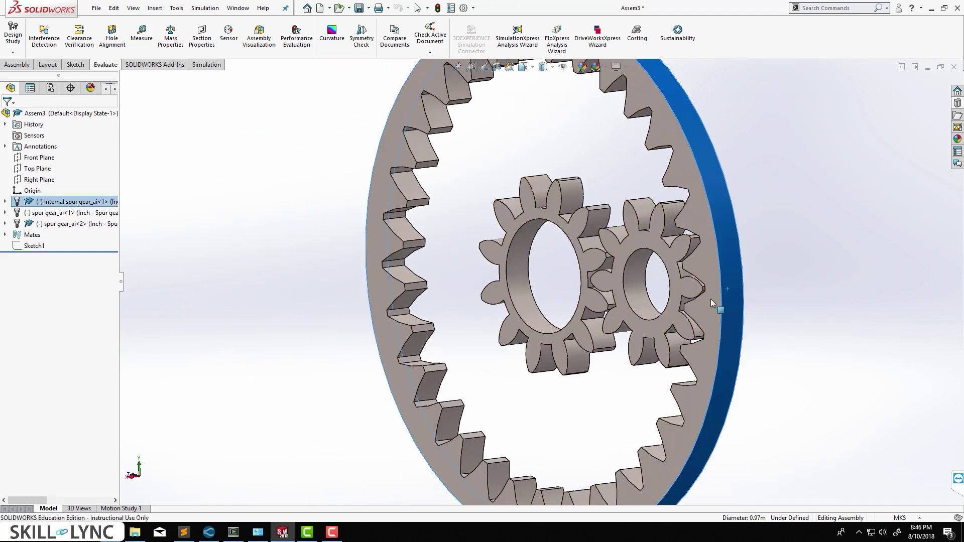
left_click(625, 335)
middle_click_drag(625, 336, 629, 327)
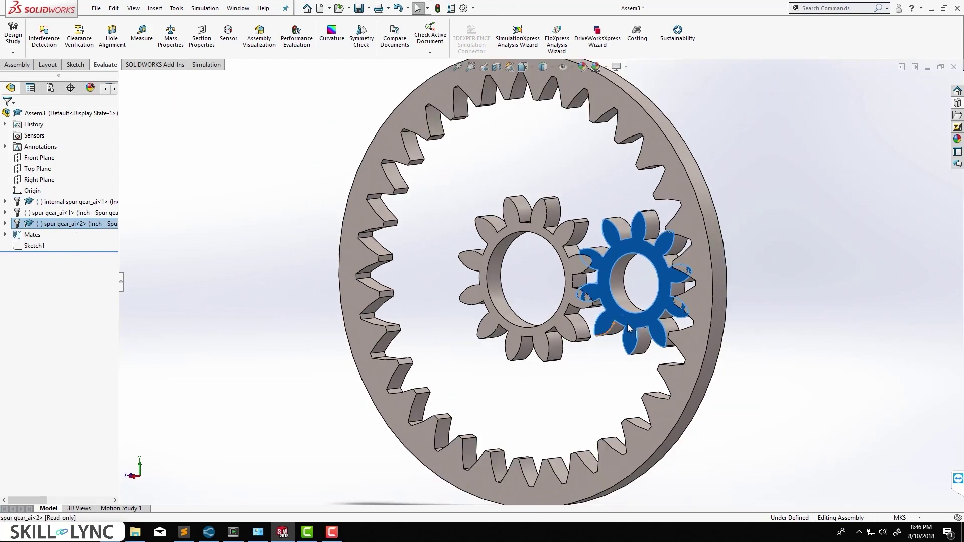
key("f")
left_click(523, 67)
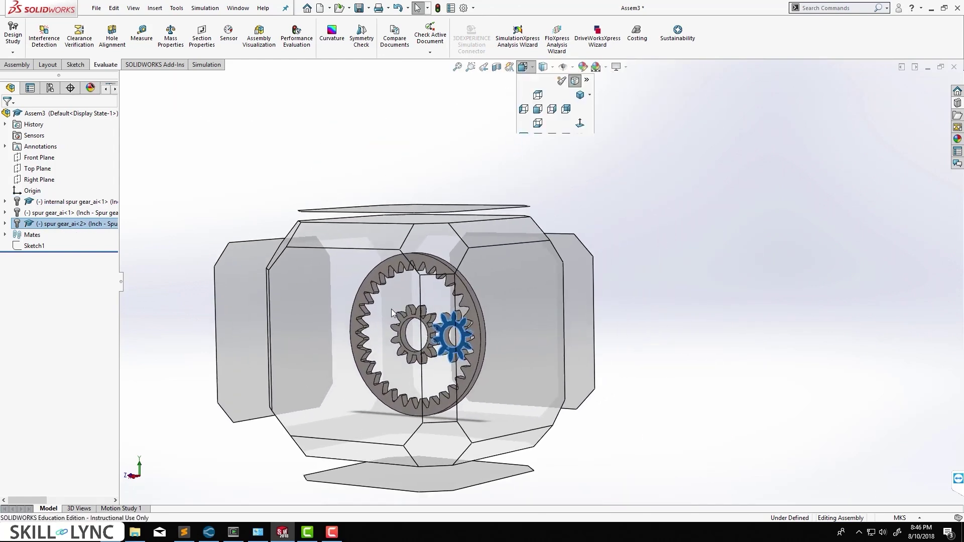
left_click(384, 299)
left_click(611, 346)
scroll(617, 313, "down", 5)
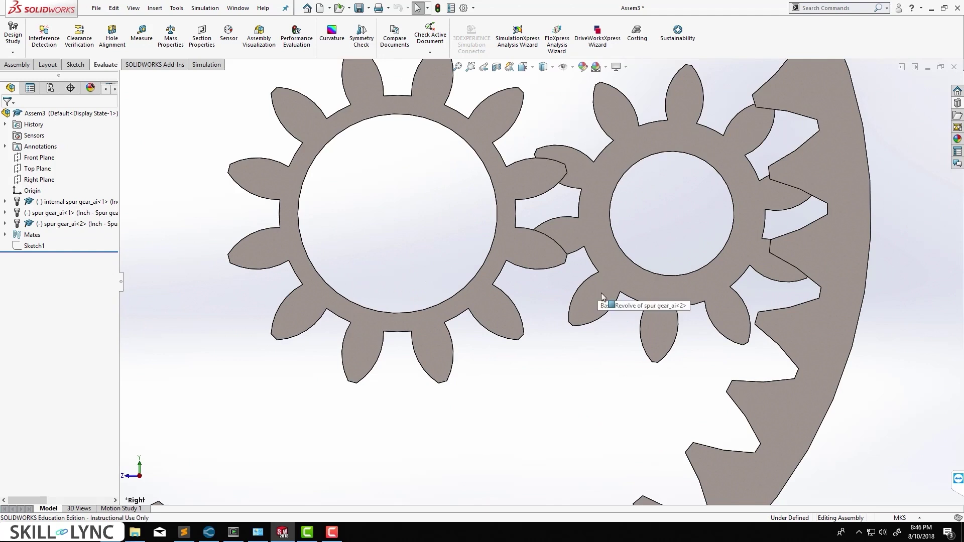
Turn the 12-tooth and 10-tooth spur gears by hand to test their free rotation, ending in the Right view
left_click_drag(601, 296, 567, 258)
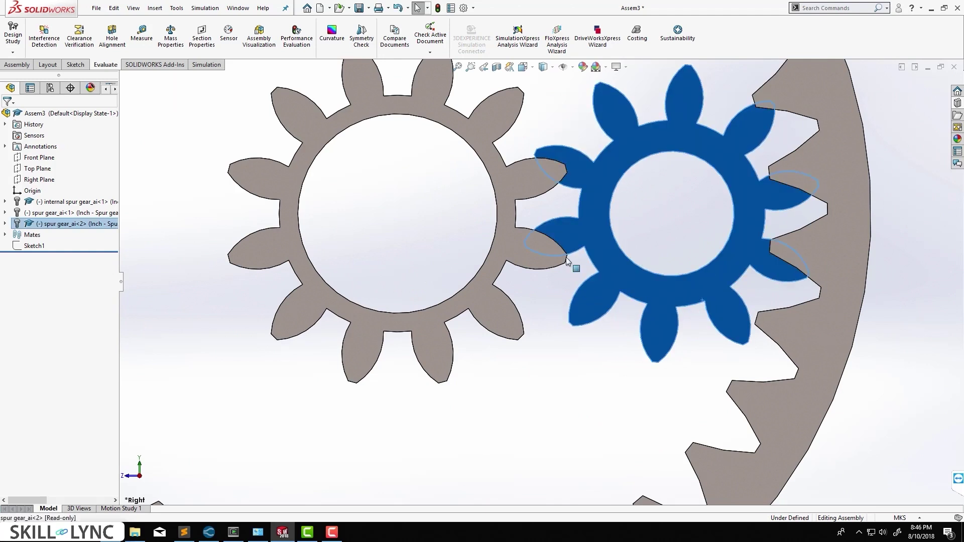
middle_click_drag(602, 241, 570, 222)
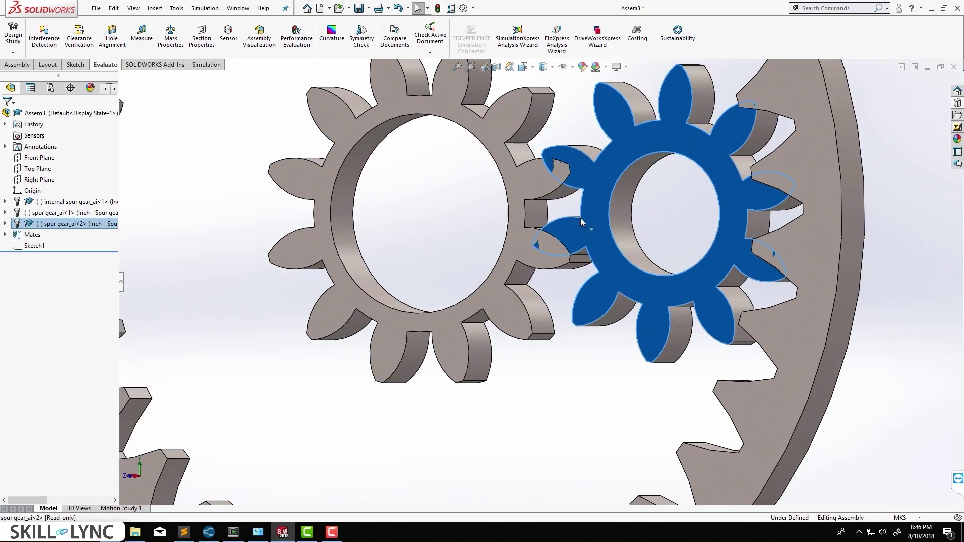
left_click_drag(581, 218, 723, 370)
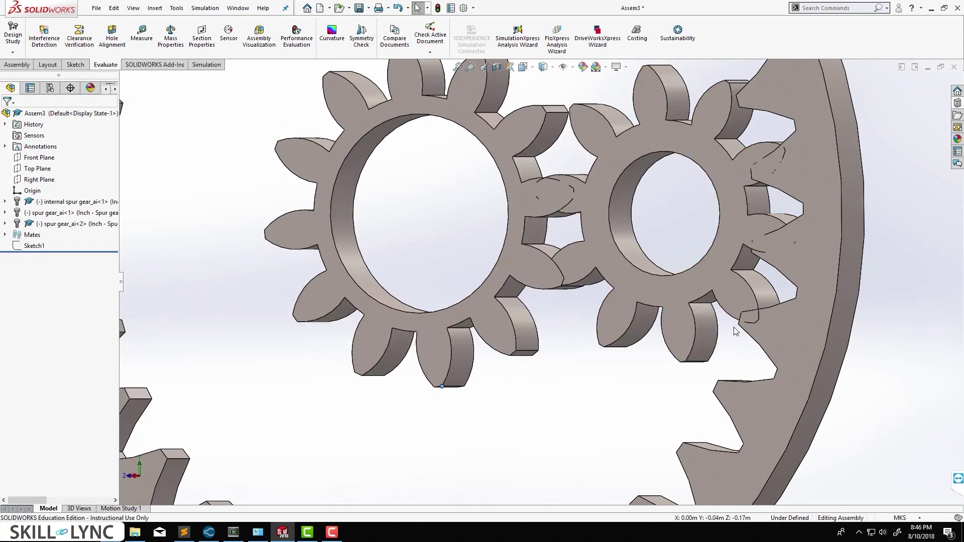
key("f")
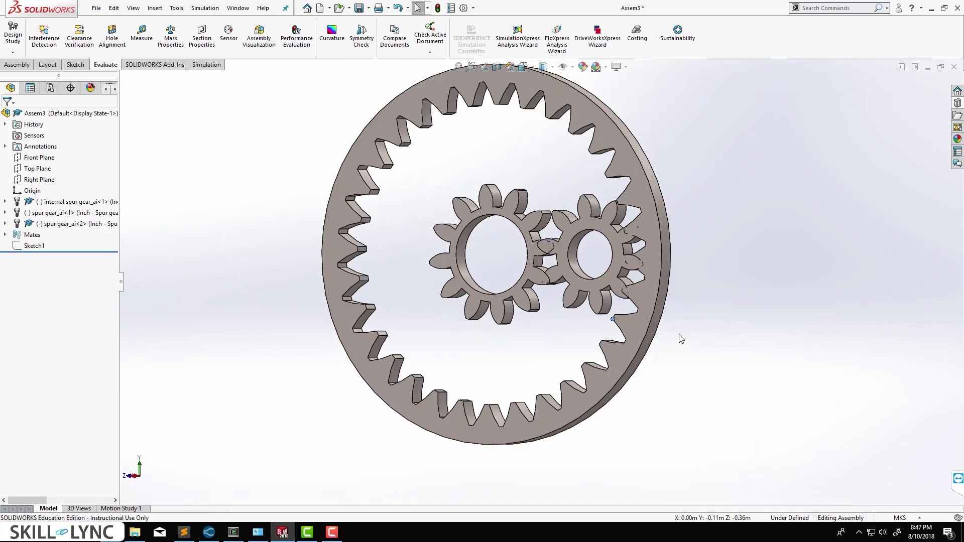
scroll(681, 339, "up", 3)
left_click(522, 67)
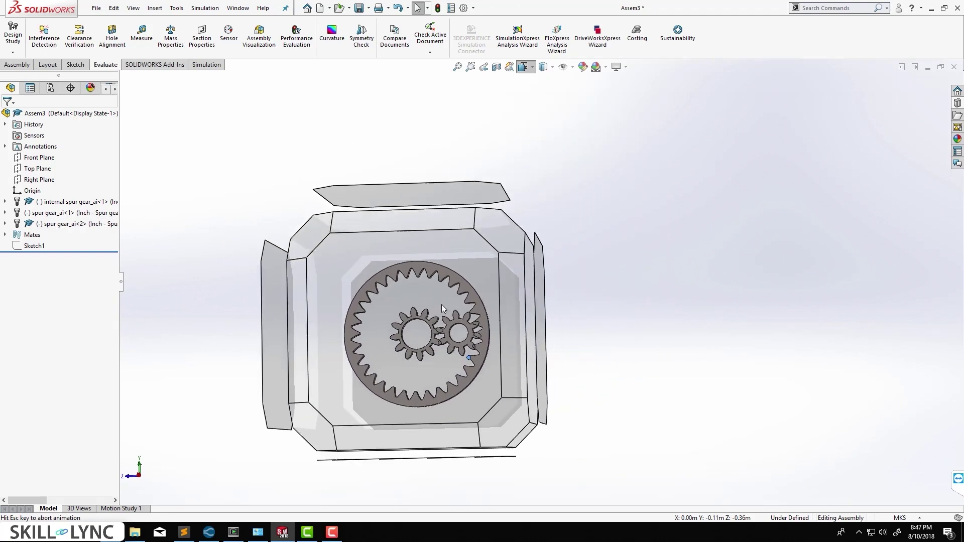
left_click(442, 304)
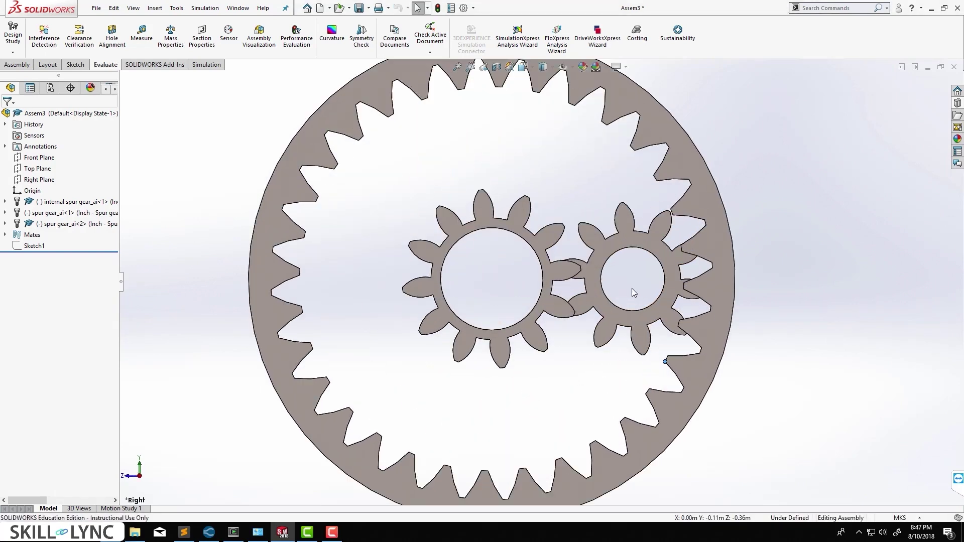
Rotate the 10-tooth spur gear by hand until its teeth sit in the gaps between the ring gear's teeth
scroll(618, 280, "down", 3)
scroll(686, 286, "up", 5)
scroll(630, 282, "down", 5)
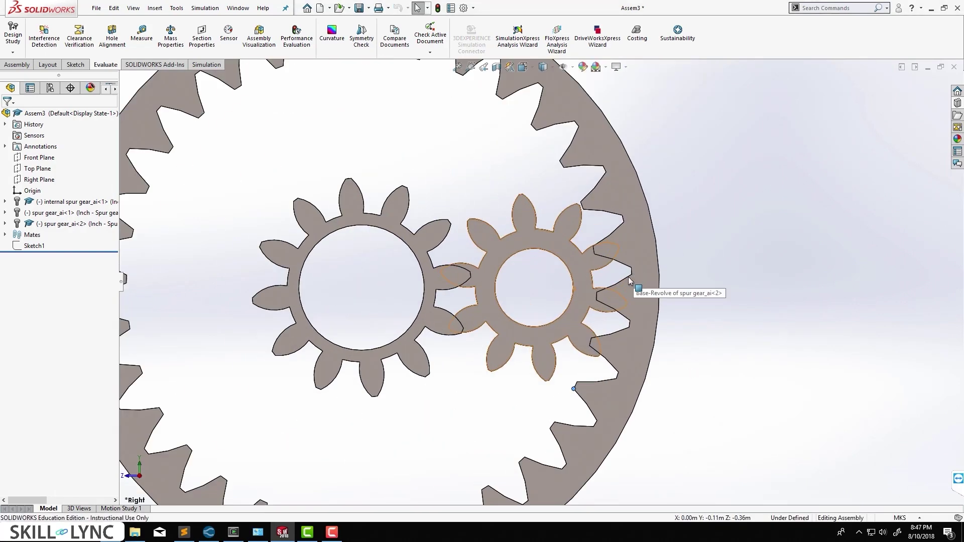
scroll(612, 295, "down", 5)
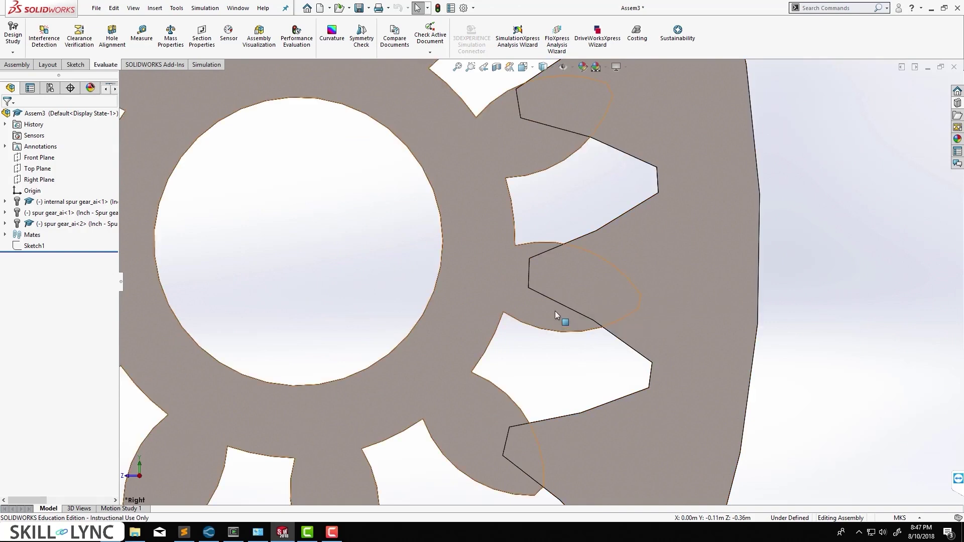
left_click_drag(560, 319, 535, 406)
scroll(485, 295, "up", 5)
scroll(456, 266, "down", 6)
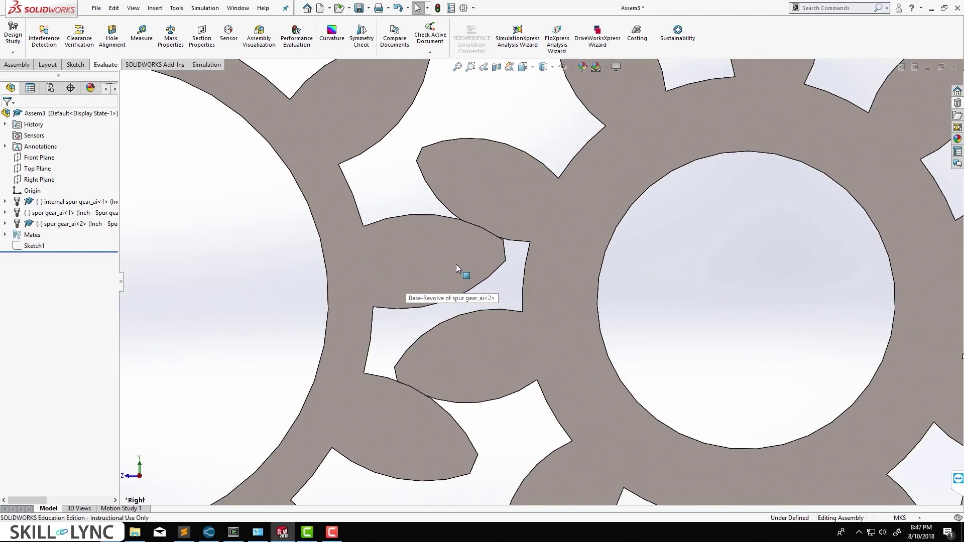
Rotate the 12-tooth spur gear by hand so its teeth fit between those of the 10-tooth gear without overlapping
scroll(458, 265, "up", 2)
left_click(462, 274)
scroll(463, 292, "up", 3)
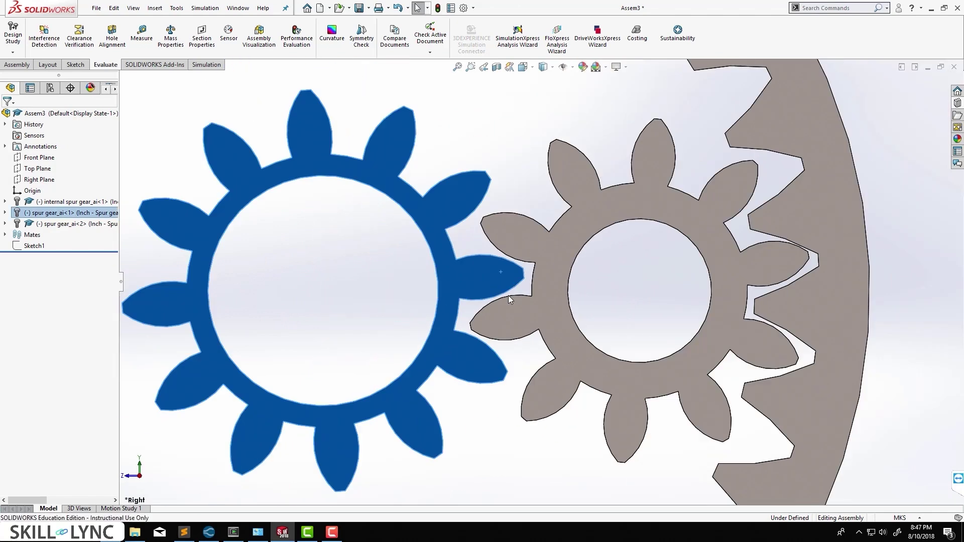
left_click(608, 299)
scroll(607, 299, "up", 3)
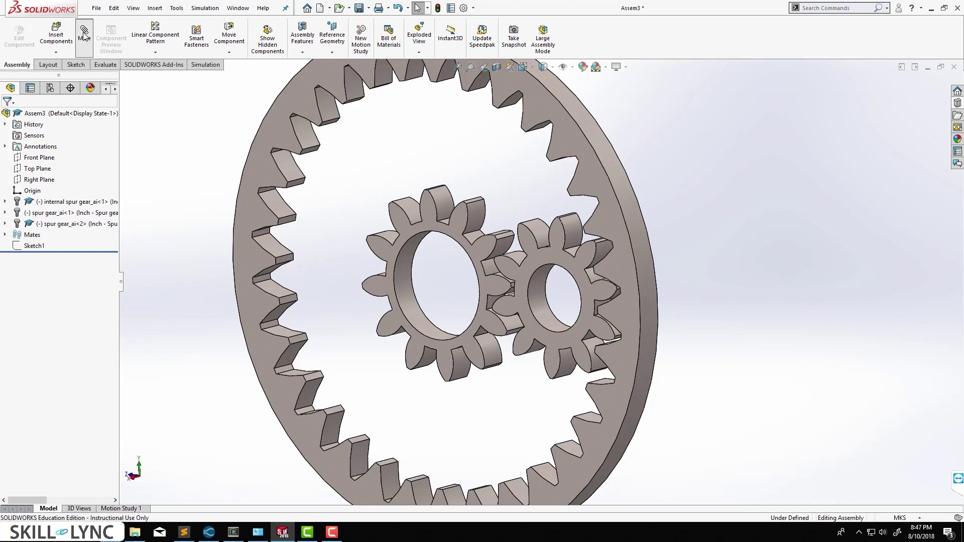
Add a gear mate between the bore faces of the 12-tooth and 10-tooth spur gears, entering 12 teeth for the larger gear
left_click(84, 36)
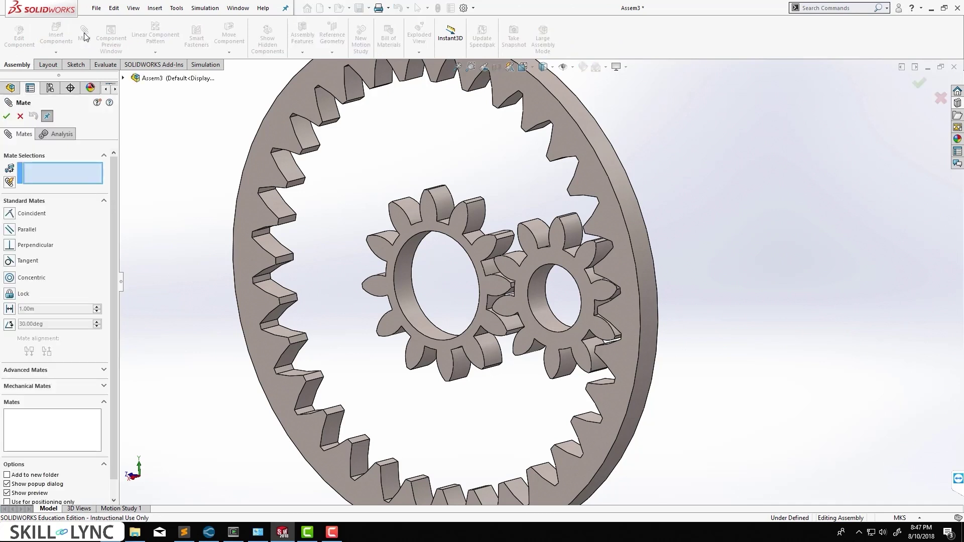
left_click(39, 386)
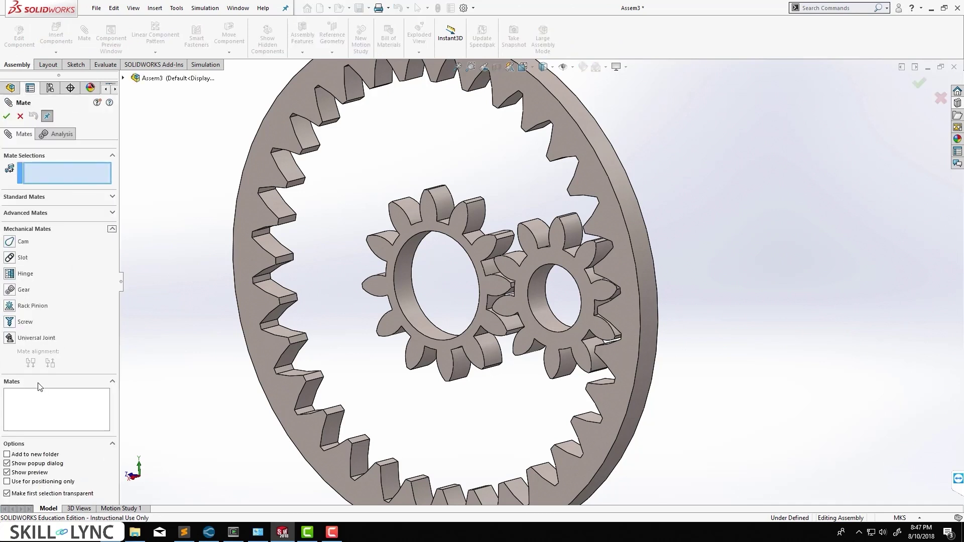
left_click(10, 291)
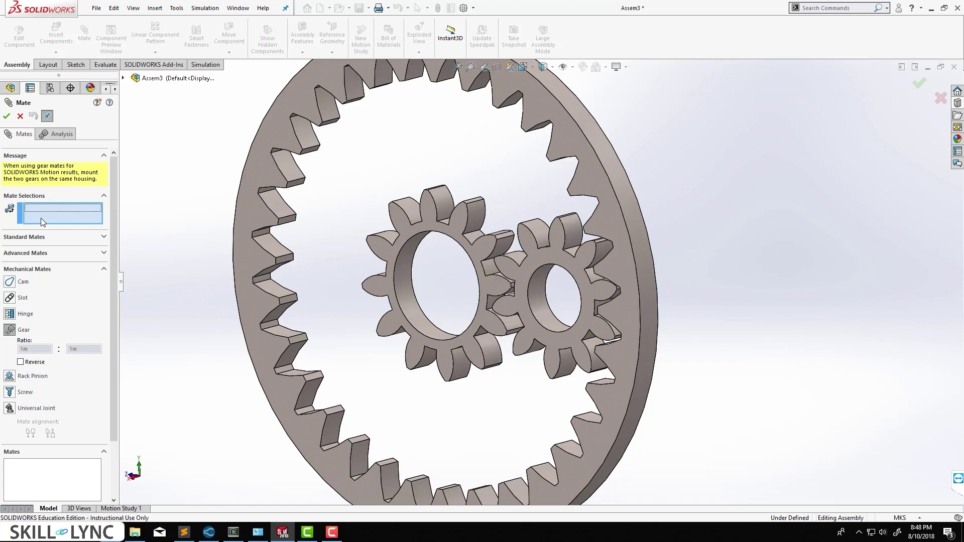
left_click(412, 315)
left_click(540, 317)
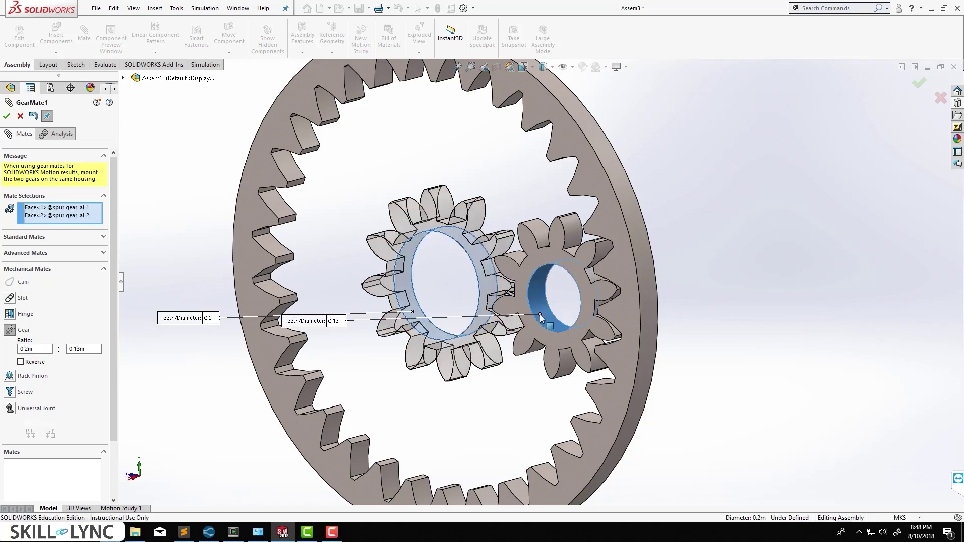
left_click_drag(306, 326, 333, 355)
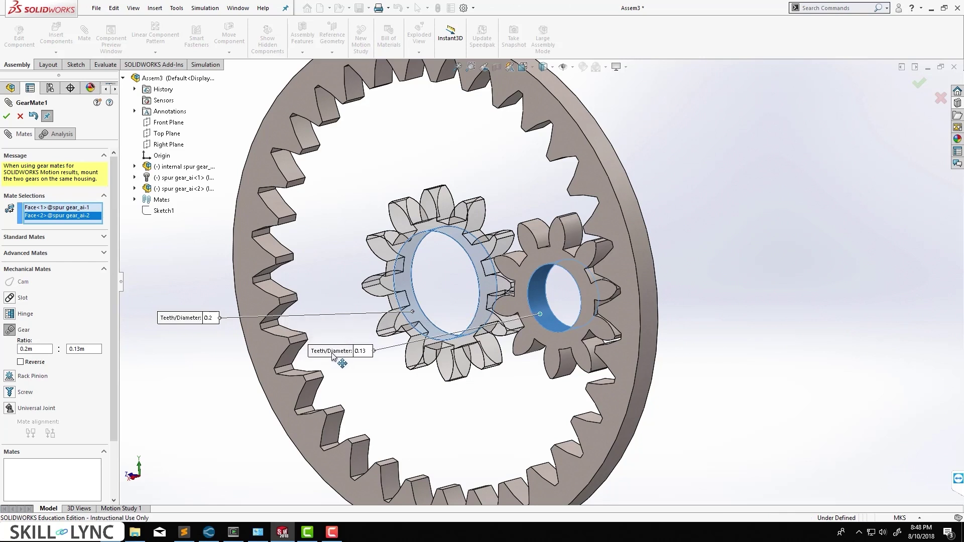
left_click(209, 318)
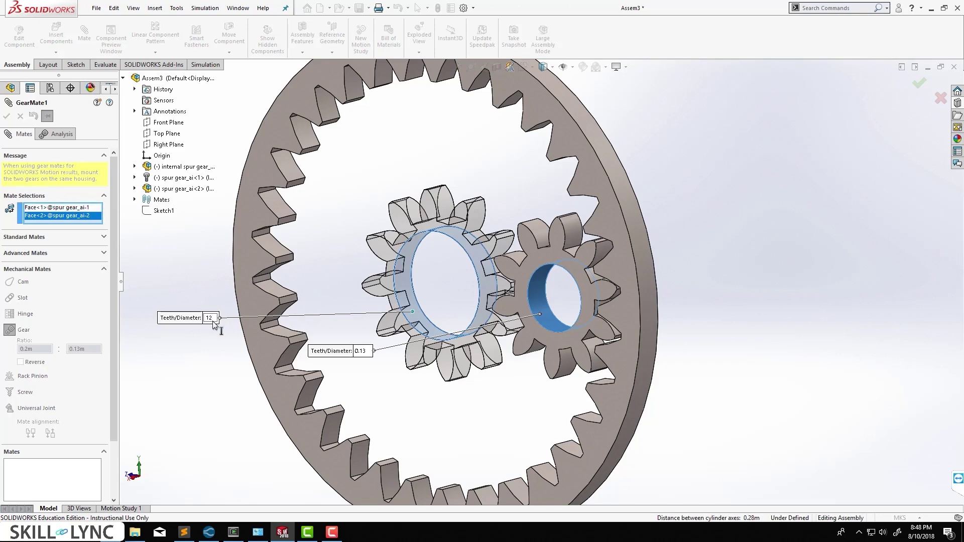
type("12")
left_click(361, 351)
left_click(7, 117)
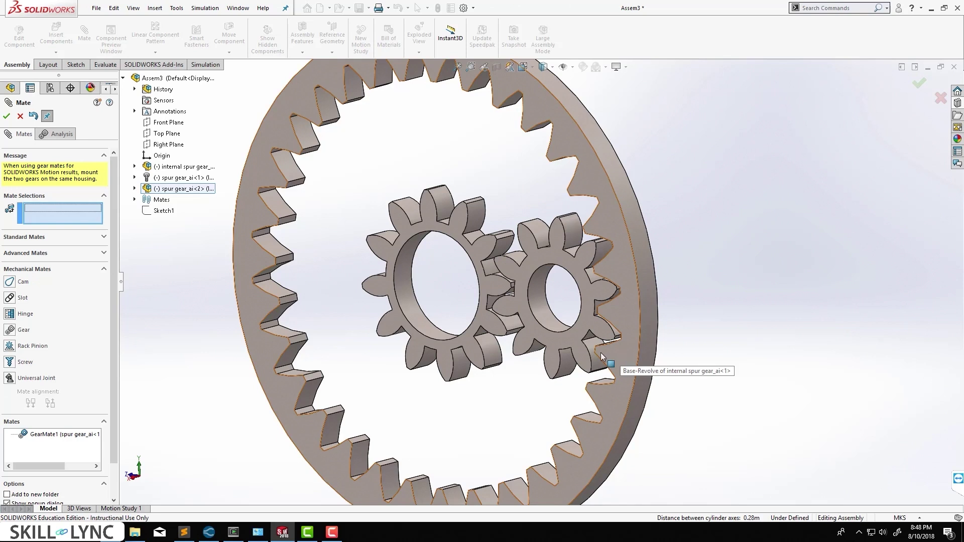
Add a gear mate between the 10-tooth spur gear's bore and the ring gear's outer face with a 10:32 reversed ratio
left_click(551, 313)
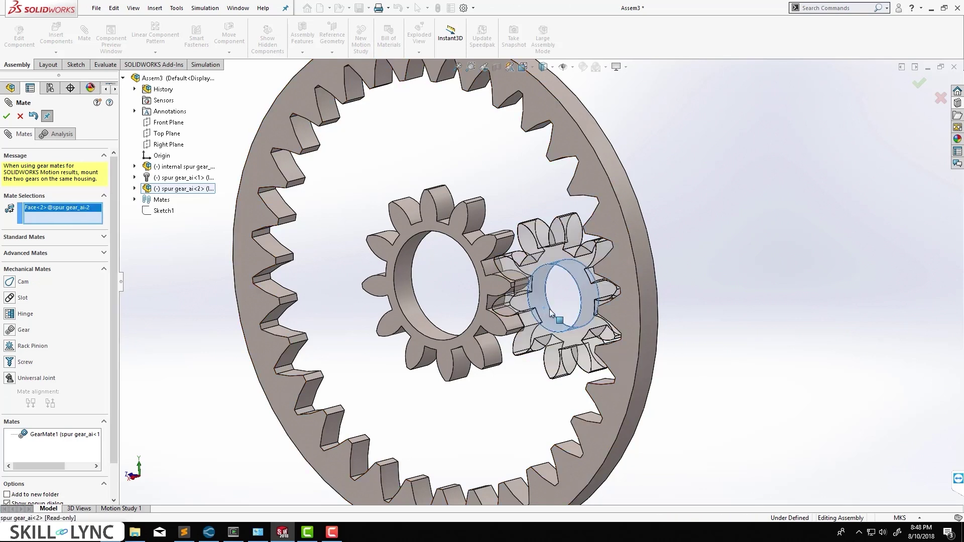
left_click(646, 354)
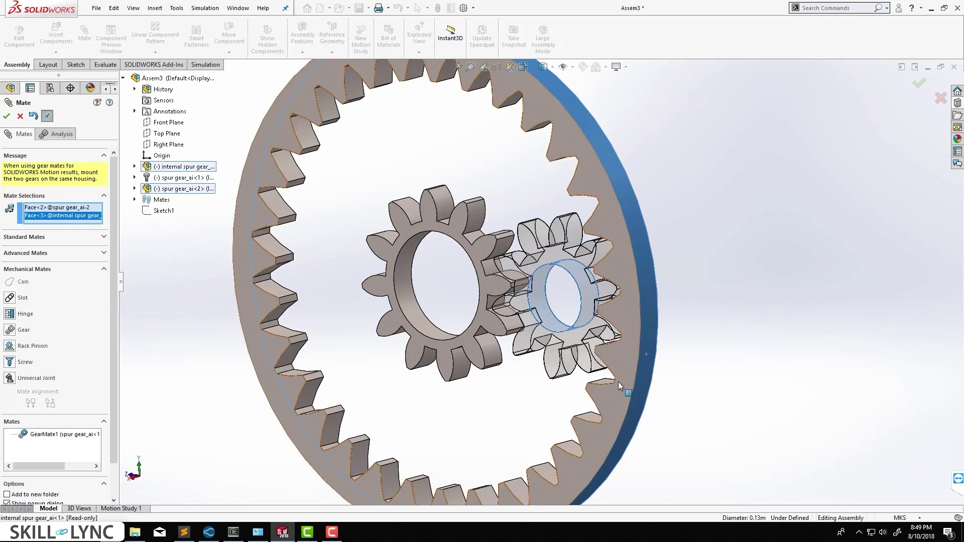
left_click(10, 330)
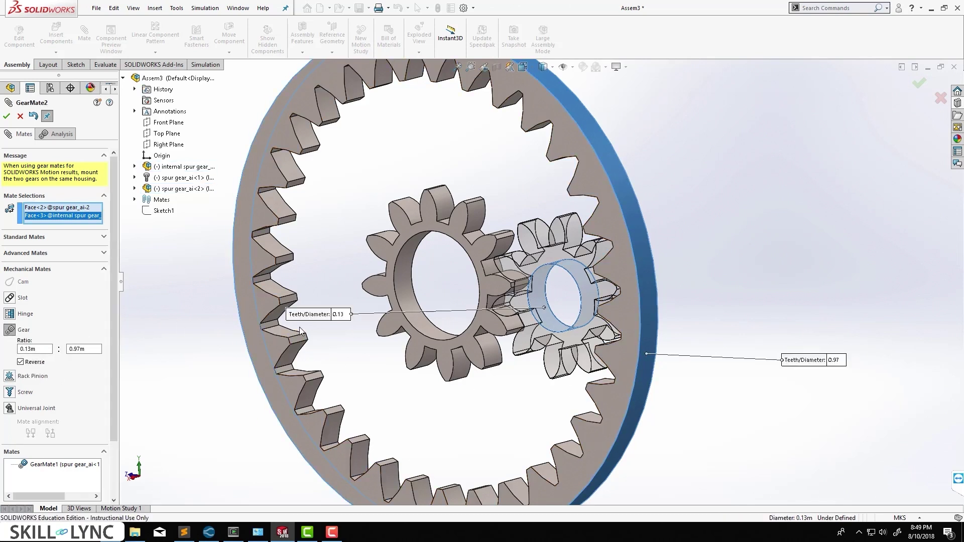
double_click(339, 315)
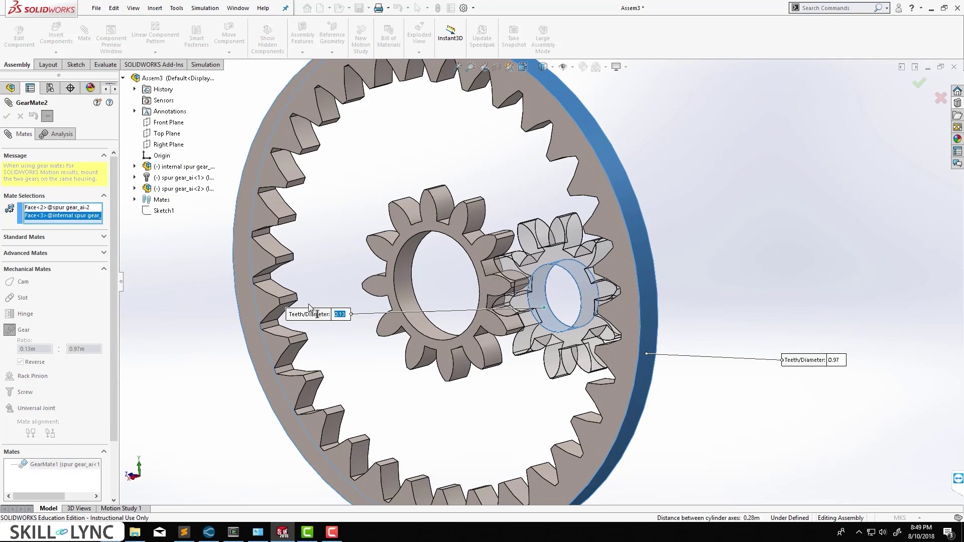
type("10")
key("Tab")
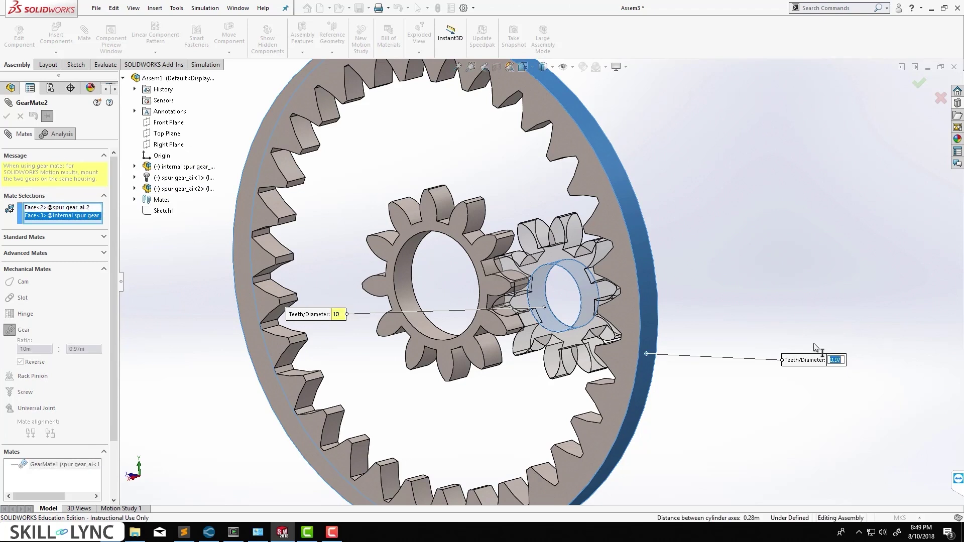
type("32")
key("Return")
left_click(8, 117)
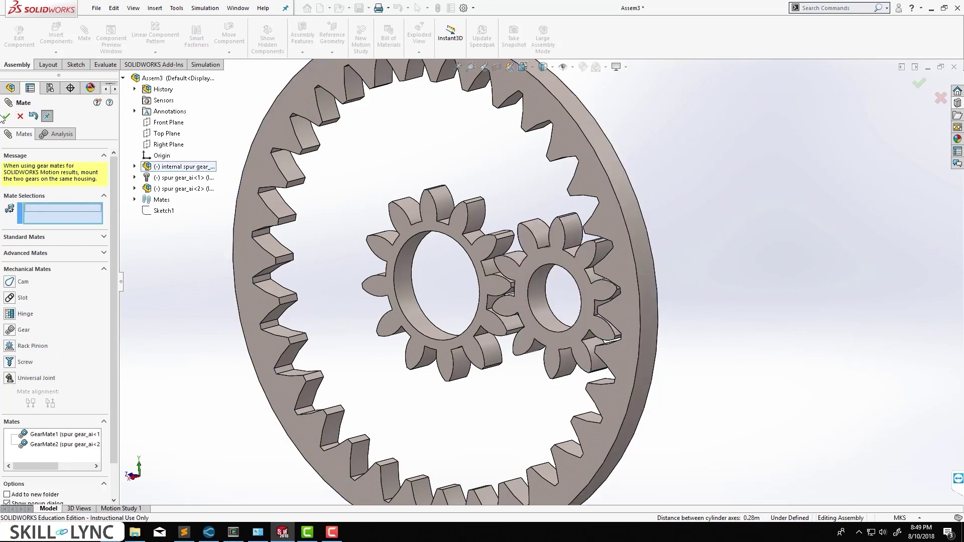
left_click(7, 116)
In the Right view, try moving the ring gear with Move Component's Standard Drag, and switch the option to Collision Detection for all components
key("space")
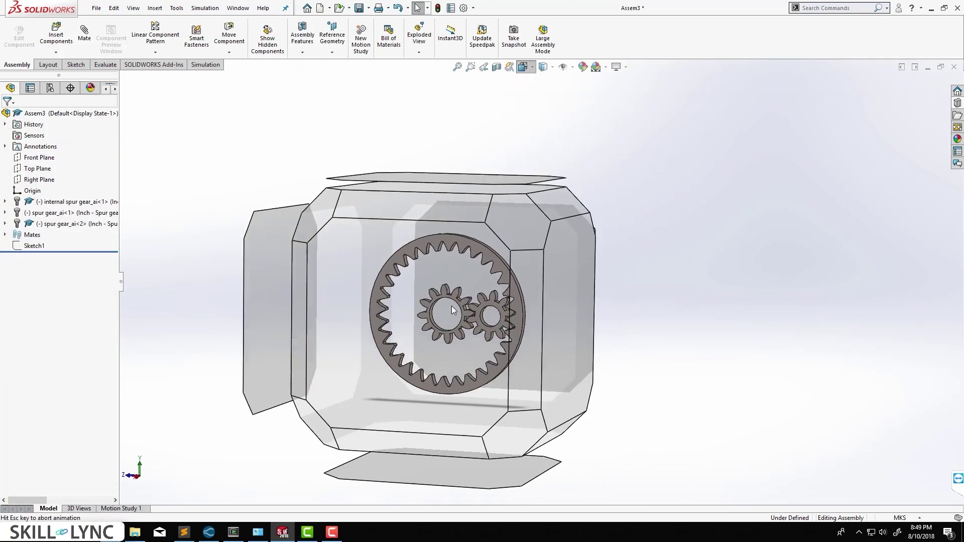
left_click(399, 328)
scroll(633, 272, "down", 2)
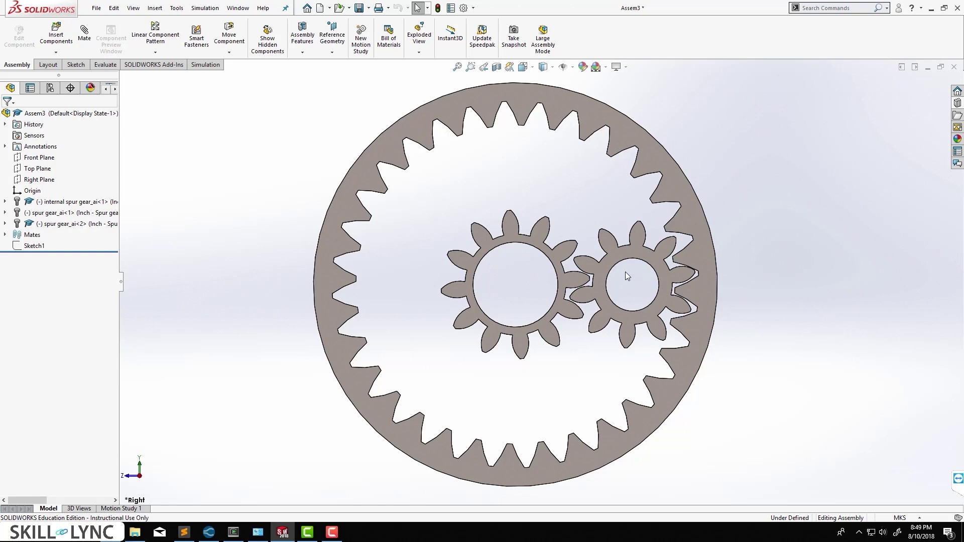
left_click(229, 36)
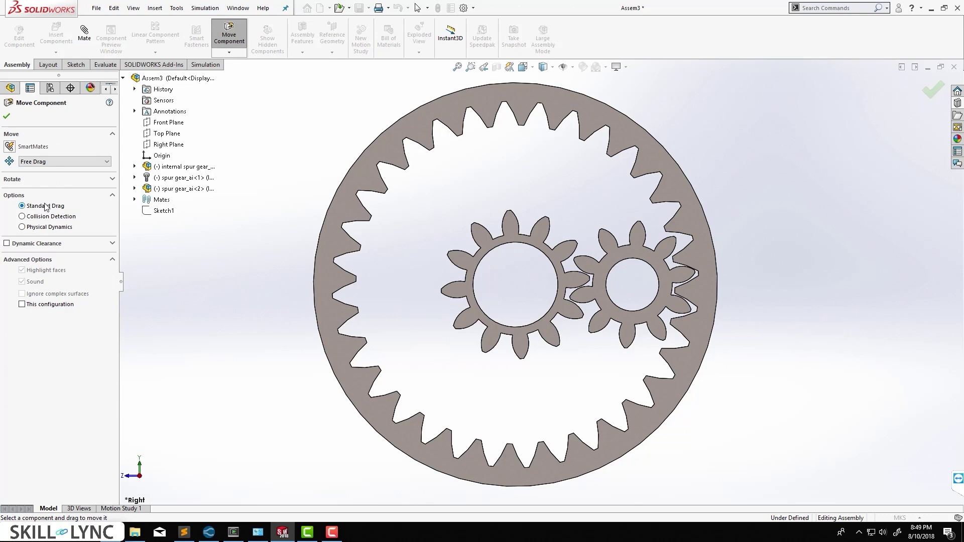
left_click(697, 262)
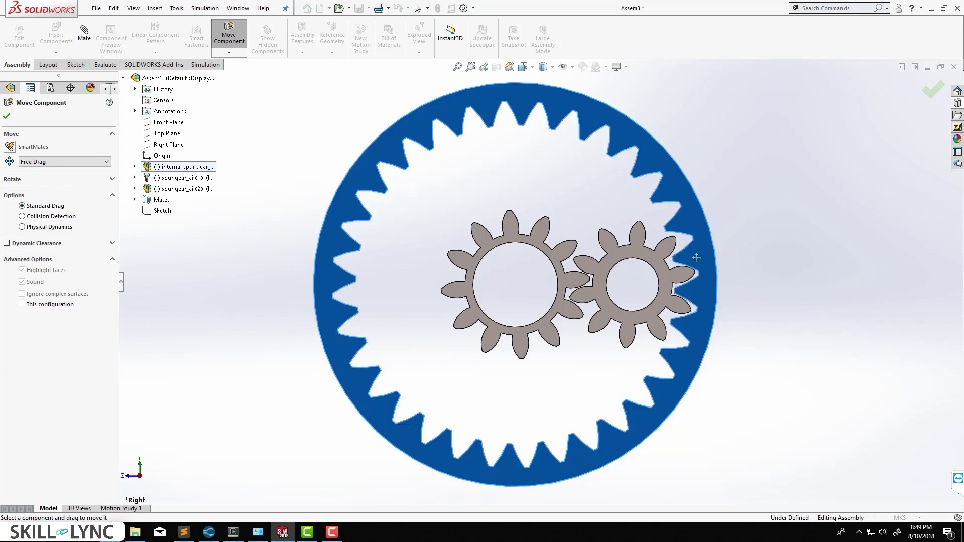
left_click_drag(698, 259, 698, 257)
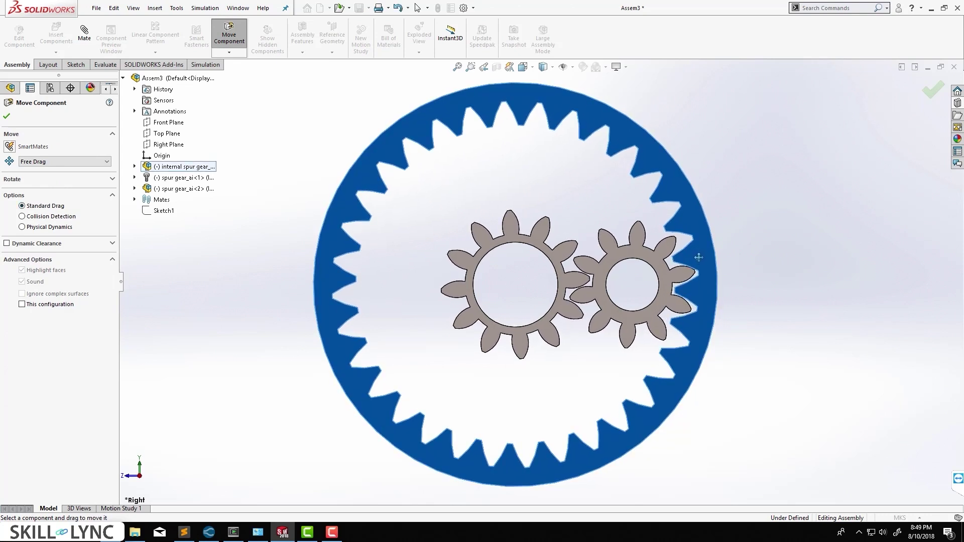
left_click(51, 216)
scroll(581, 291, "down", 4)
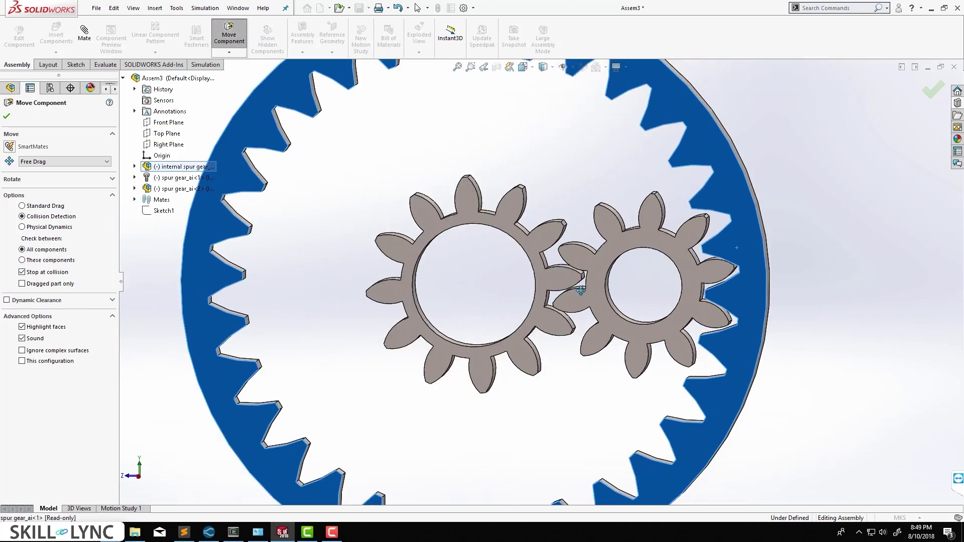
Test moving the meshed gears with Collision Detection, switch to Physical Dynamics for all components, move the ring gear, and finish Move Component
scroll(581, 292, "down", 5)
left_click_drag(546, 271, 551, 310)
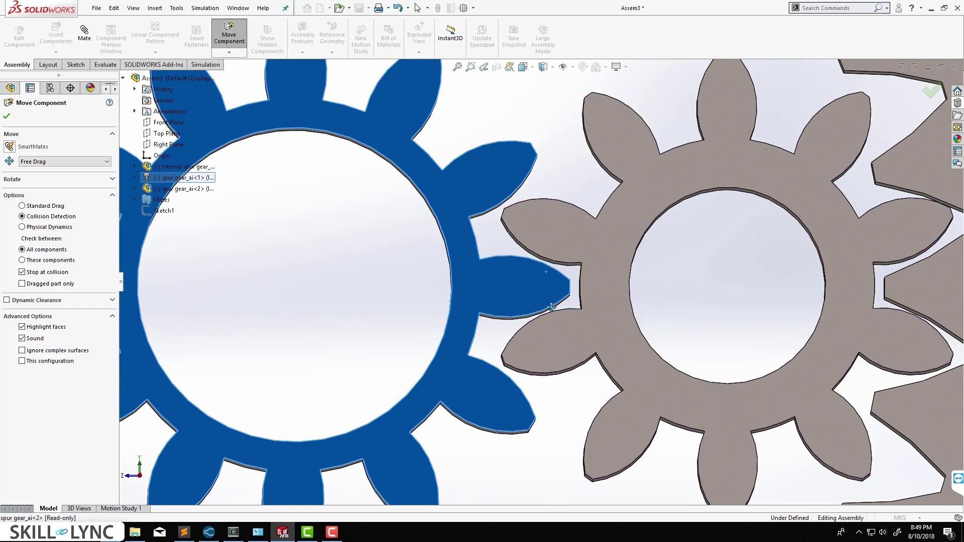
left_click(22, 227)
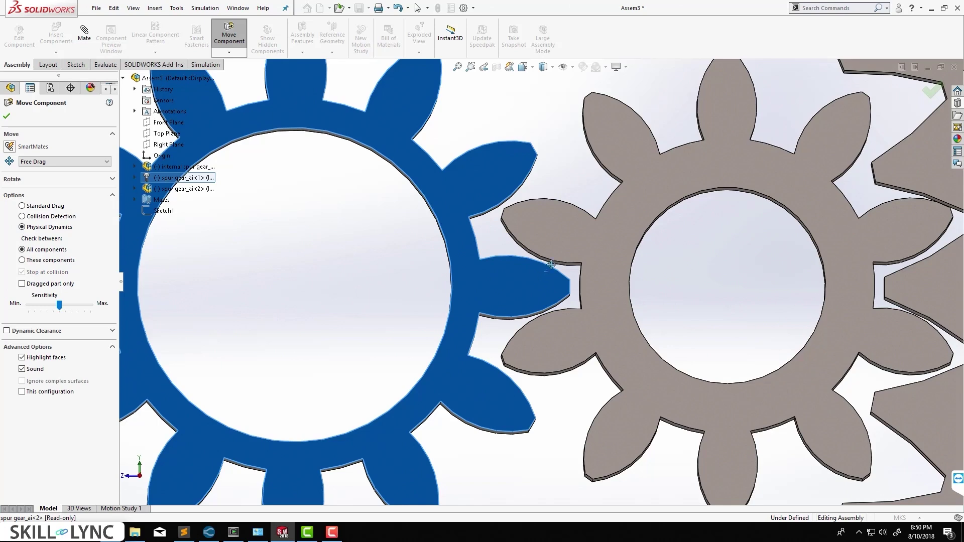
scroll(551, 264, "up", 4)
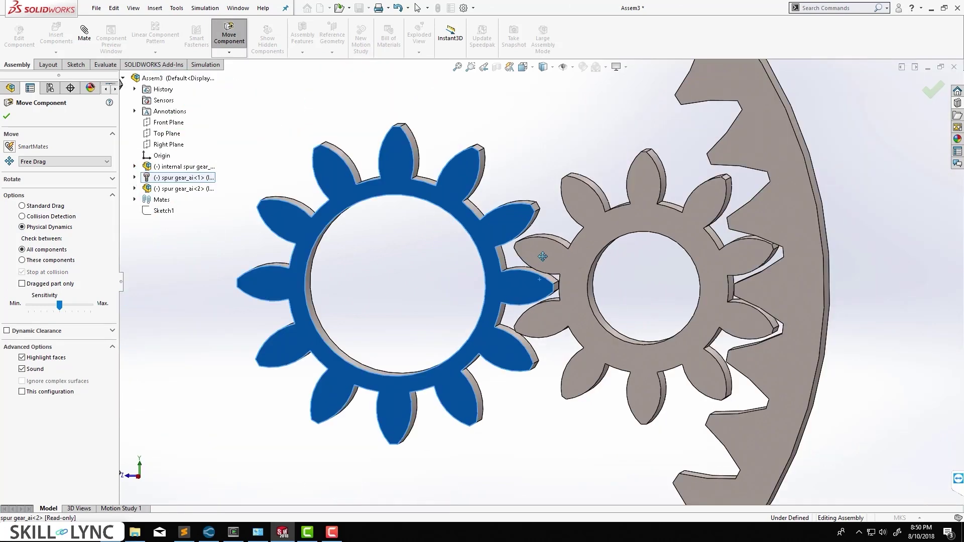
left_click_drag(540, 262, 338, 329)
scroll(588, 294, "up", 5)
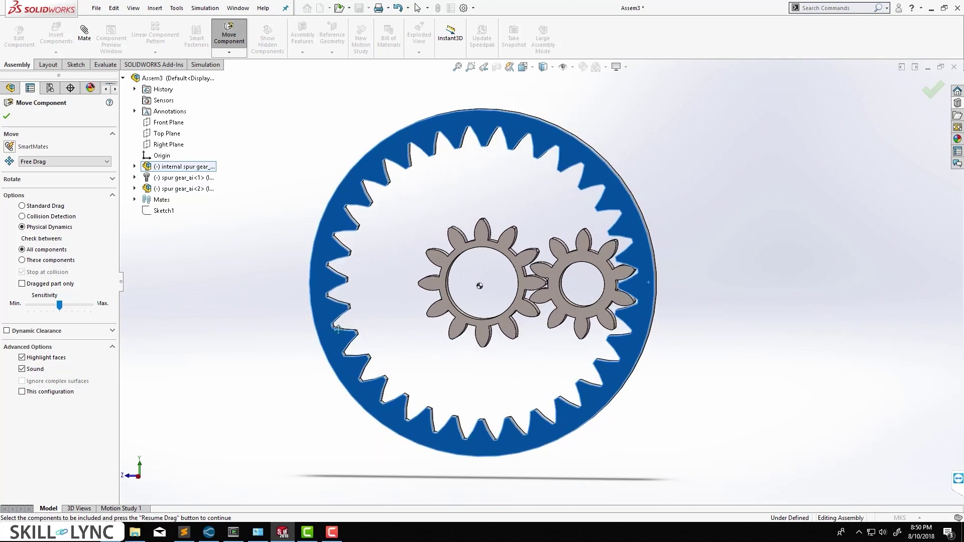
left_click(6, 116)
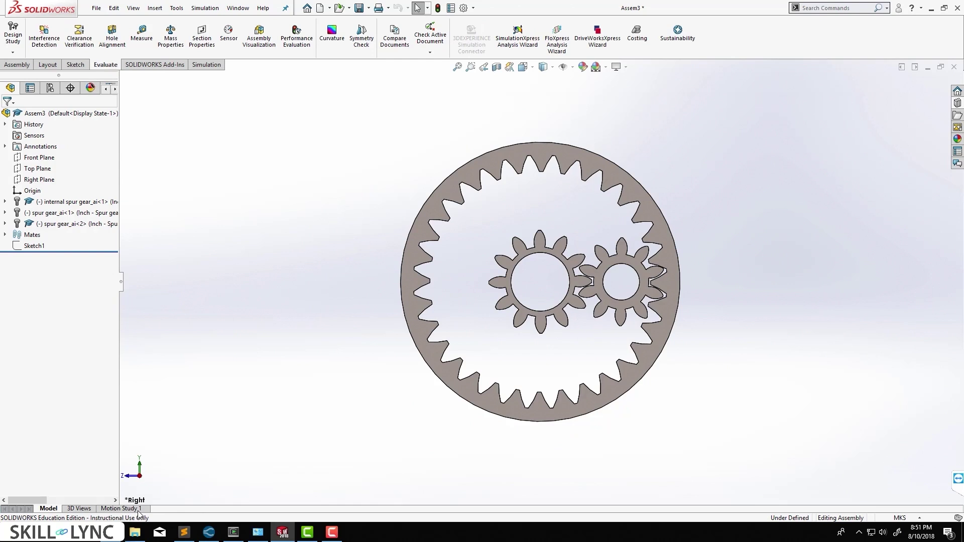
Open Motion Study 1, enable the SOLIDWORKS Motion add-in, and set the study type to Motion Analysis
left_click(131, 509)
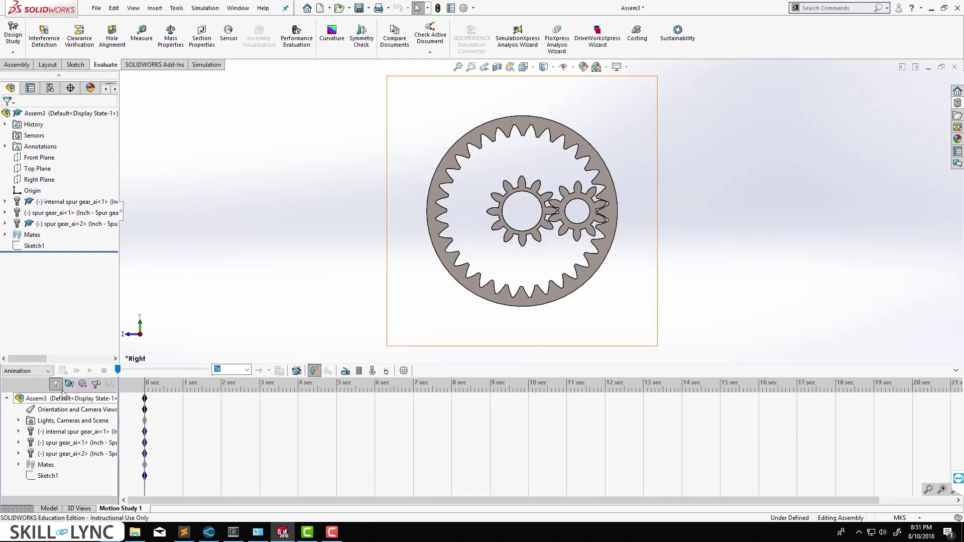
left_click(44, 372)
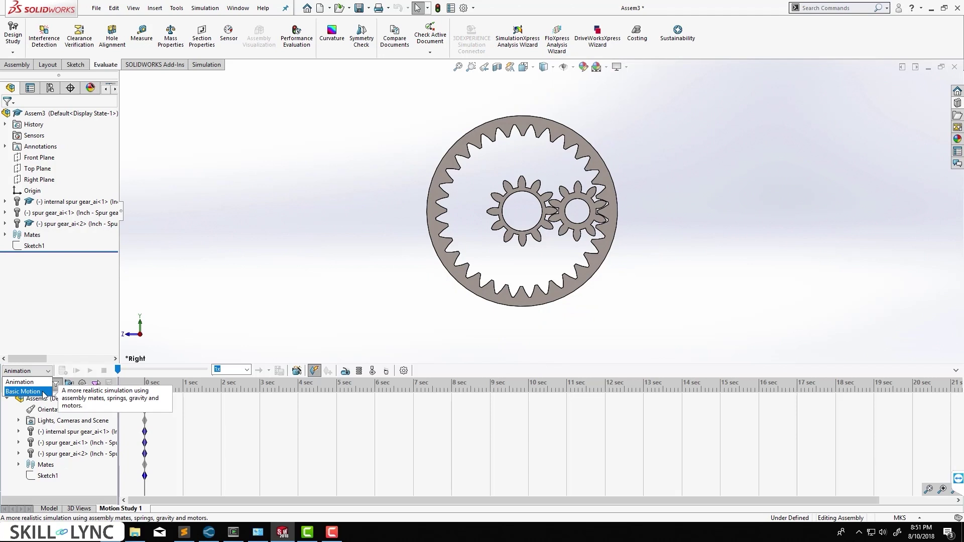
left_click(154, 290)
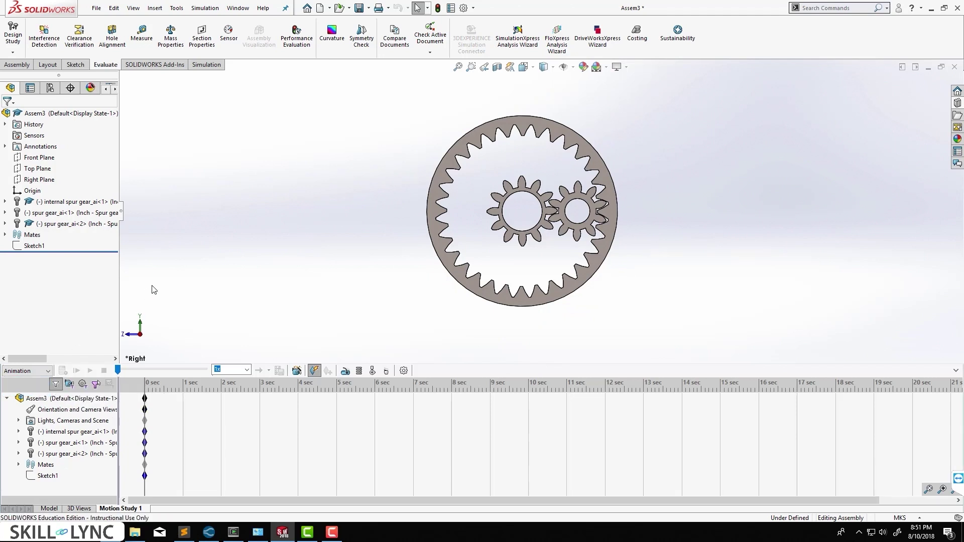
left_click(156, 67)
left_click(130, 44)
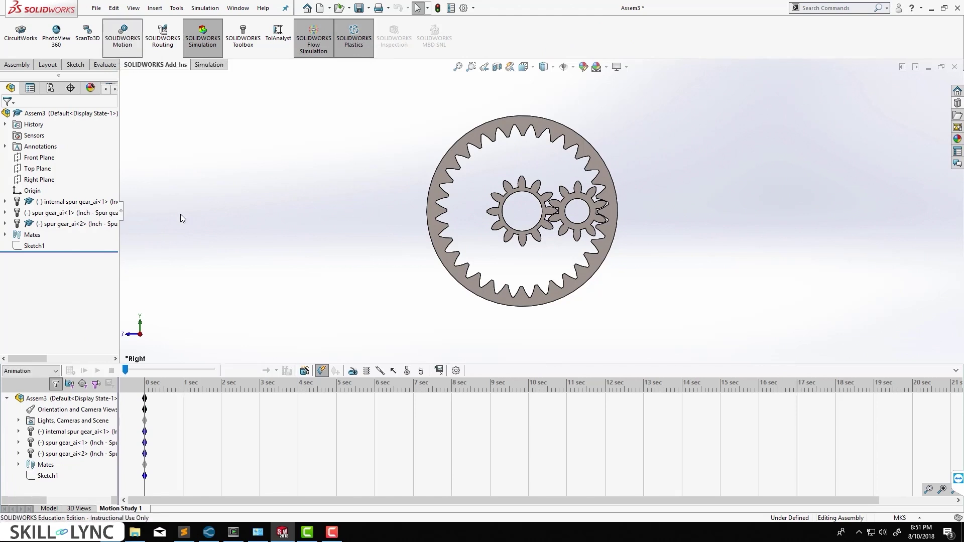
left_click(56, 371)
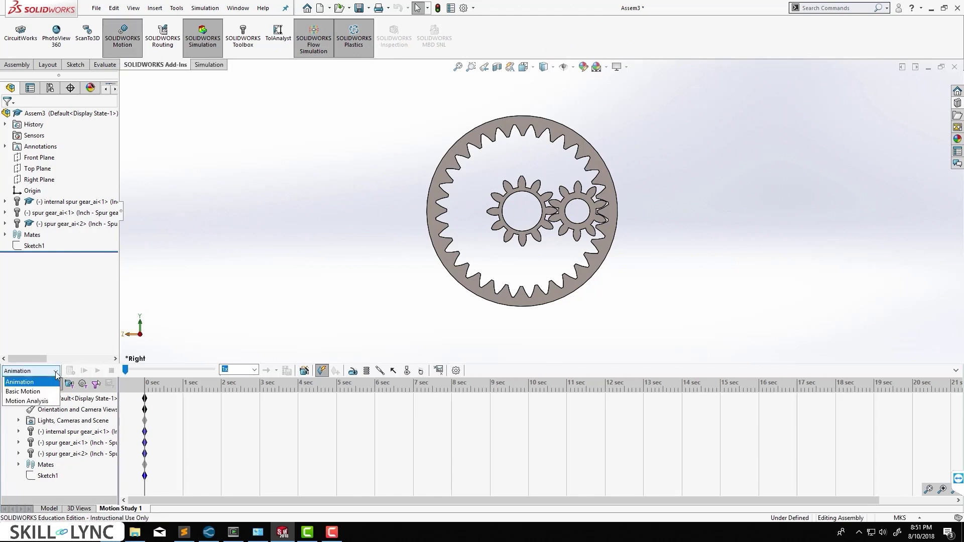
left_click(51, 401)
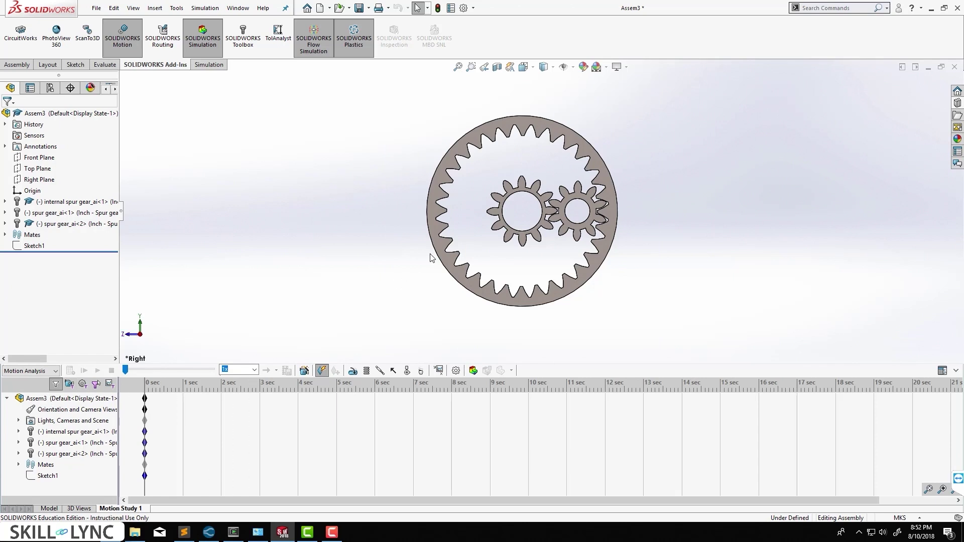
Start a rotary motor in the motion study and show the temporary axes of the gears
scroll(535, 212, "down", 2)
middle_click_drag(533, 216, 504, 197)
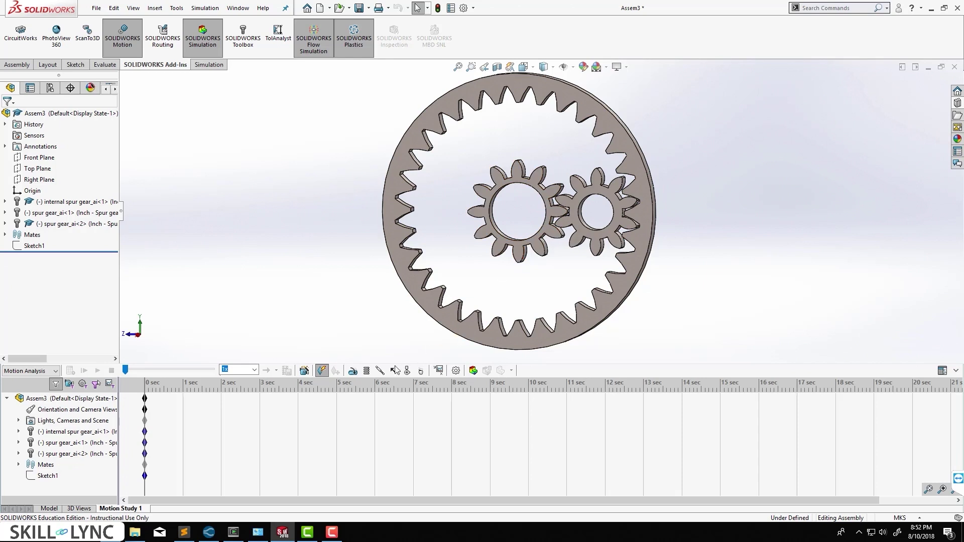
left_click(353, 371)
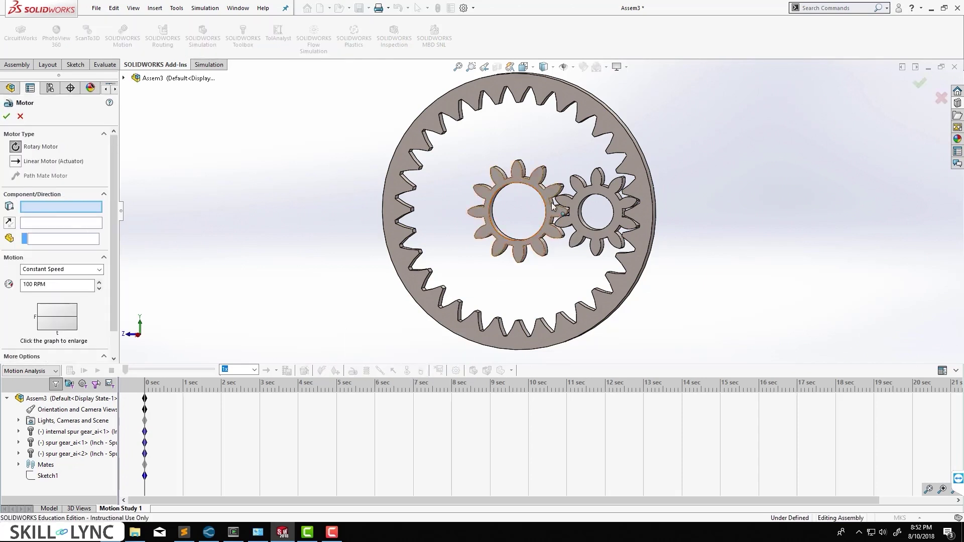
scroll(555, 211, "down", 3)
middle_click_drag(554, 211, 532, 217)
scroll(523, 213, "up", 4)
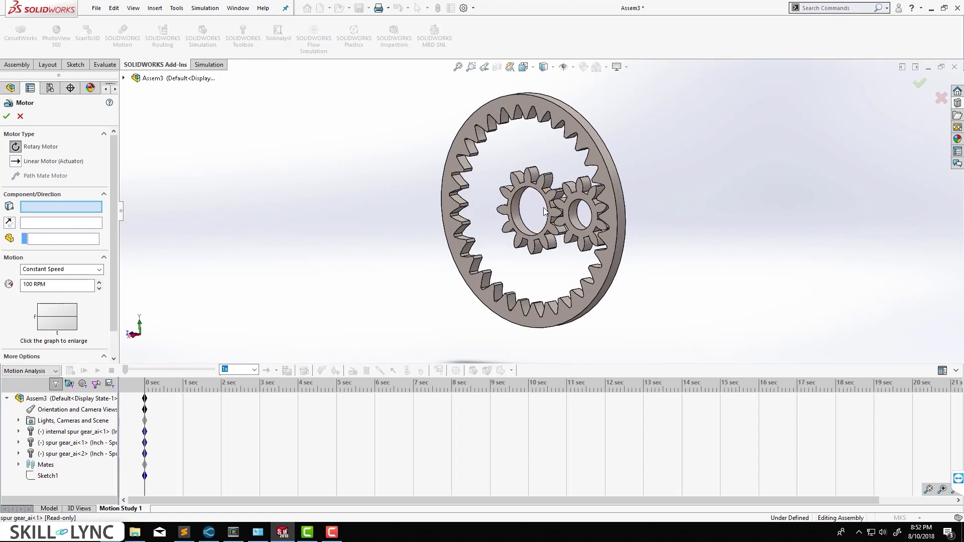
scroll(542, 210, "up", 2)
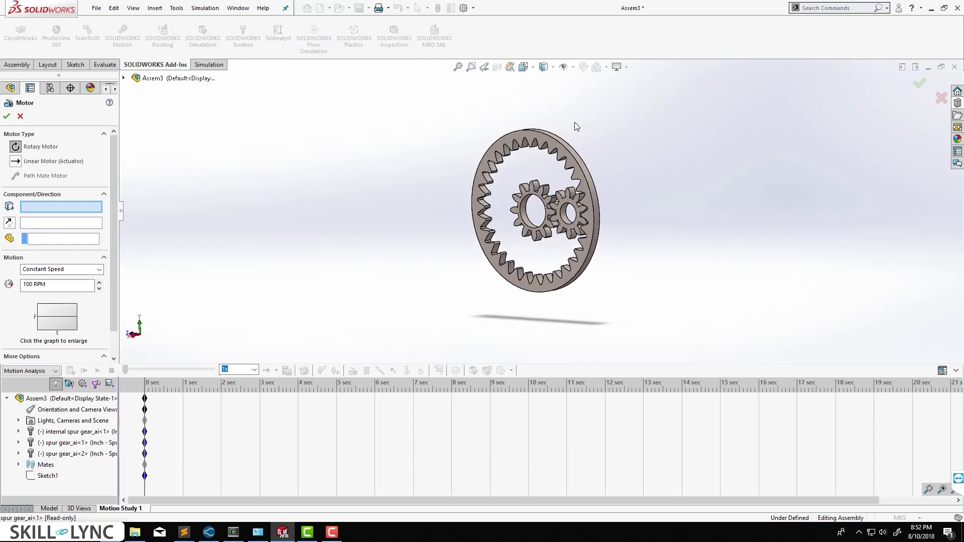
left_click(573, 67)
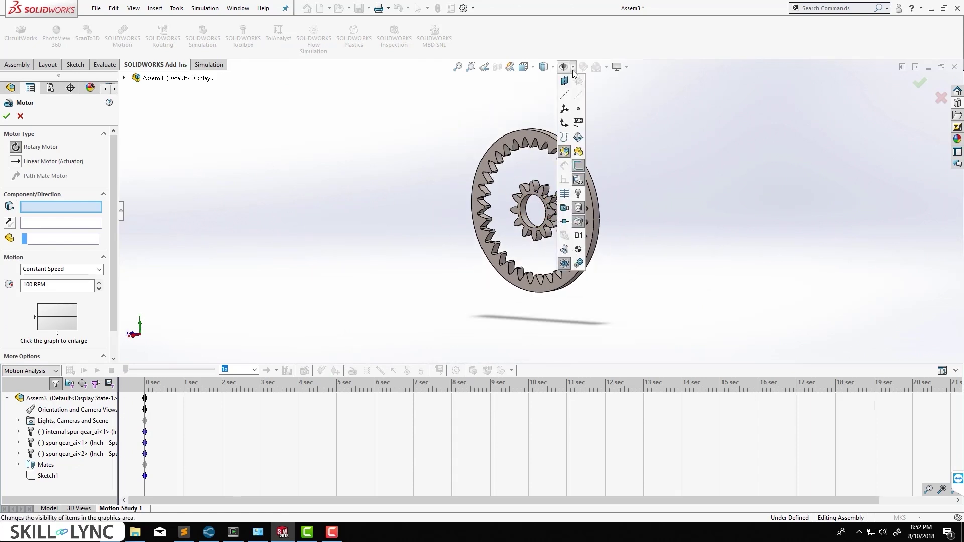
left_click(578, 94)
scroll(537, 219, "up", 3)
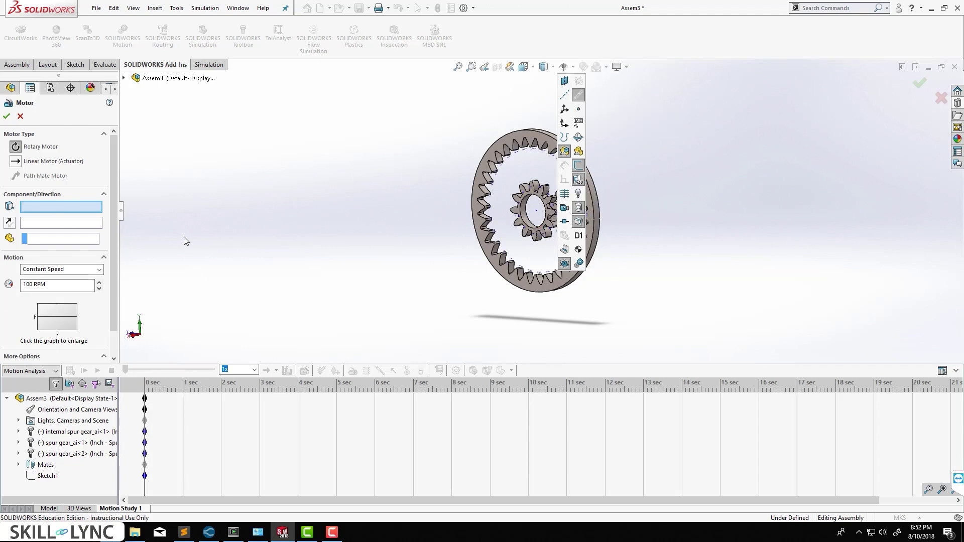
Place the rotary motor on the 12-tooth spur gear's central axis with a constant speed of 10 RPM
scroll(547, 204, "down", 3)
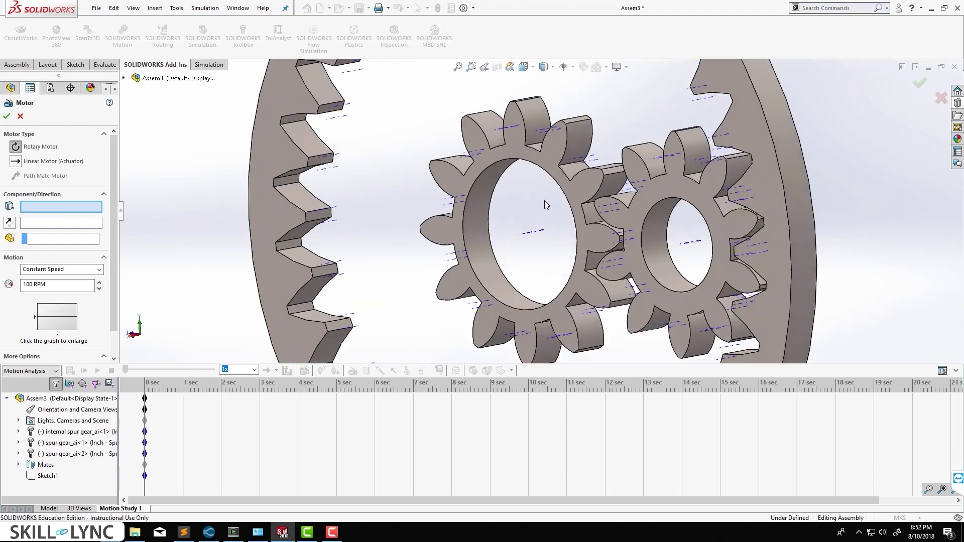
left_click(537, 234)
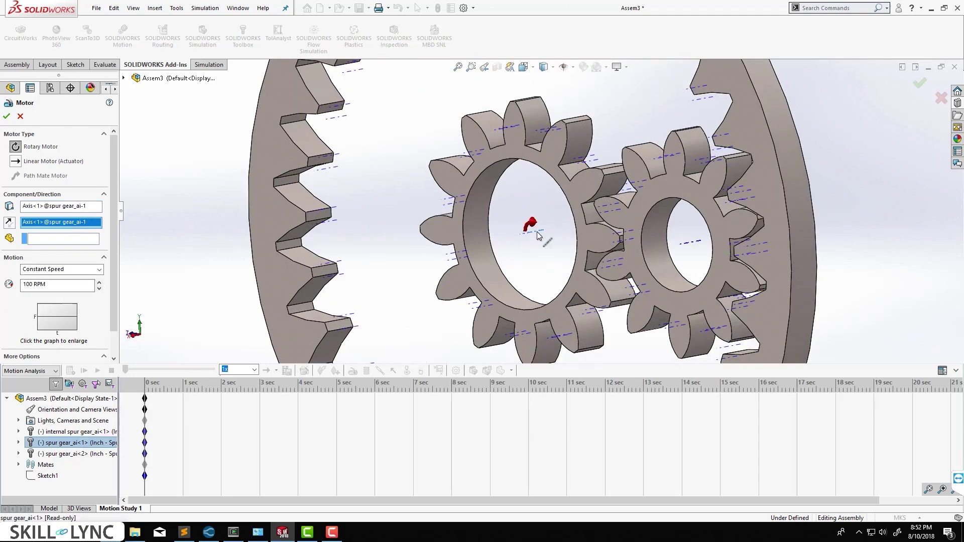
left_click(55, 283)
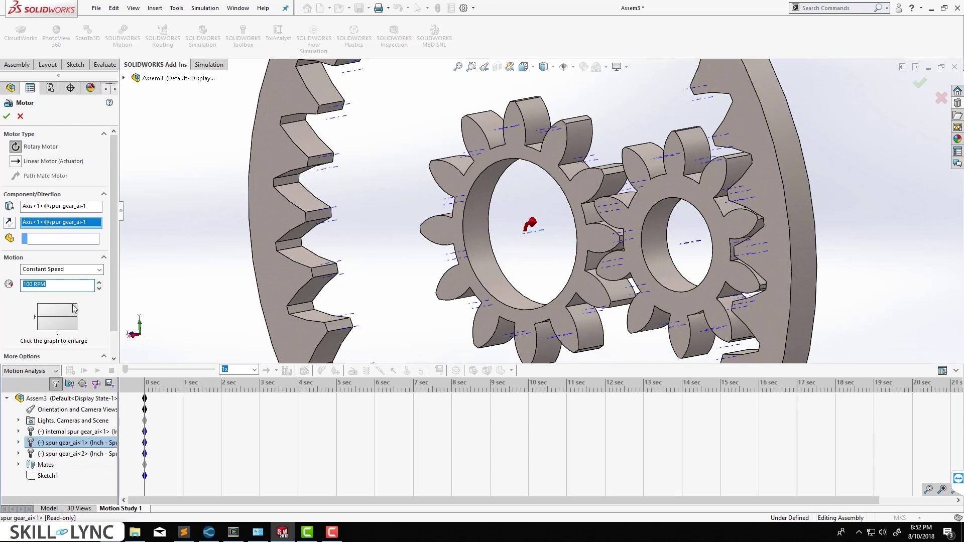
type("10")
left_click(7, 116)
key("z")
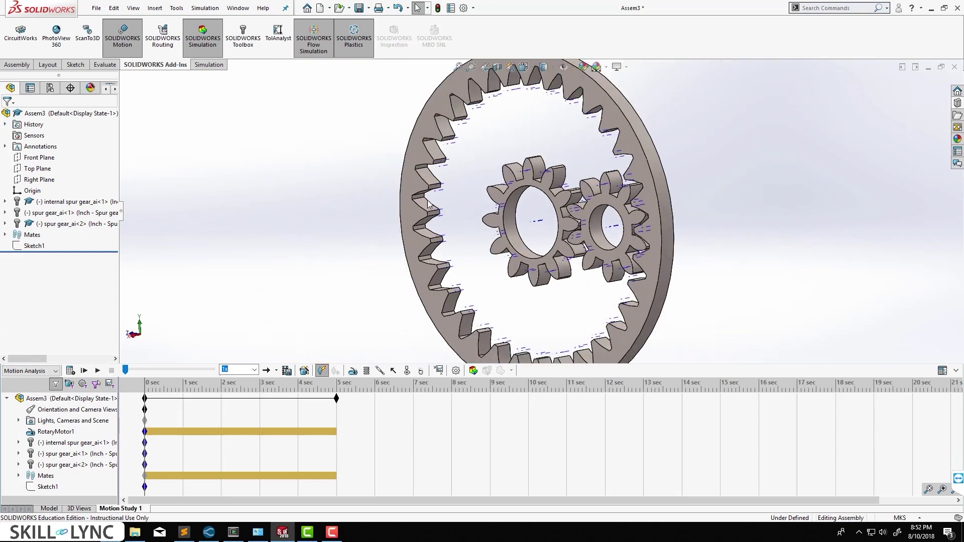
Add a solid body contact between the 12-tooth and 10-tooth spur gears, with Steel (Dry) as both materials
scroll(531, 214, "down", 2)
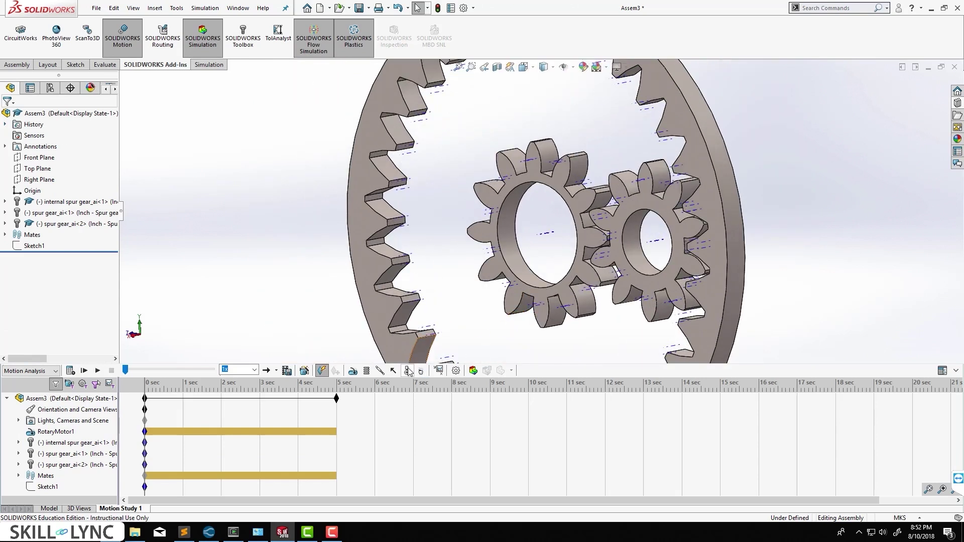
left_click(423, 370)
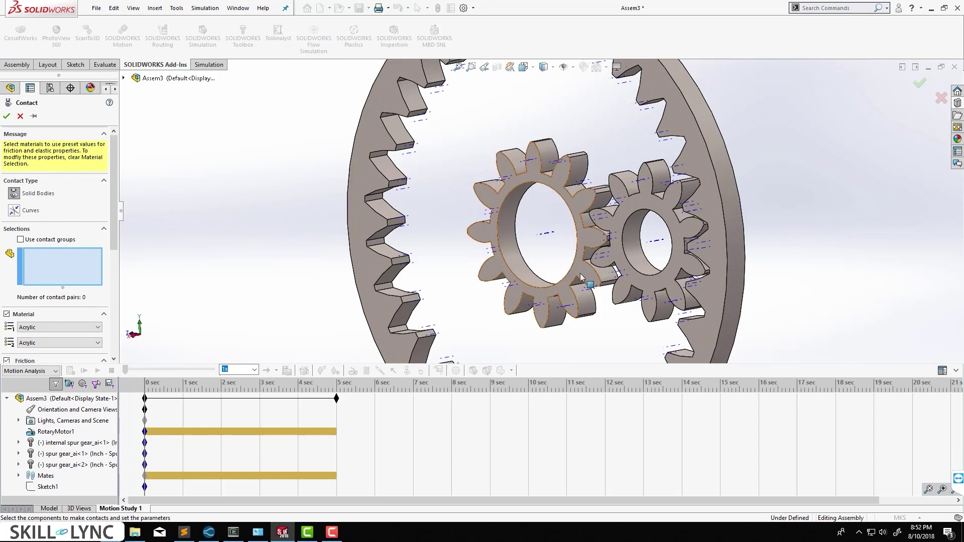
left_click(580, 274)
left_click(614, 265)
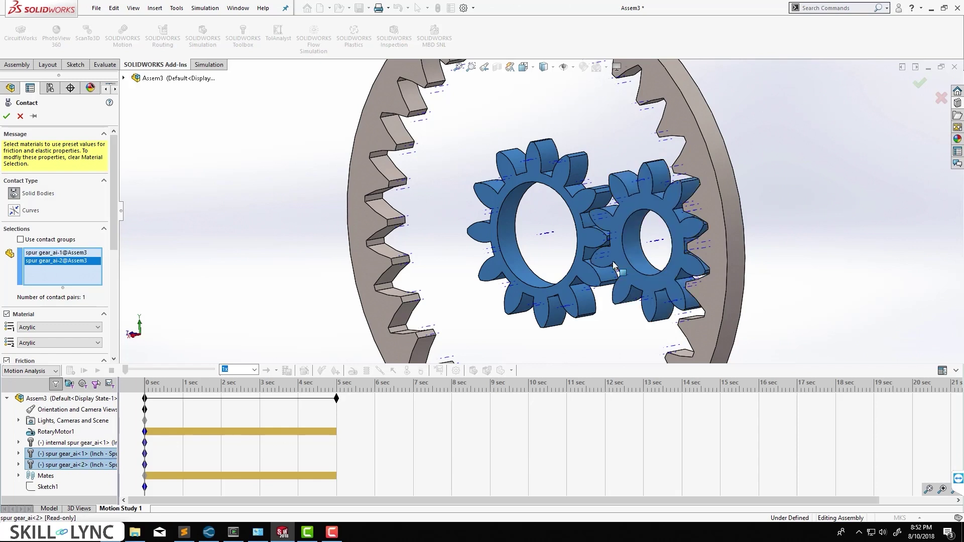
scroll(113, 226, "down", 3)
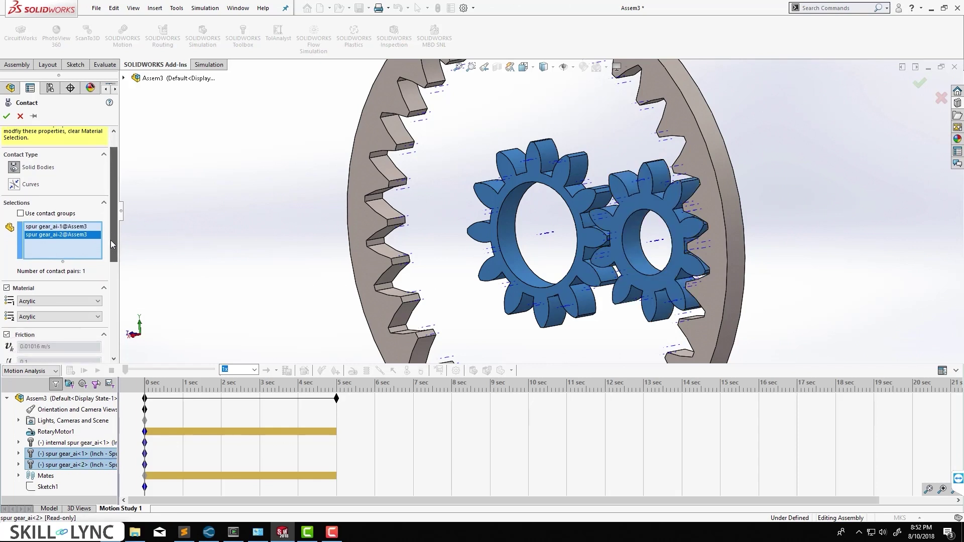
left_click(96, 267)
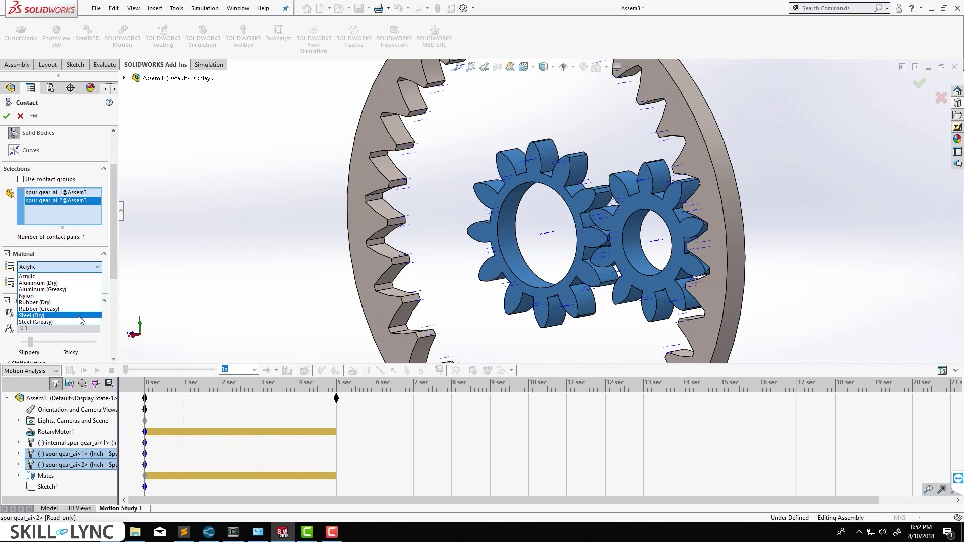
left_click(79, 315)
left_click(79, 283)
left_click(78, 317)
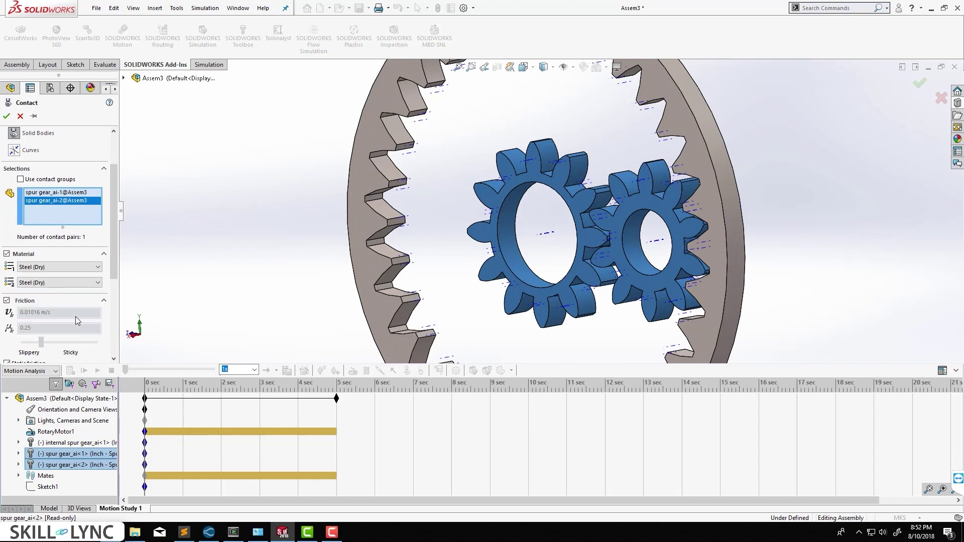
left_click(6, 116)
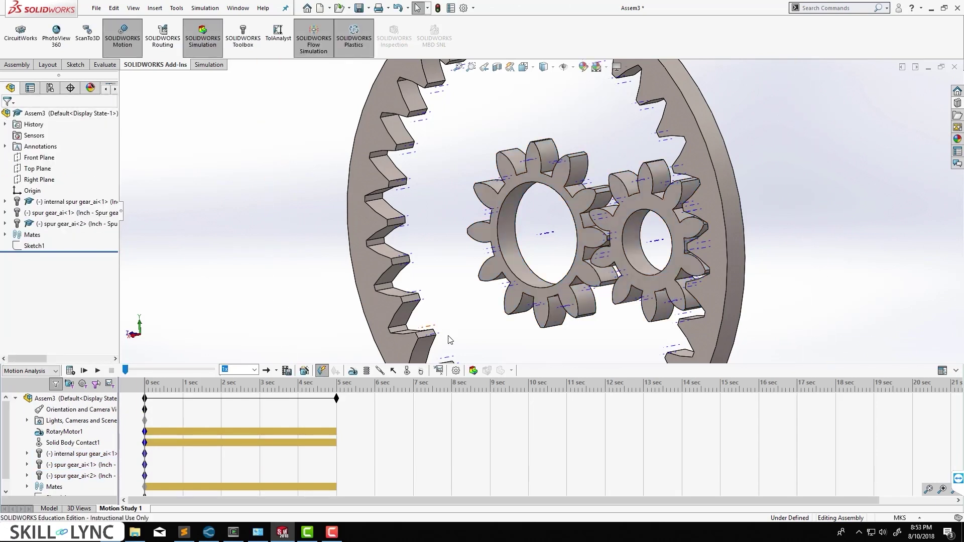
Add a solid body contact between the 10-tooth spur gear and the ring gear, with Steel (Dry) as both materials
left_click(407, 370)
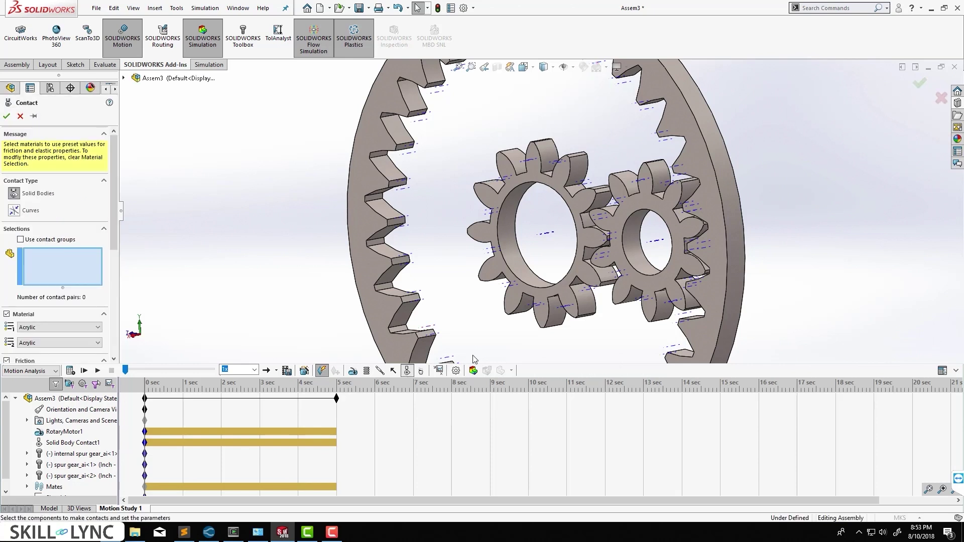
left_click(670, 293)
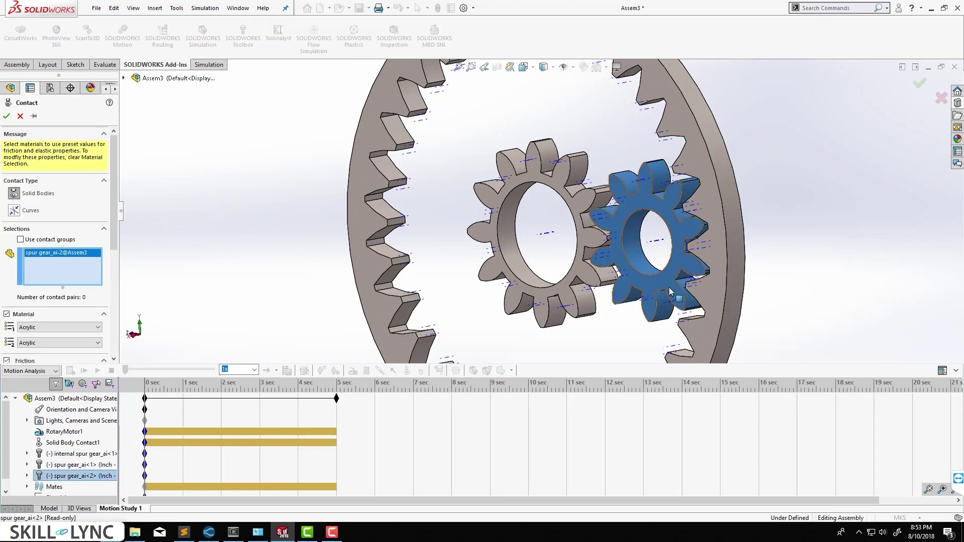
left_click(715, 297)
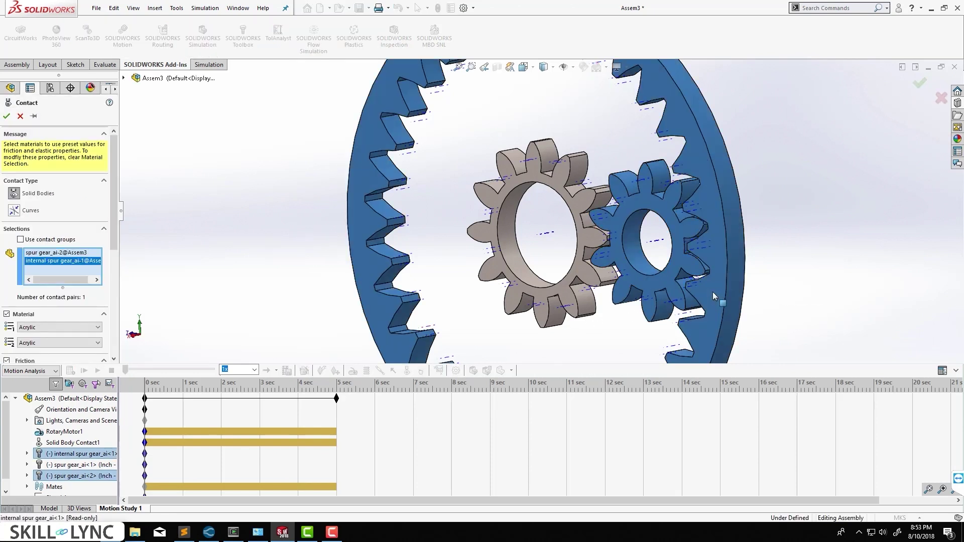
scroll(100, 253, "down", 3)
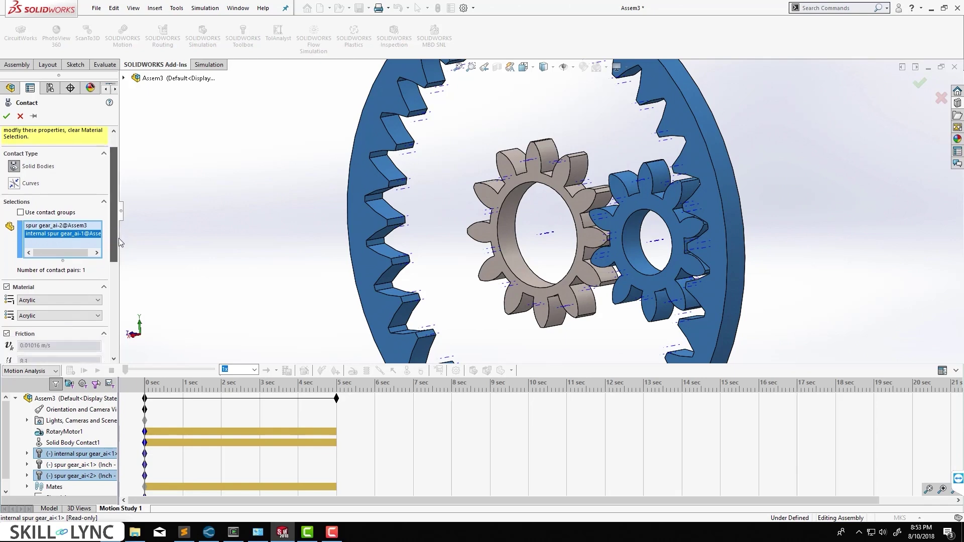
left_click(99, 249)
left_click(90, 291)
left_click(98, 265)
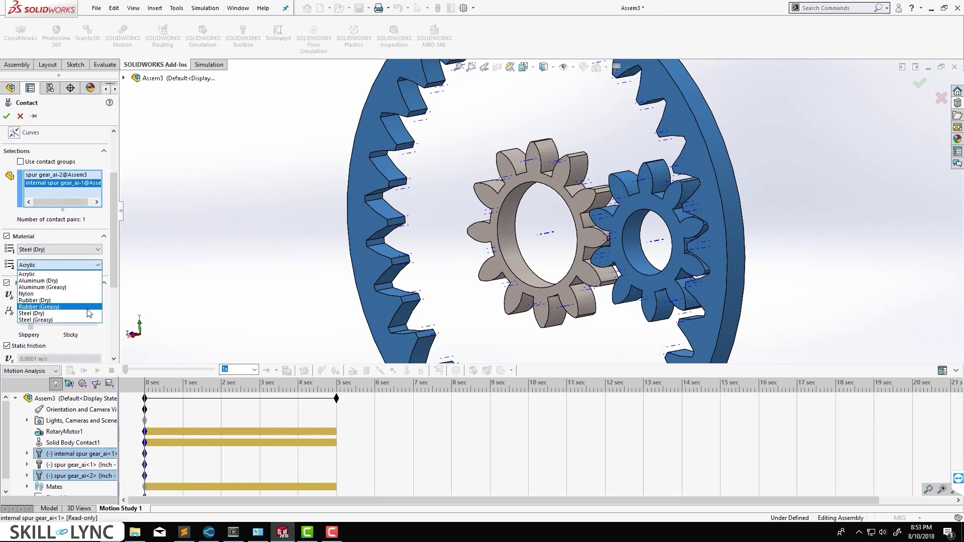
left_click(90, 306)
key("Return")
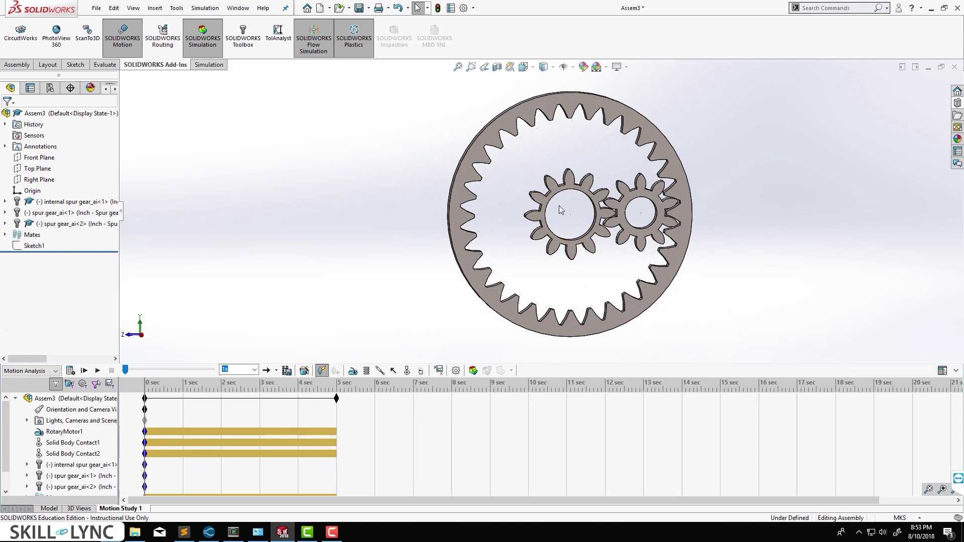
View the gear assembly from the Right view and calculate the motion study
scroll(659, 284, "up", 3)
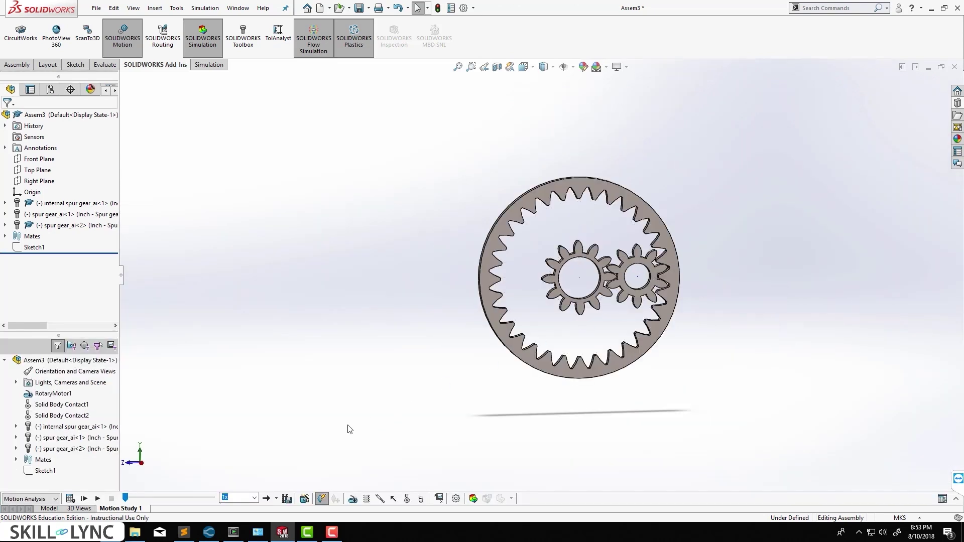
left_click(70, 499)
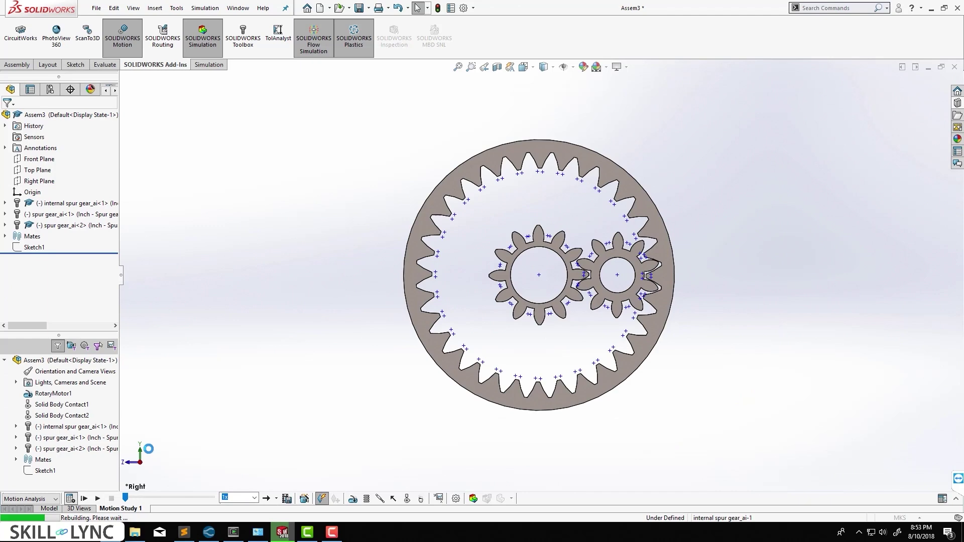